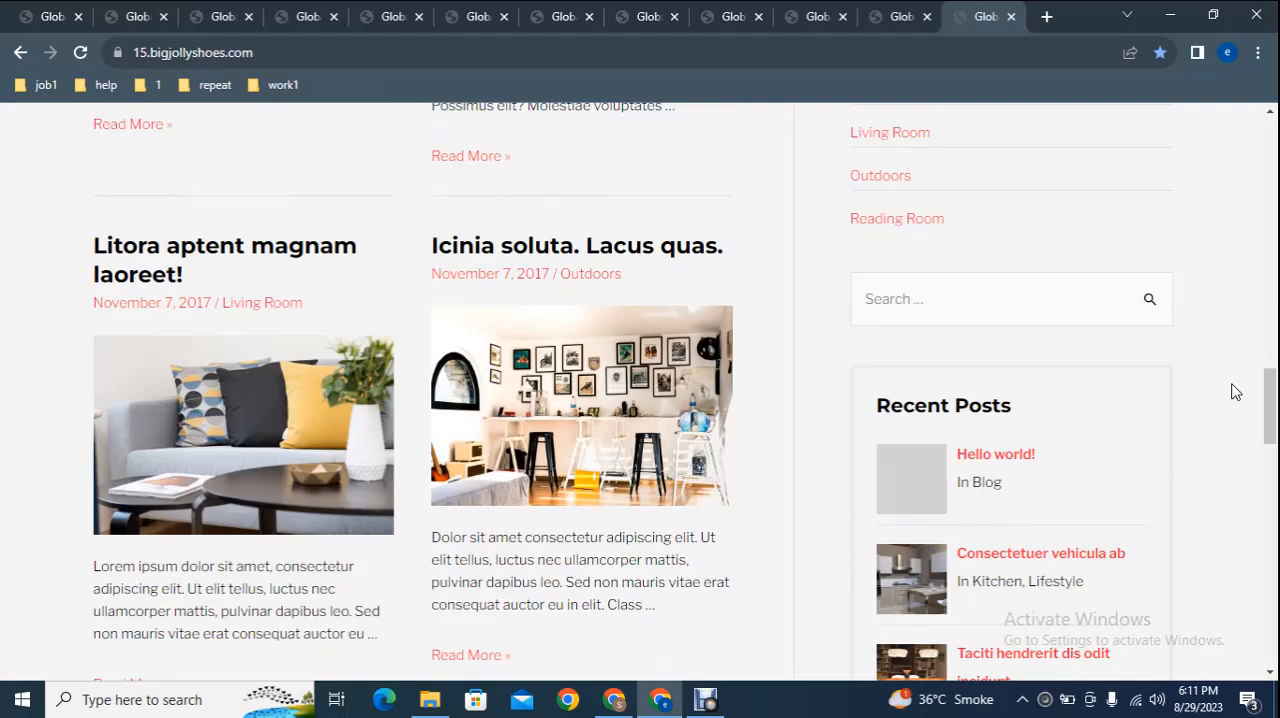
# Look through the Innovation home page's posts and open the "Fugit quaerat vulputate! Irure." post in a new tab.
pyautogui.moveTo(1270, 402); pyautogui.dragTo(1271, 148)
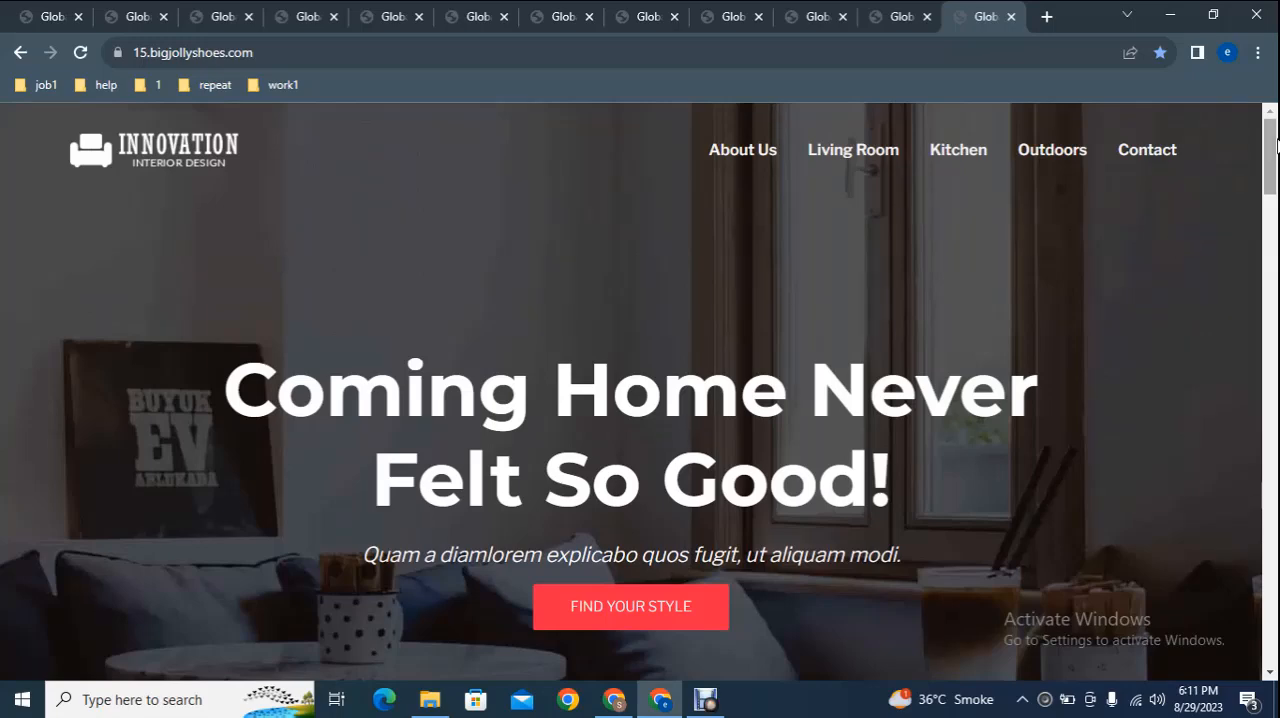
pyautogui.moveTo(1273, 147); pyautogui.dragTo(1274, 243)
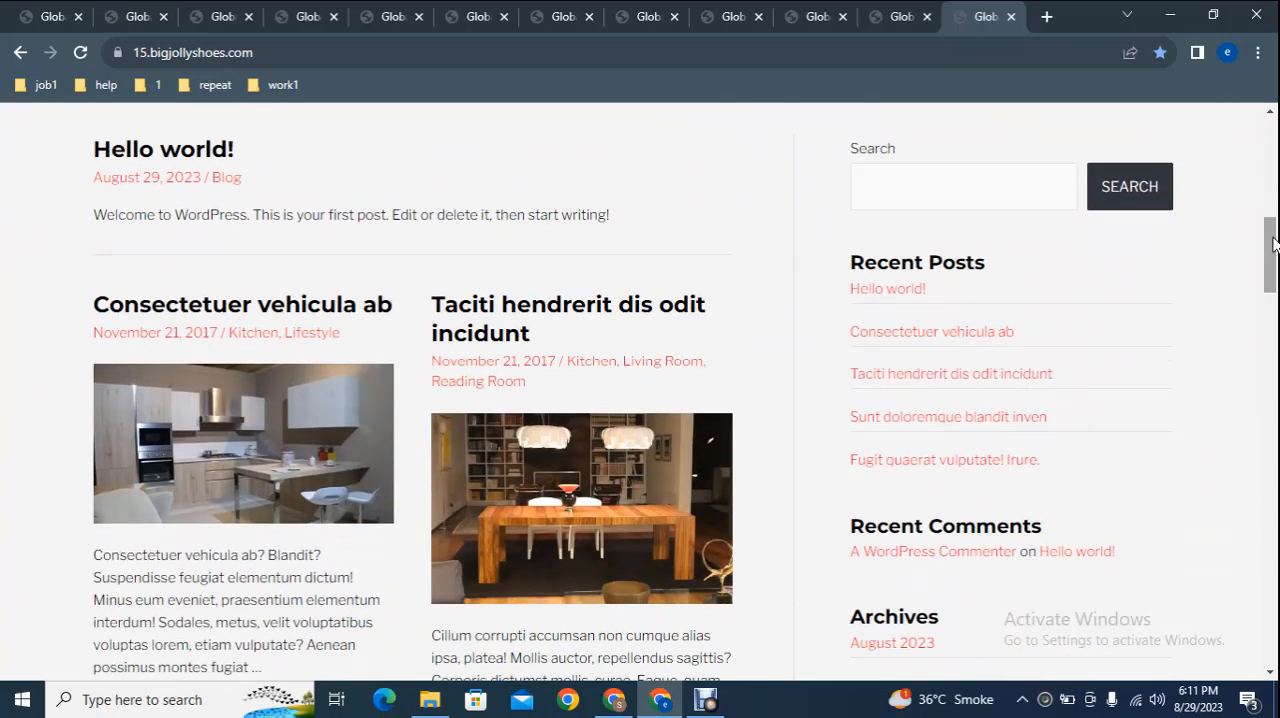
pyautogui.moveTo(1274, 243); pyautogui.dragTo(1272, 310)
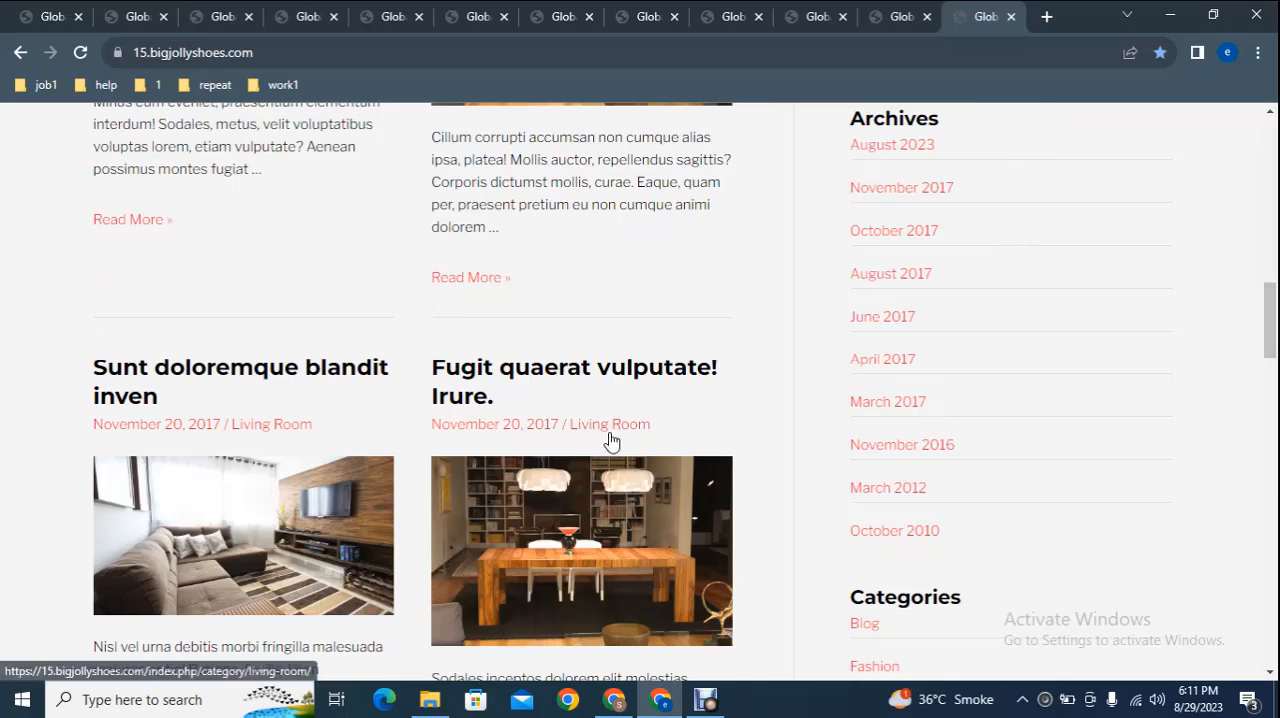
pyautogui.rightClick(555, 366)
pyautogui.click(592, 375)
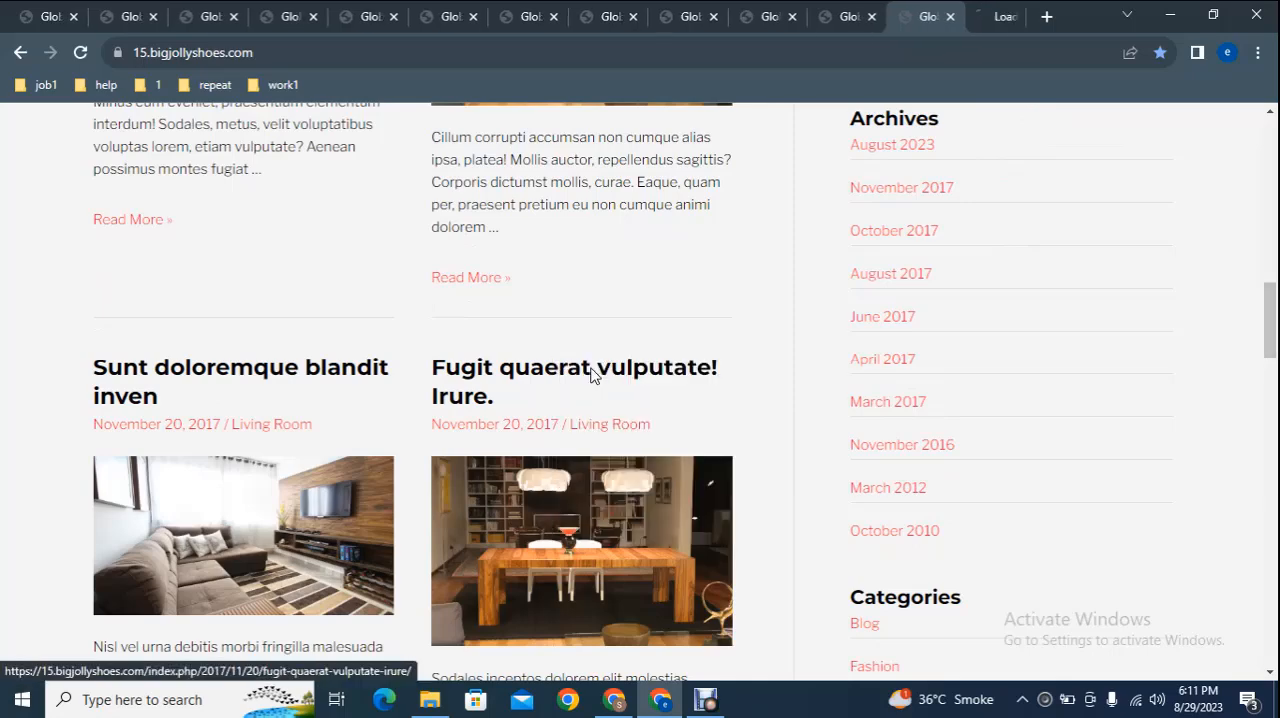
pyautogui.click(989, 12)
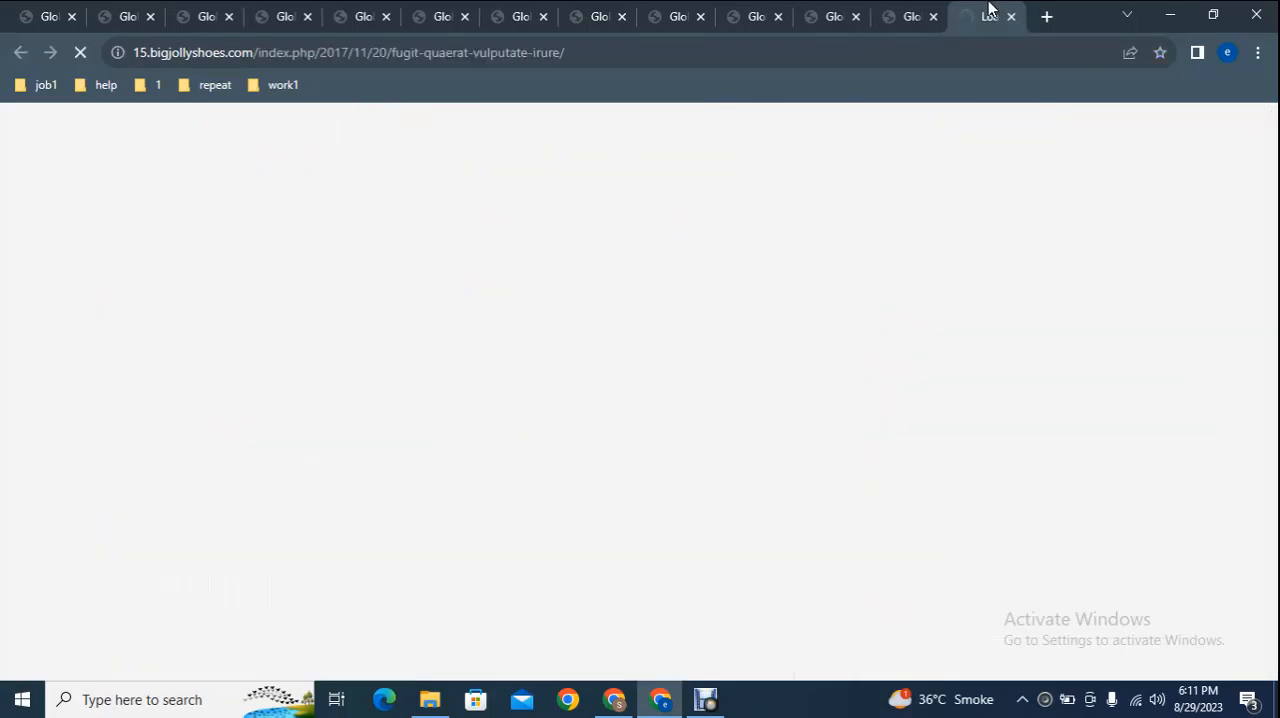
# Return to the Innovation home page and look over the rest of it, down to the footer.
pyautogui.click(915, 12)
pyautogui.moveTo(1275, 304); pyautogui.dragTo(1266, 627)
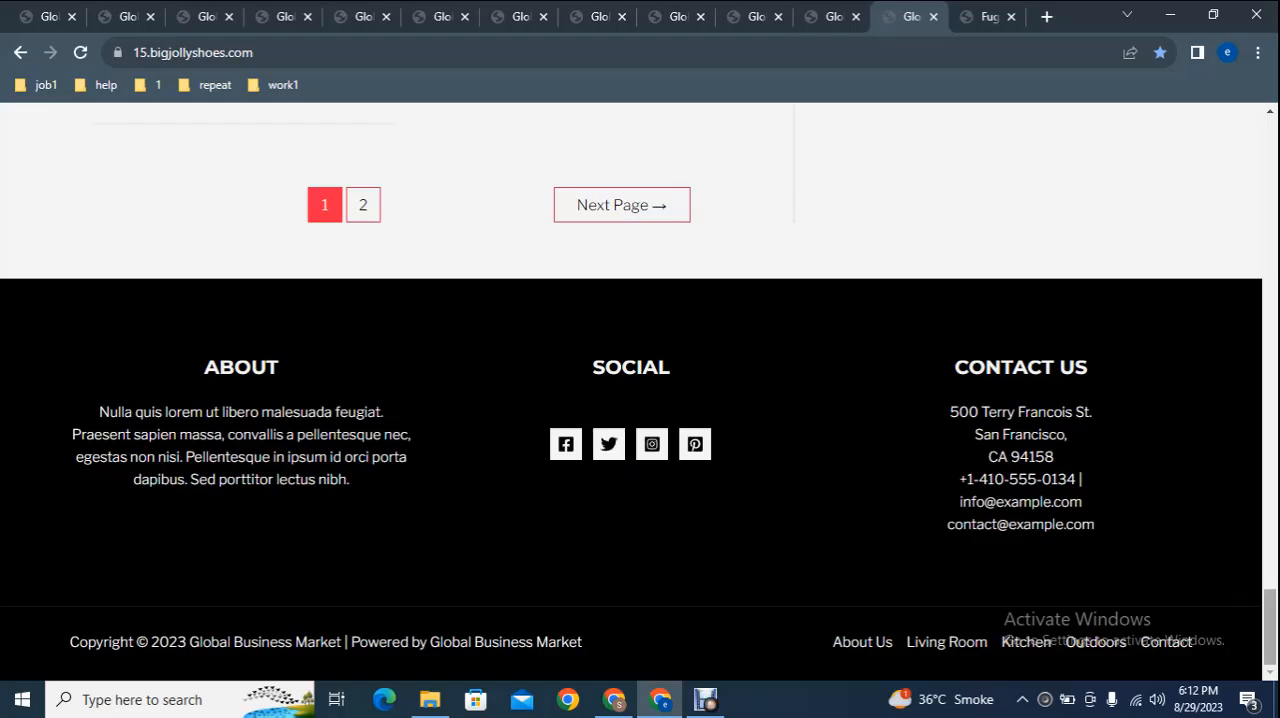
pyautogui.moveTo(1268, 607); pyautogui.dragTo(1268, 135)
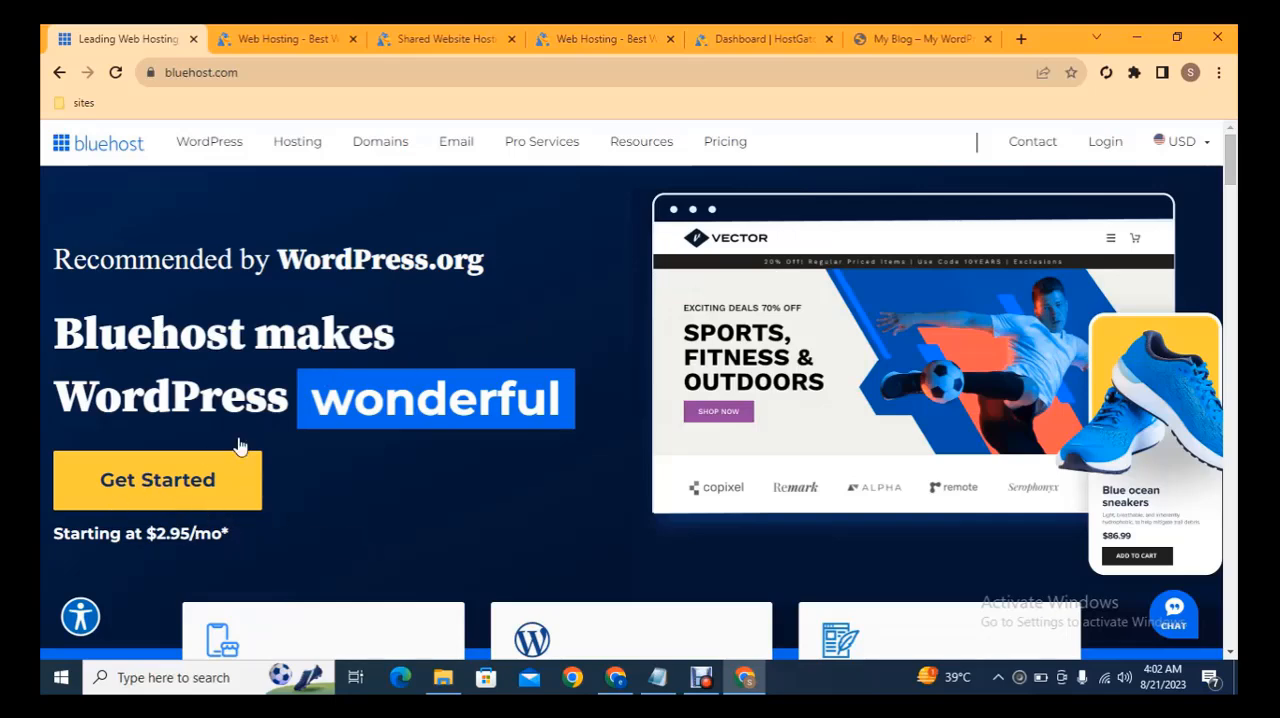
# Start the purchase of the $3.75/mo Hatchling Plan from HostGator's shared hosting page and view its checkout.
pyautogui.click(300, 40)
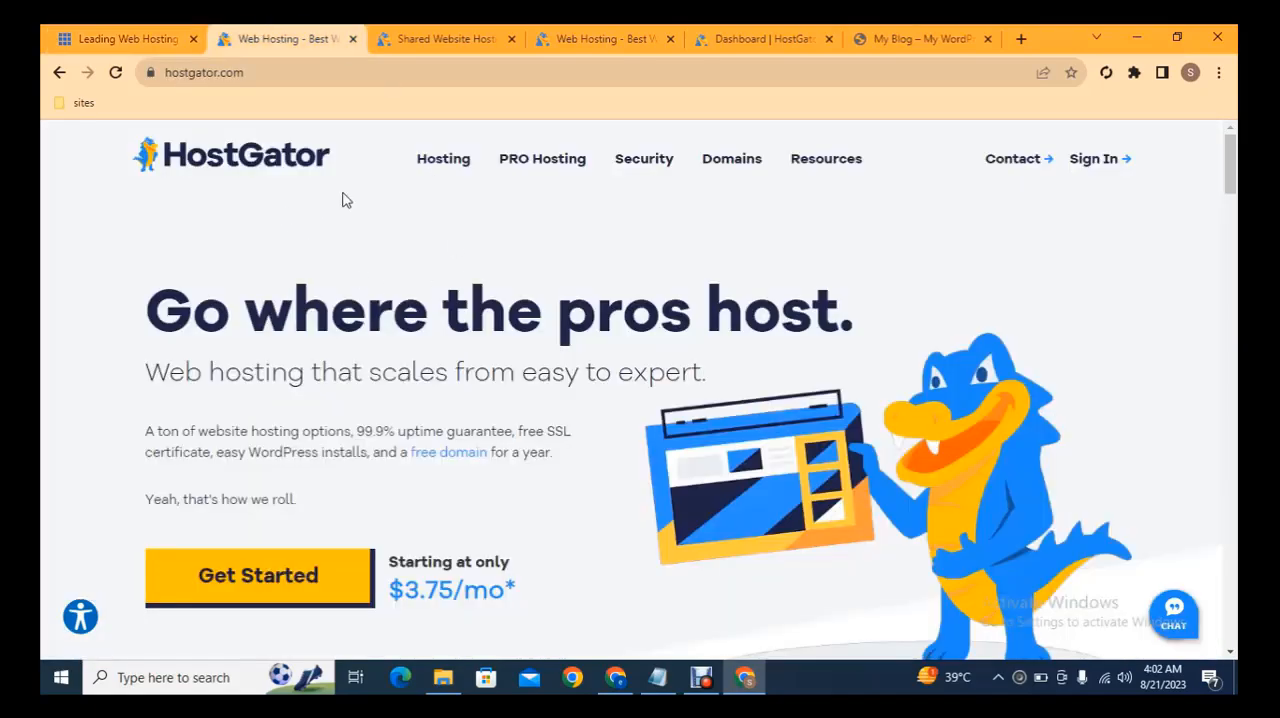
pyautogui.click(440, 39)
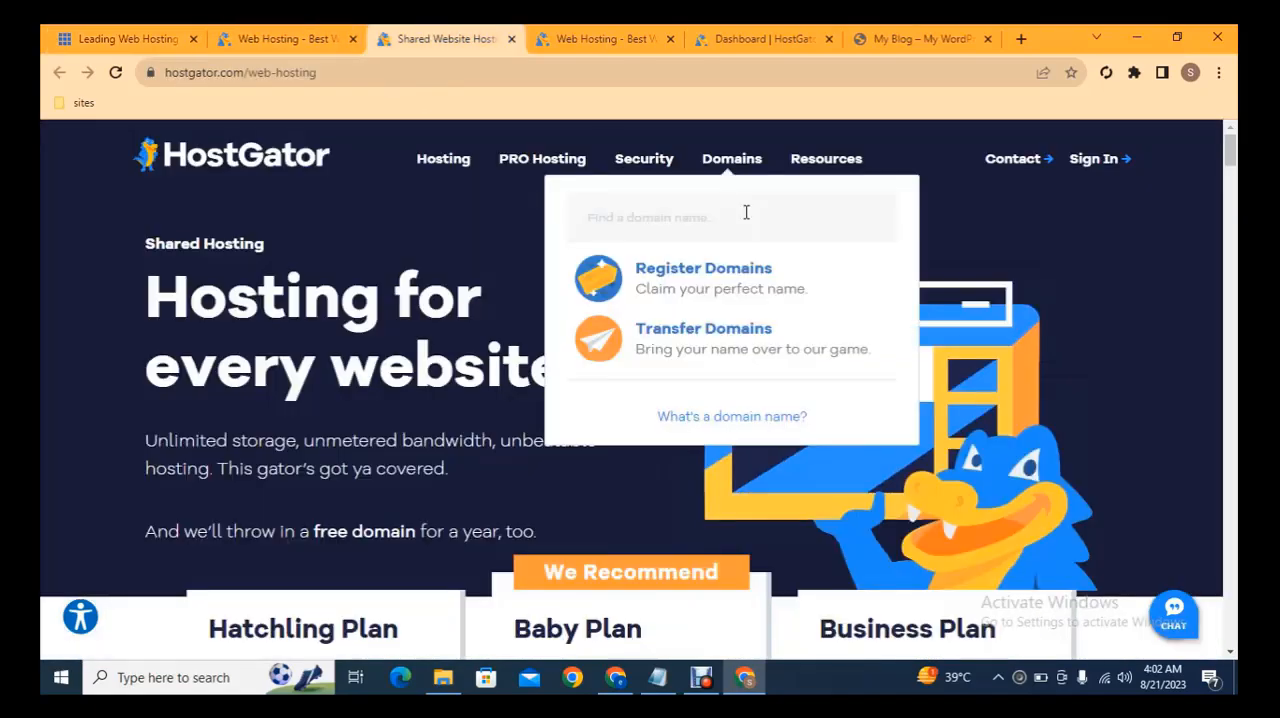
pyautogui.scroll(-5, 1232, 173)
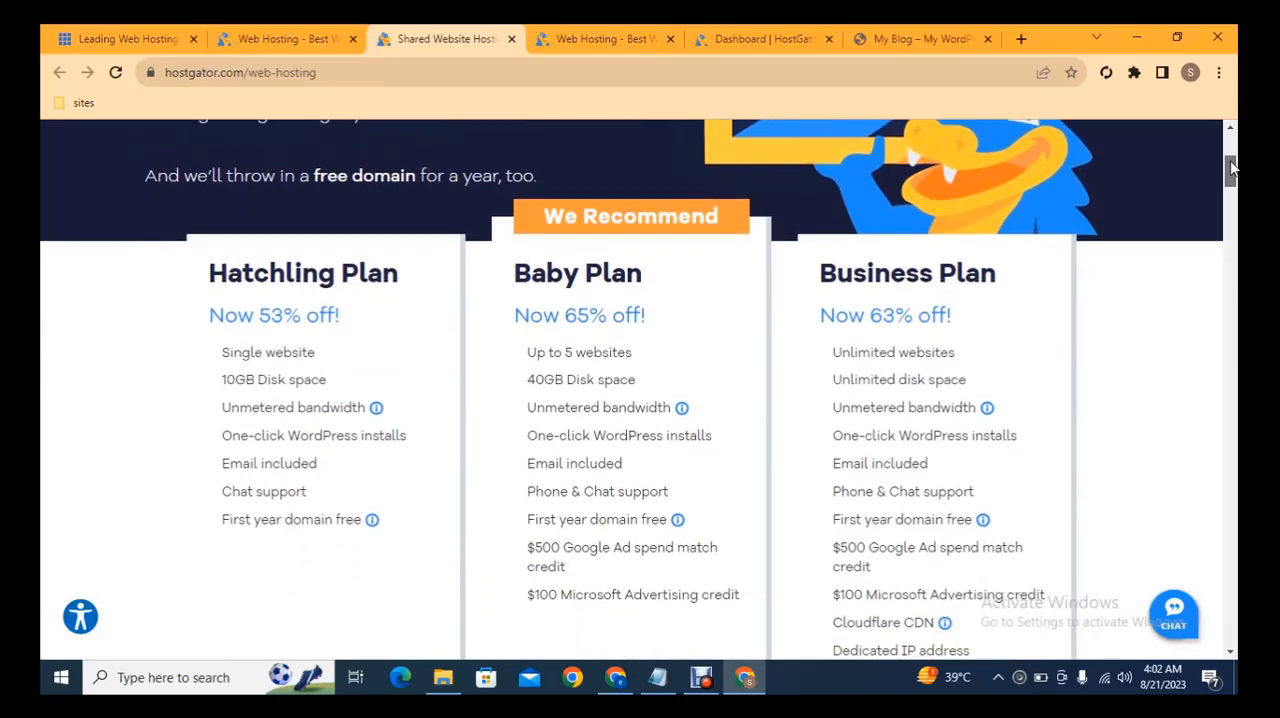
pyautogui.moveTo(1232, 174); pyautogui.dragTo(1235, 186)
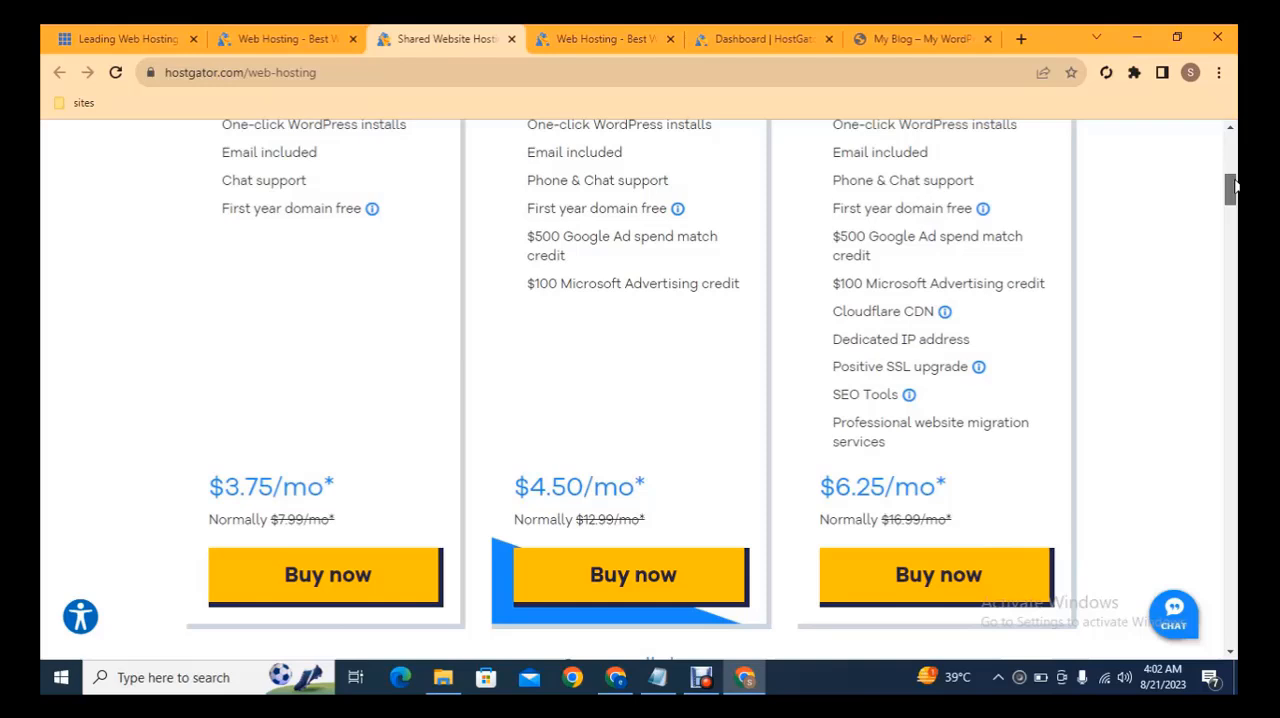
pyautogui.click(387, 564)
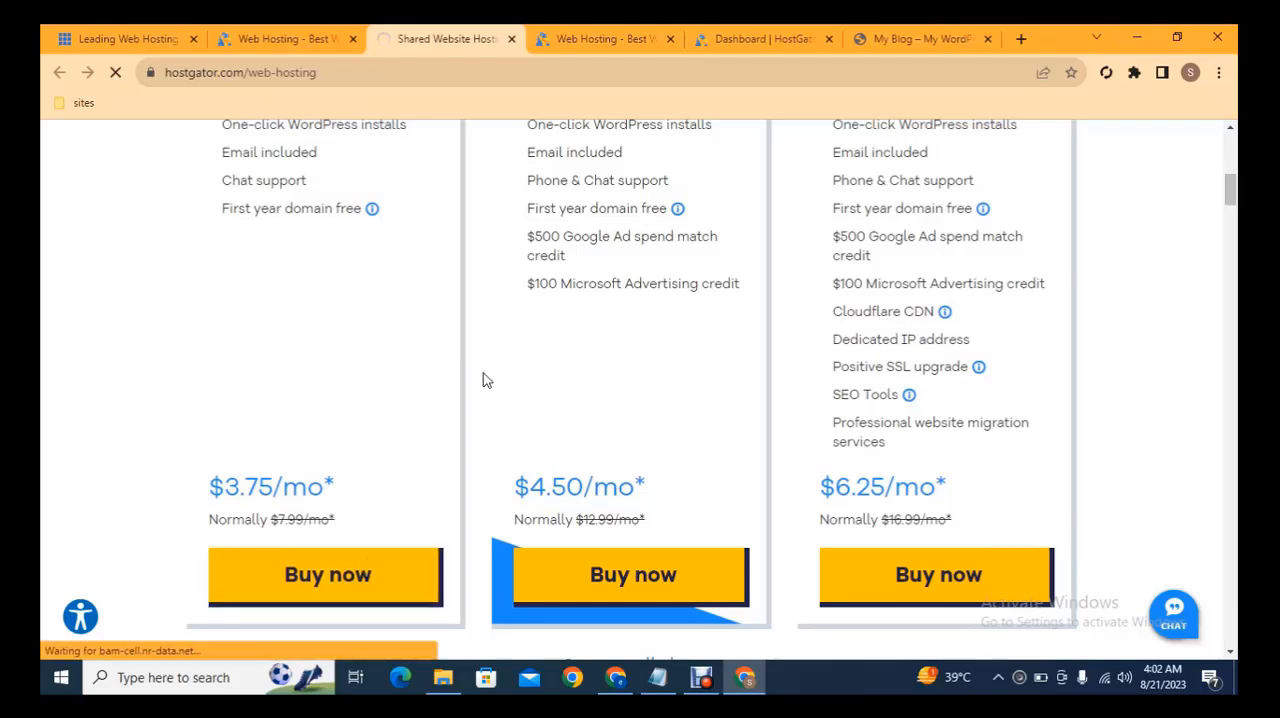
pyautogui.click(605, 39)
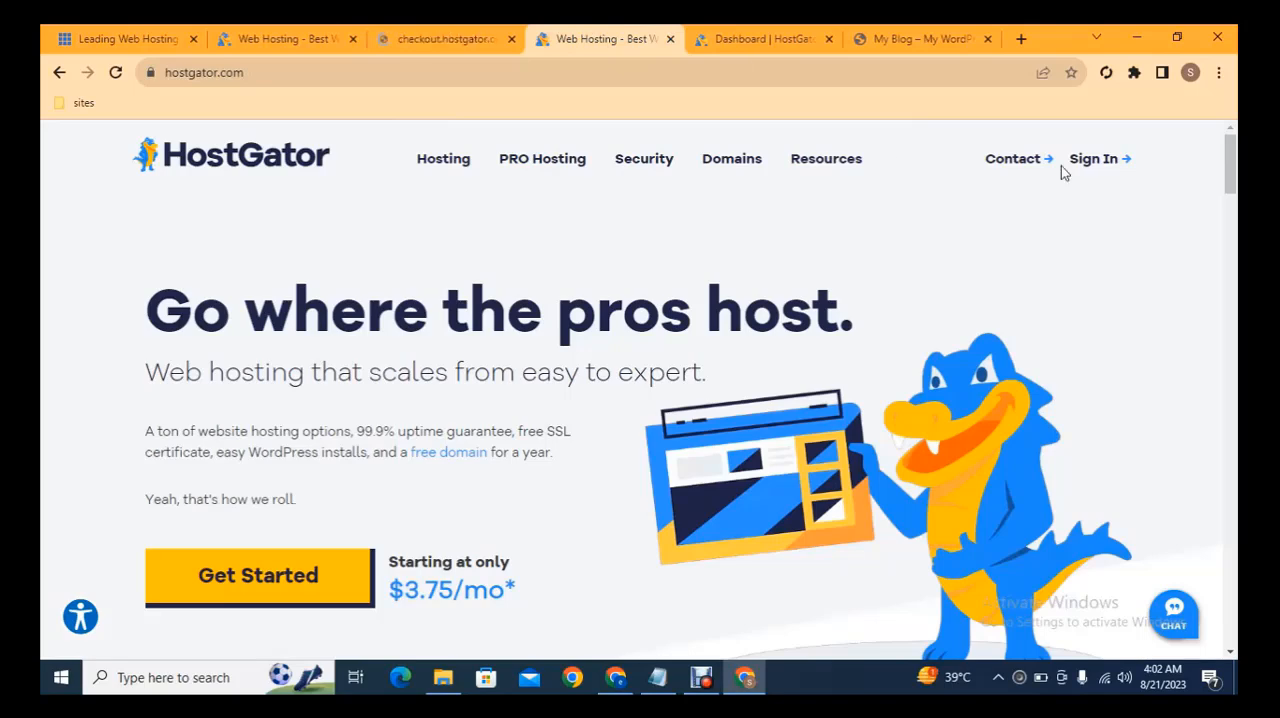
pyautogui.click(480, 38)
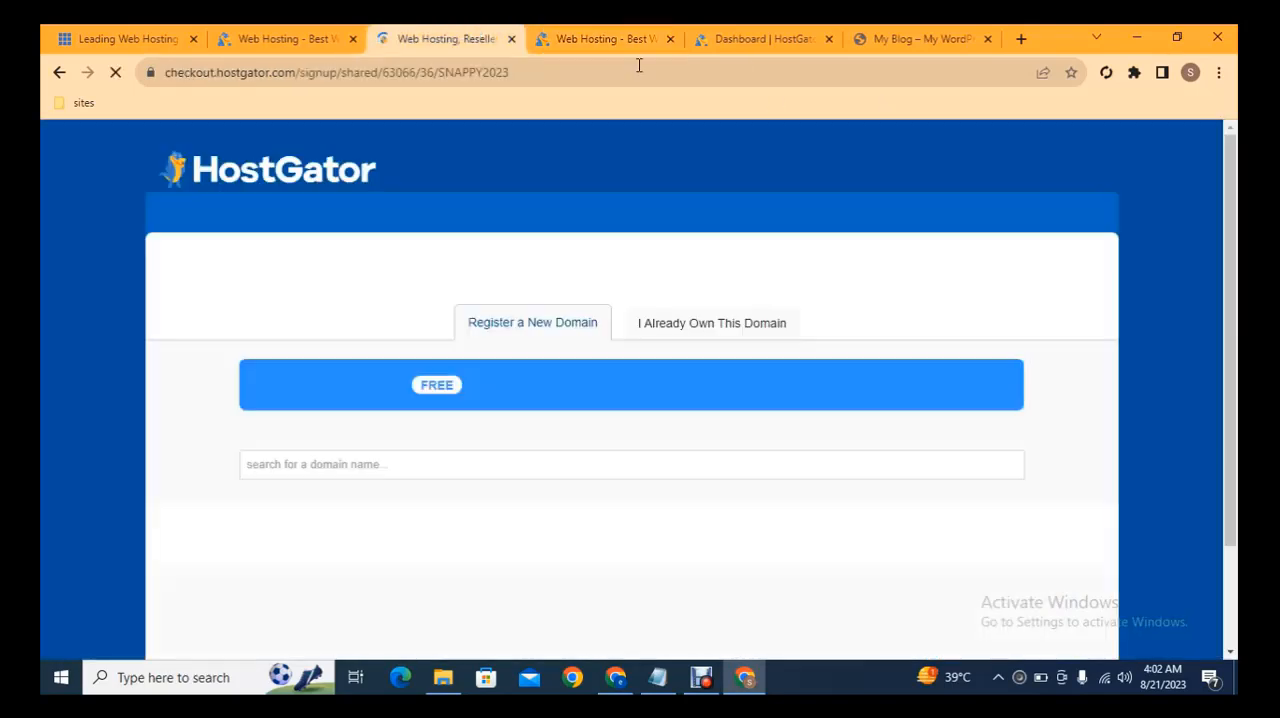
# Enter "amazon" as the new domain name in the HostGator signup form and review the order down to its checkout terms.
pyautogui.scroll(-1, 1233, 191)
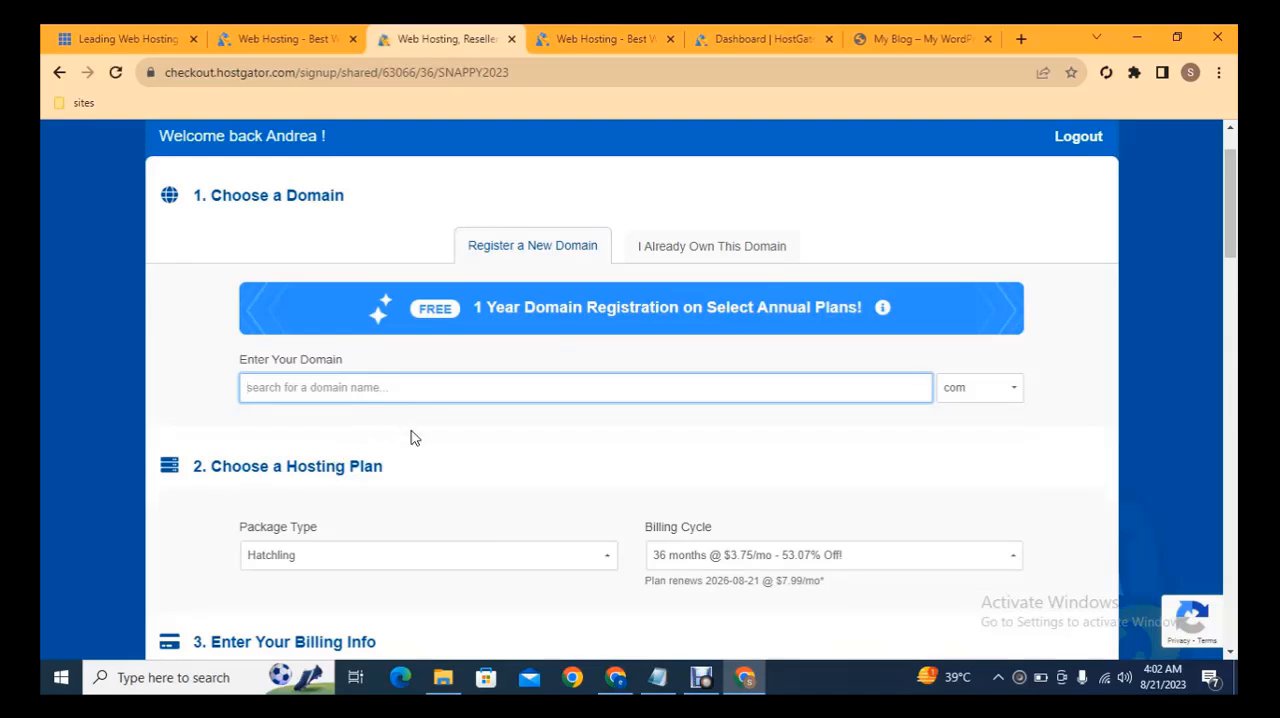
pyautogui.write('amazon')
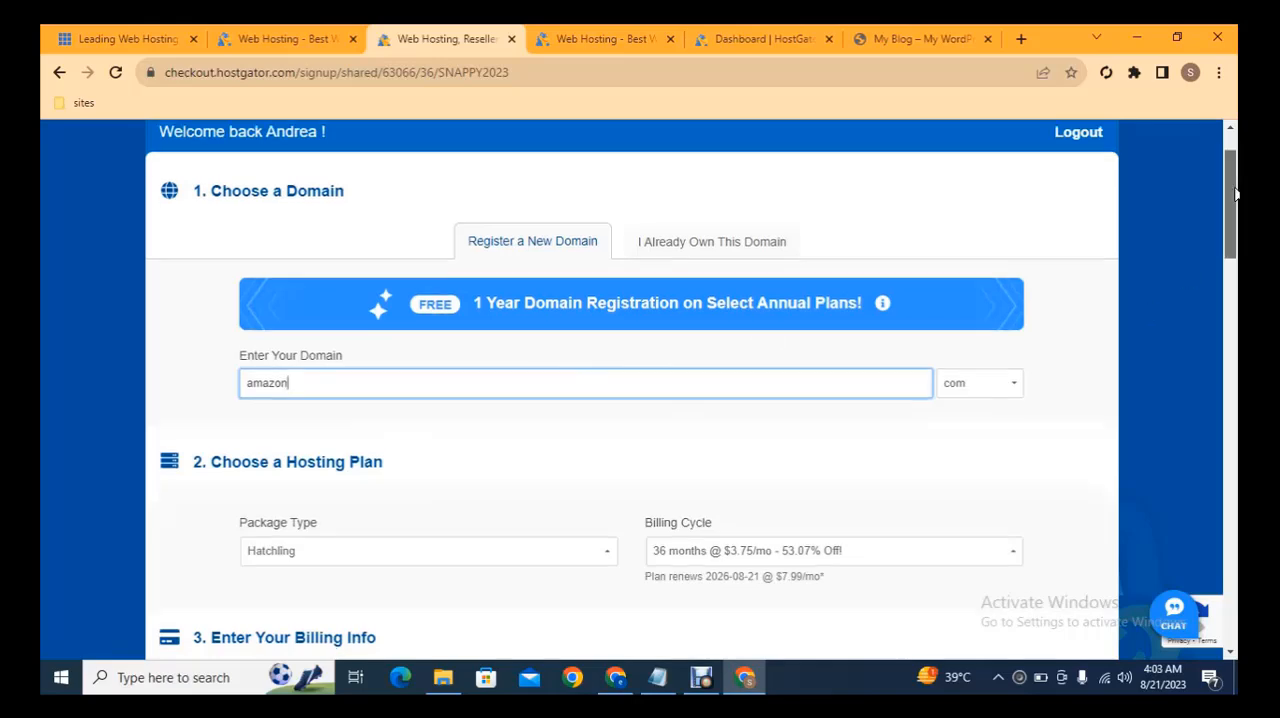
pyautogui.moveTo(1234, 192); pyautogui.dragTo(1234, 566)
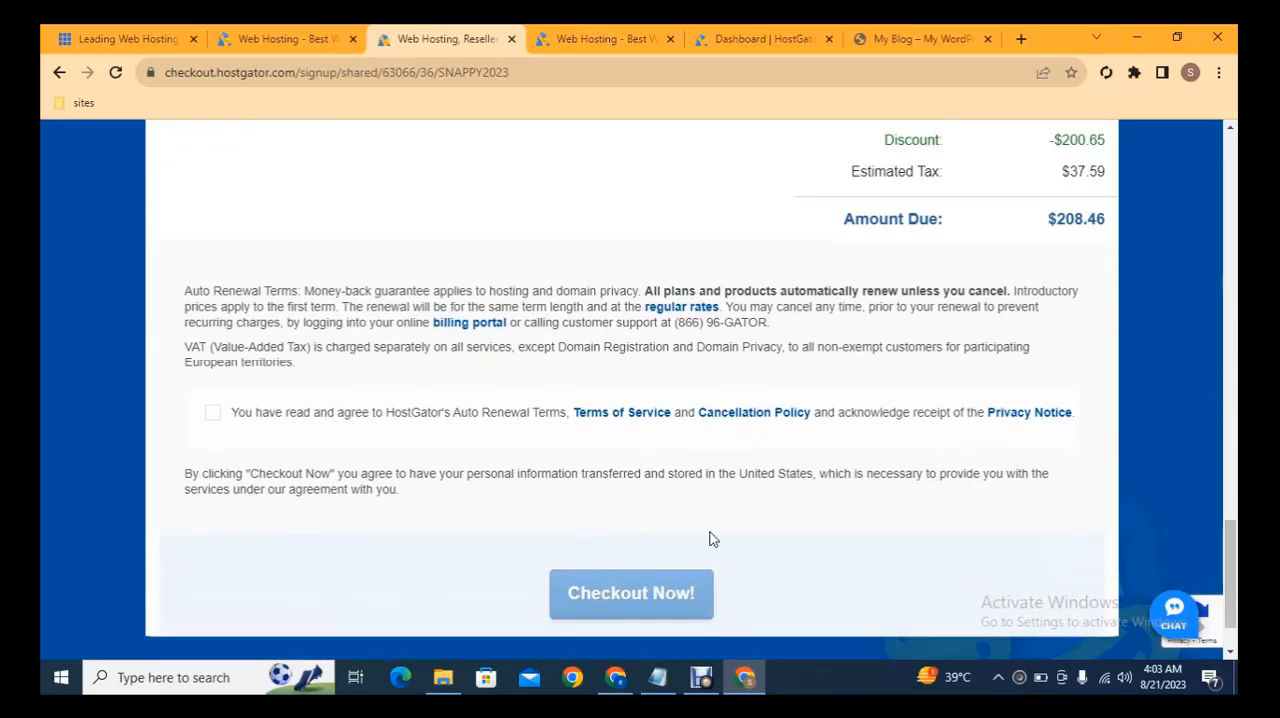
# Open the HostGator customer portal from the site's sign-in options.
pyautogui.click(600, 36)
pyautogui.moveTo(1085, 168)
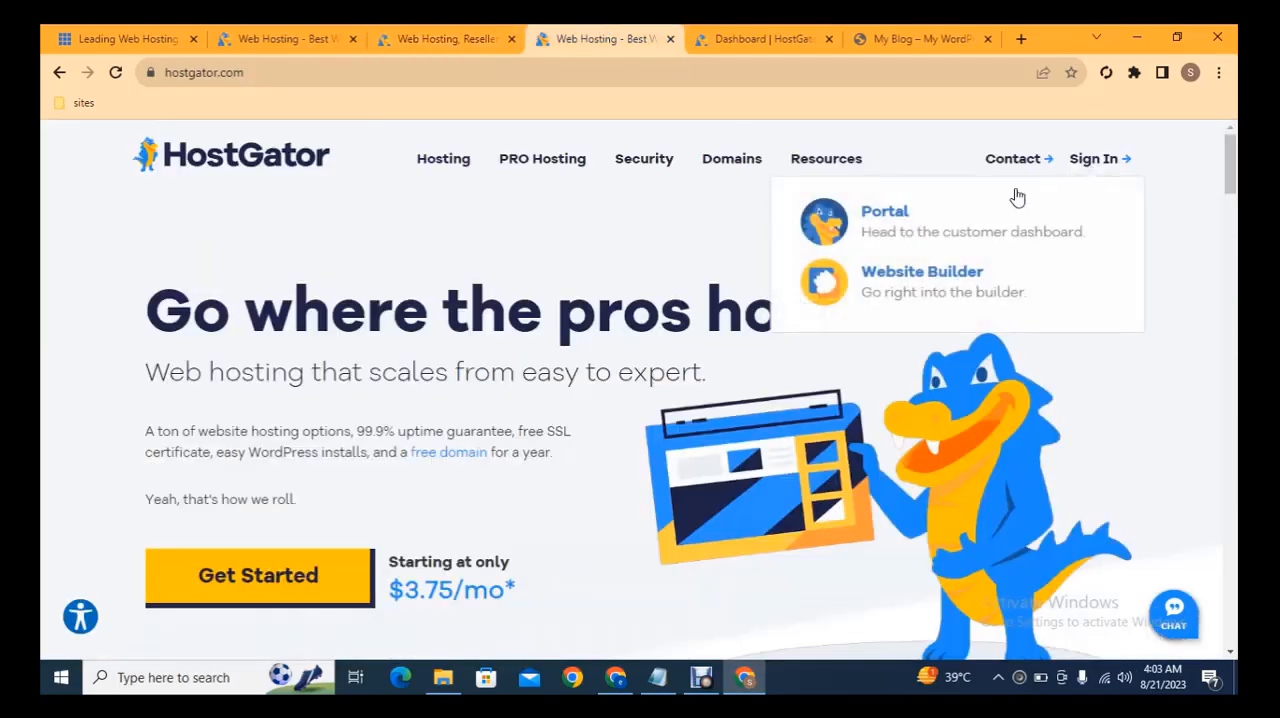
pyautogui.click(917, 222)
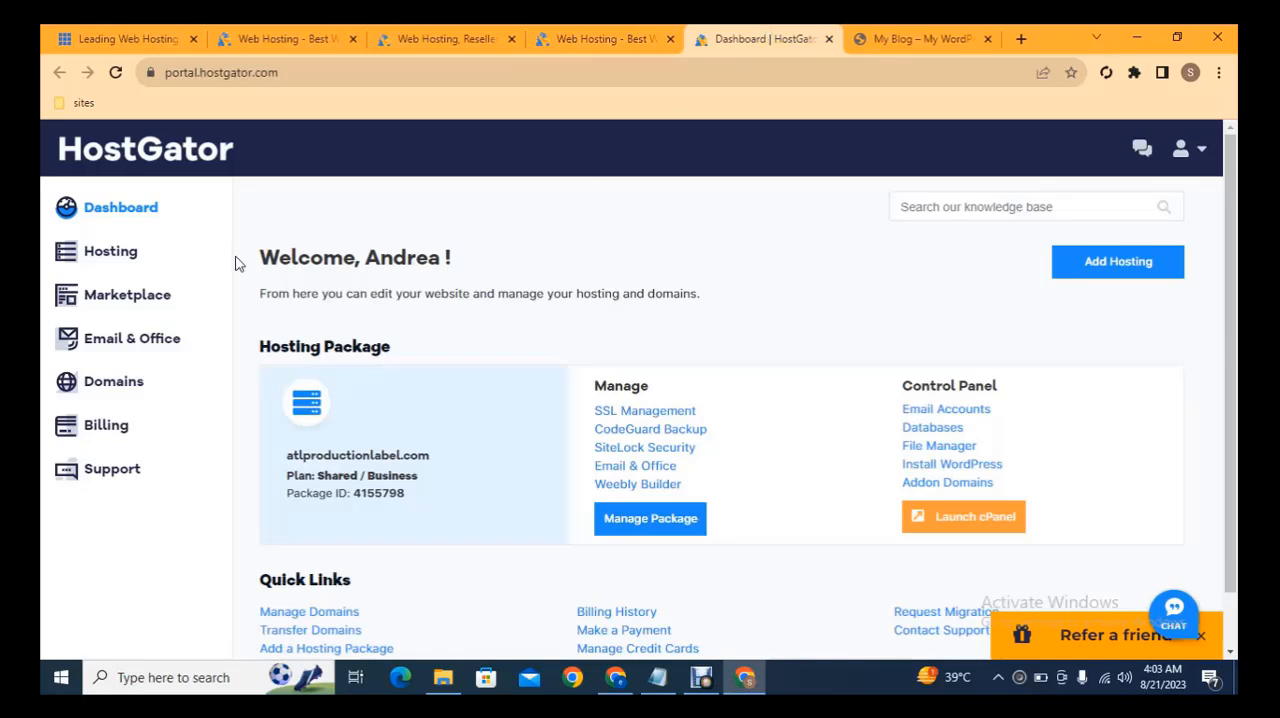
# Open the management page of the atlproductionlabel.com hosting package in a new tab and show its settings.
pyautogui.click(124, 256)
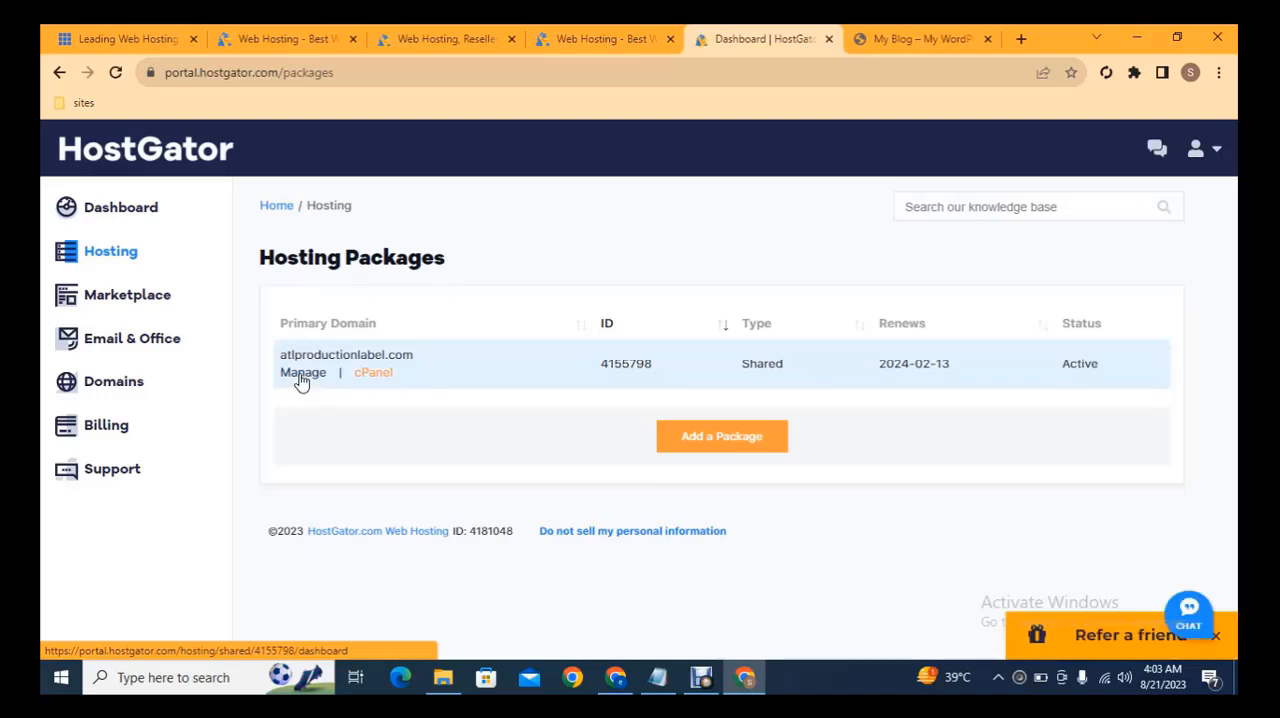
pyautogui.middleClick(301, 382)
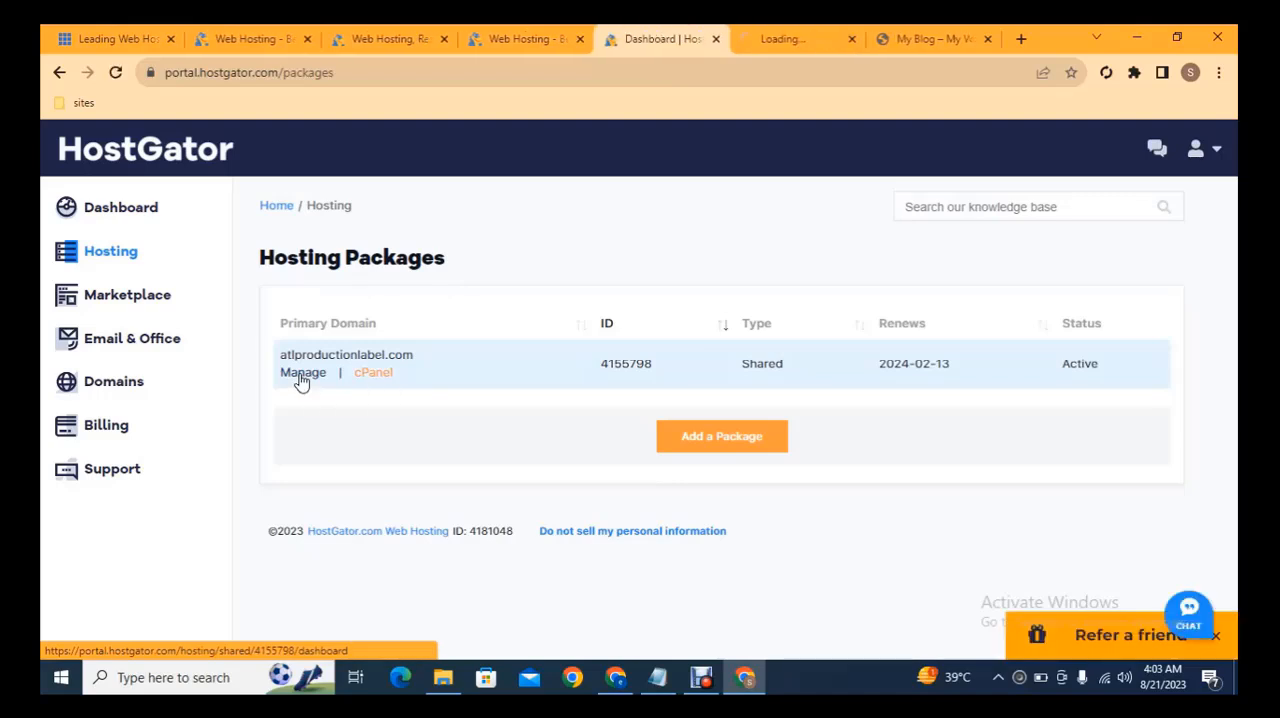
pyautogui.click(776, 36)
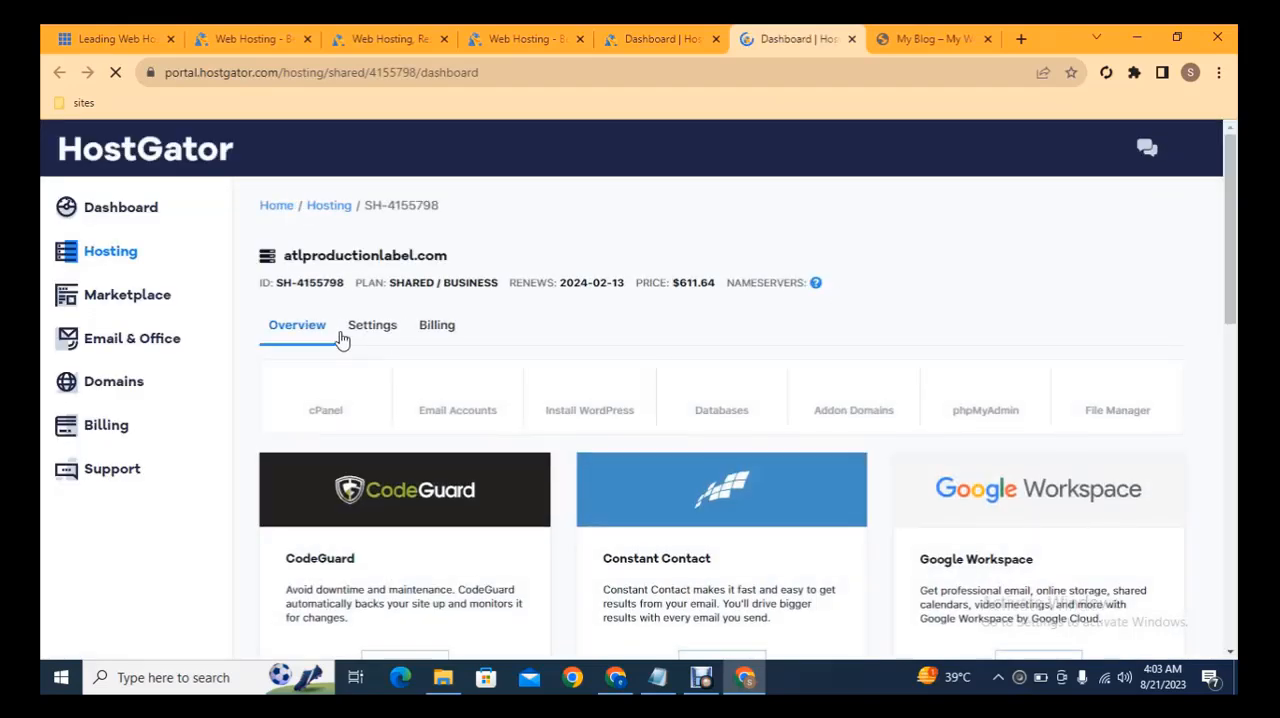
pyautogui.click(372, 326)
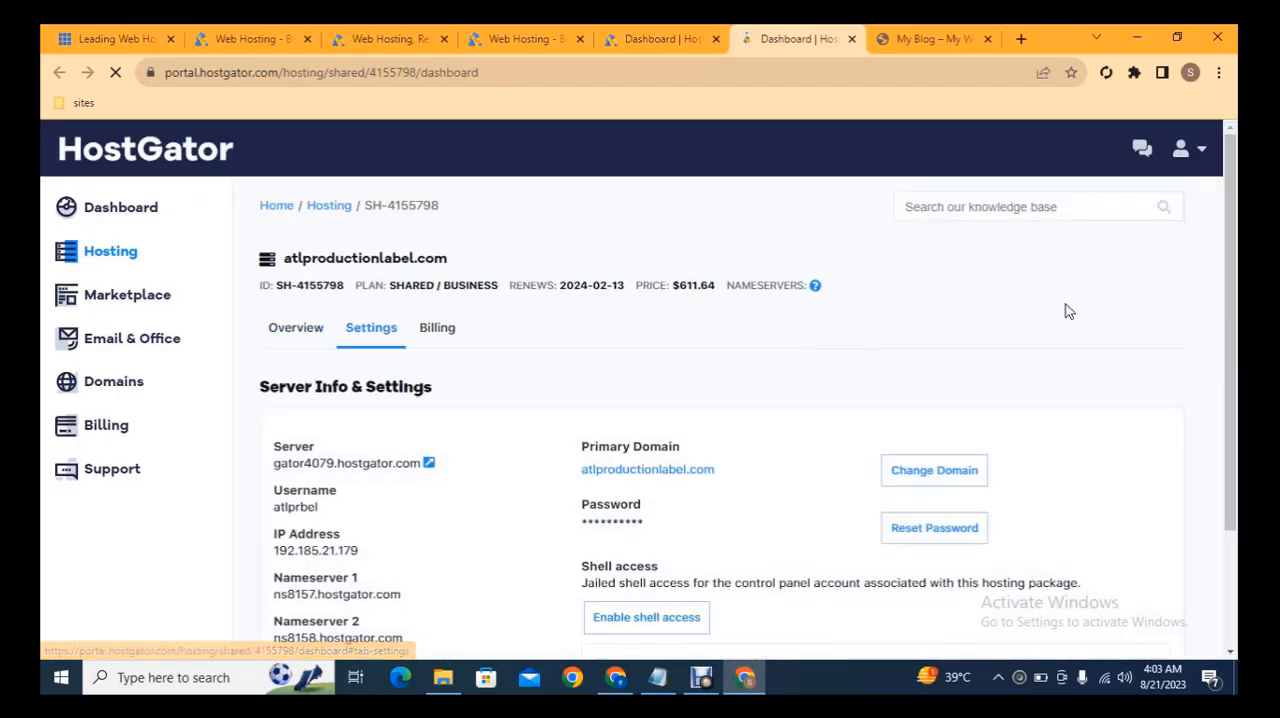
# Copy the Nameserver 1 address, ns8157.hostgator.com, from the package's server info.
pyautogui.scroll(-1, 1234, 224)
pyautogui.scroll(-1, 1234, 224)
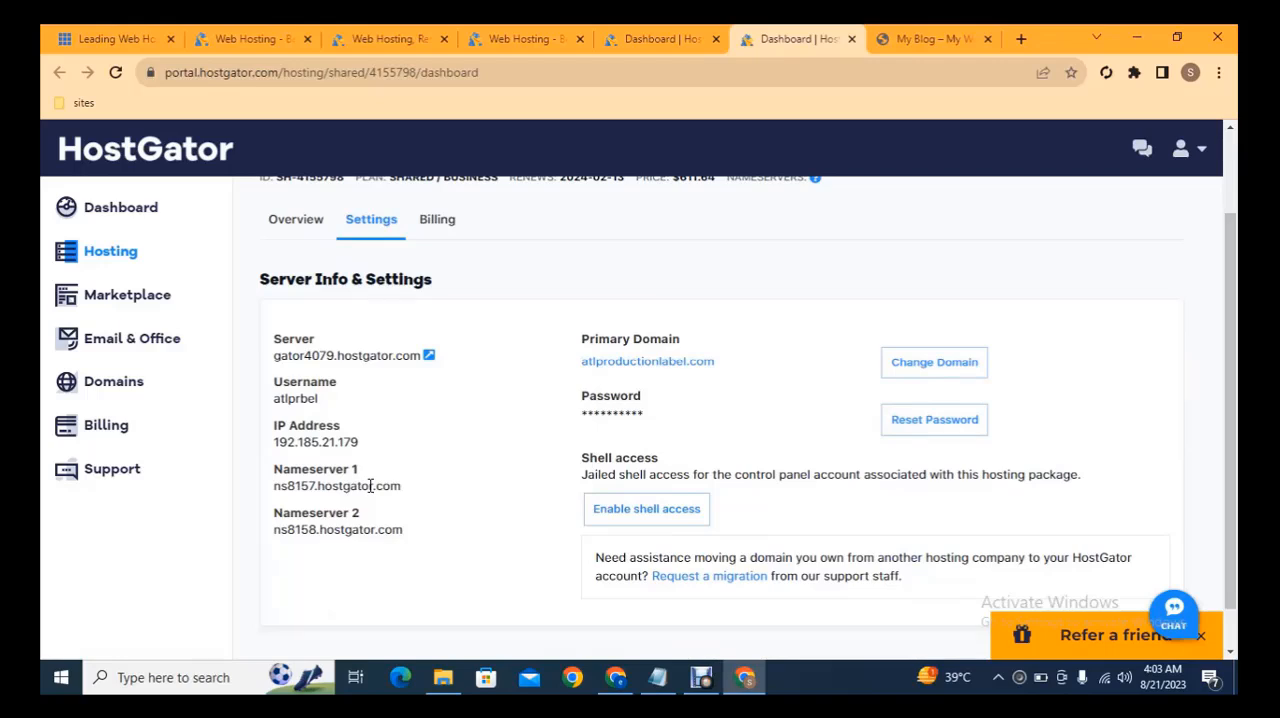
pyautogui.tripleClick(370, 491)
pyautogui.hotkey('ctrl', 'c')
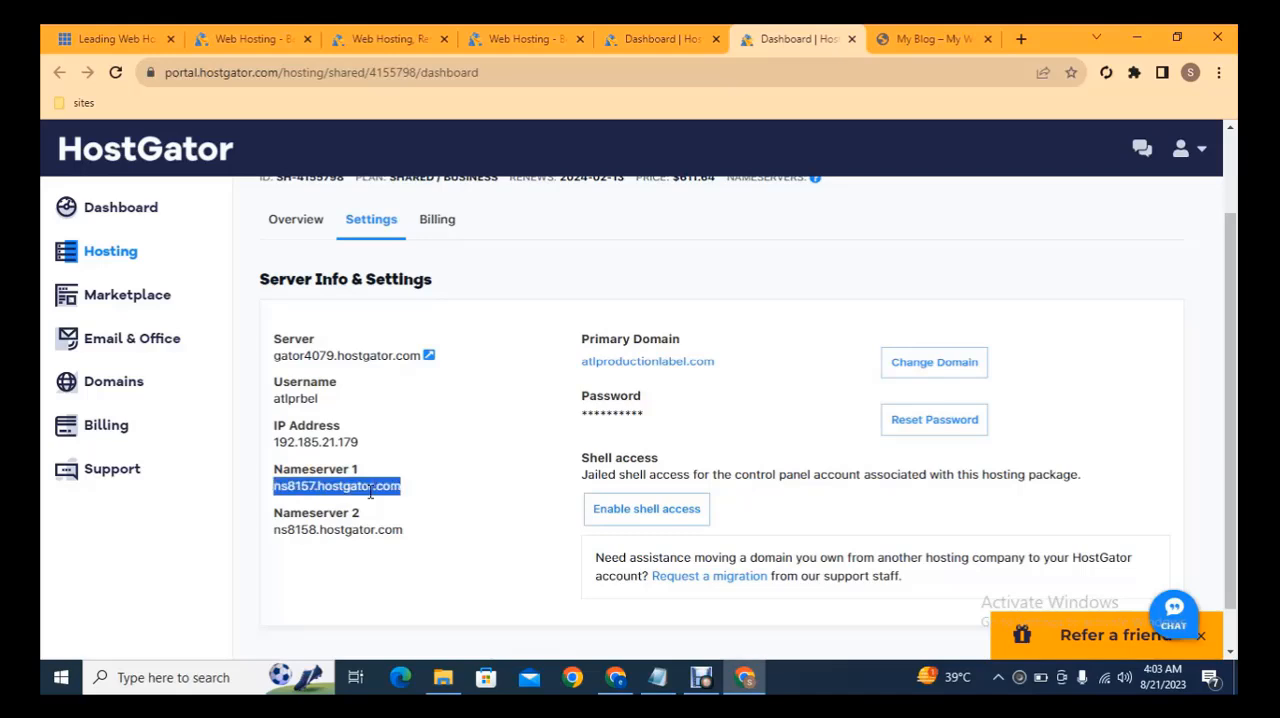
# Switch to the Hostinger dashboard and open the nameserver change form for the latestfullhdmovies.com domain.
pyautogui.click(615, 677)
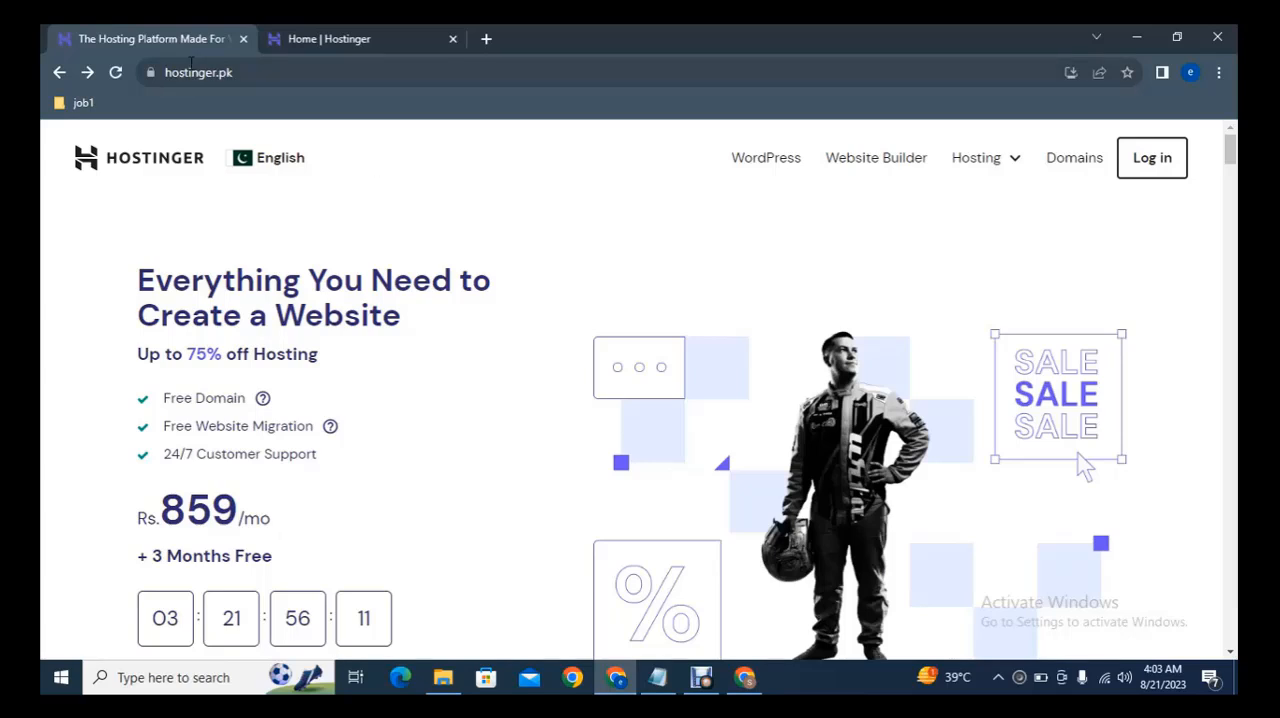
pyautogui.click(316, 30)
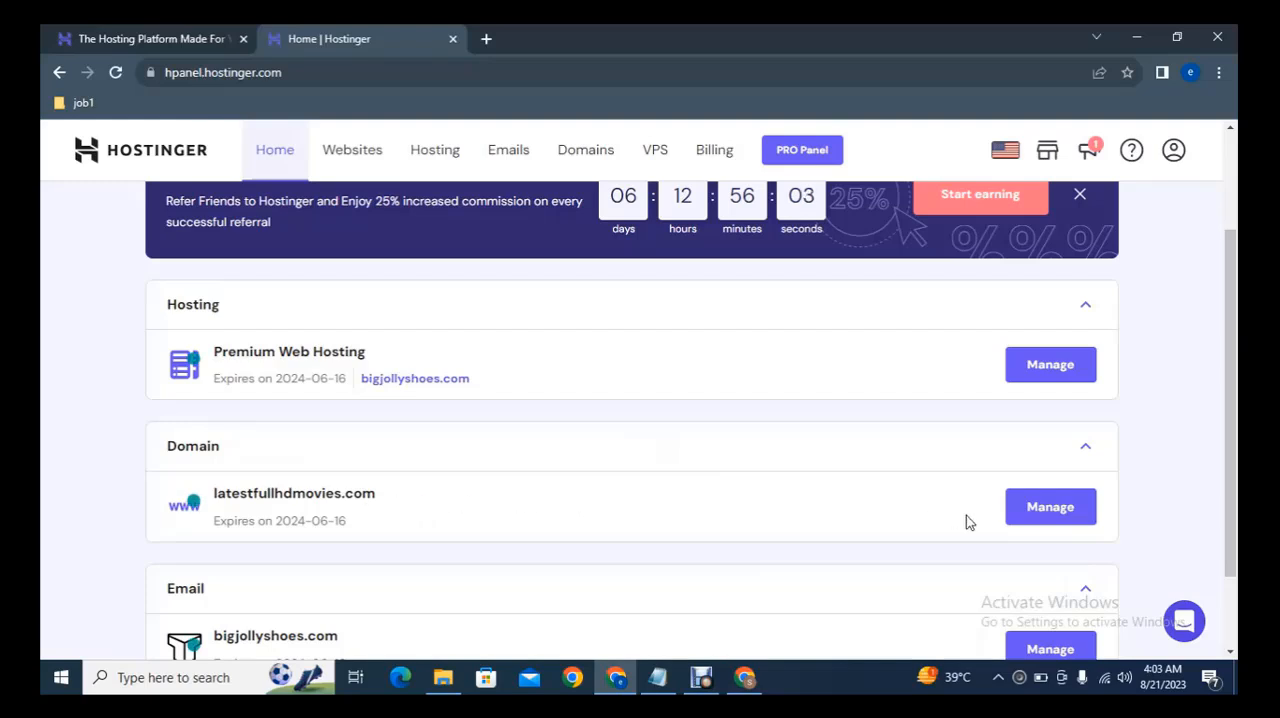
pyautogui.click(1037, 520)
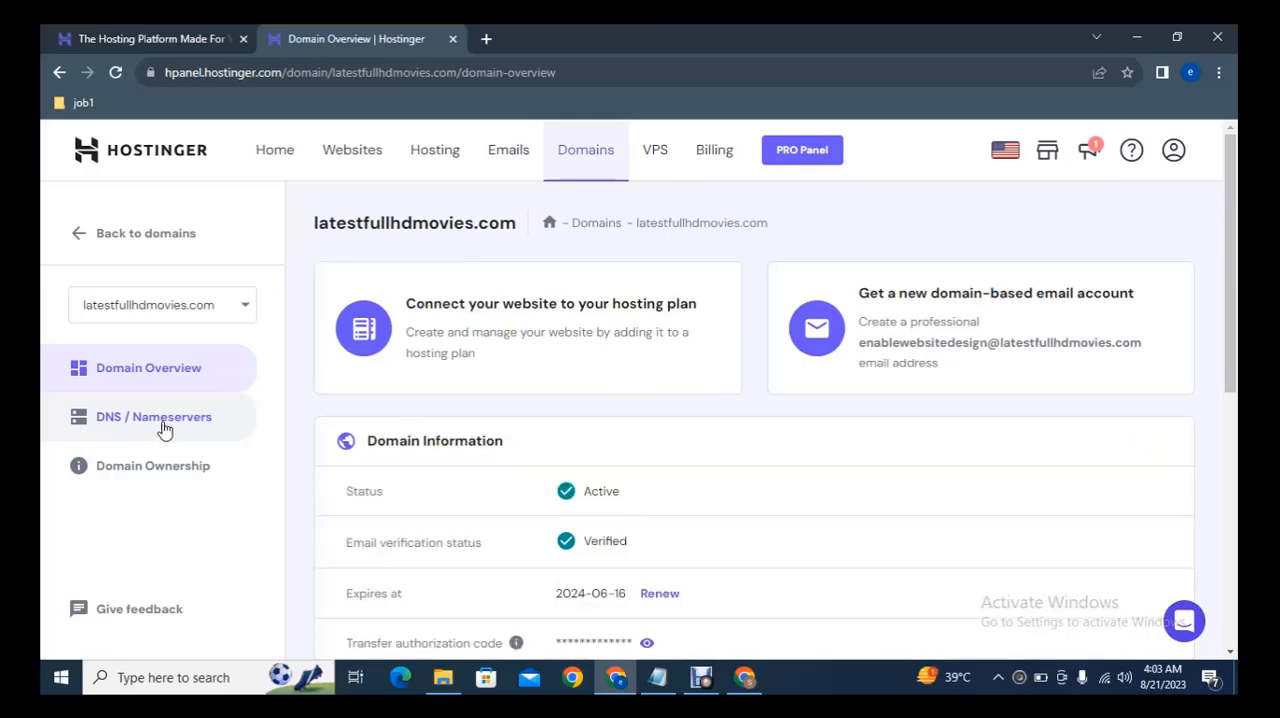
pyautogui.click(122, 428)
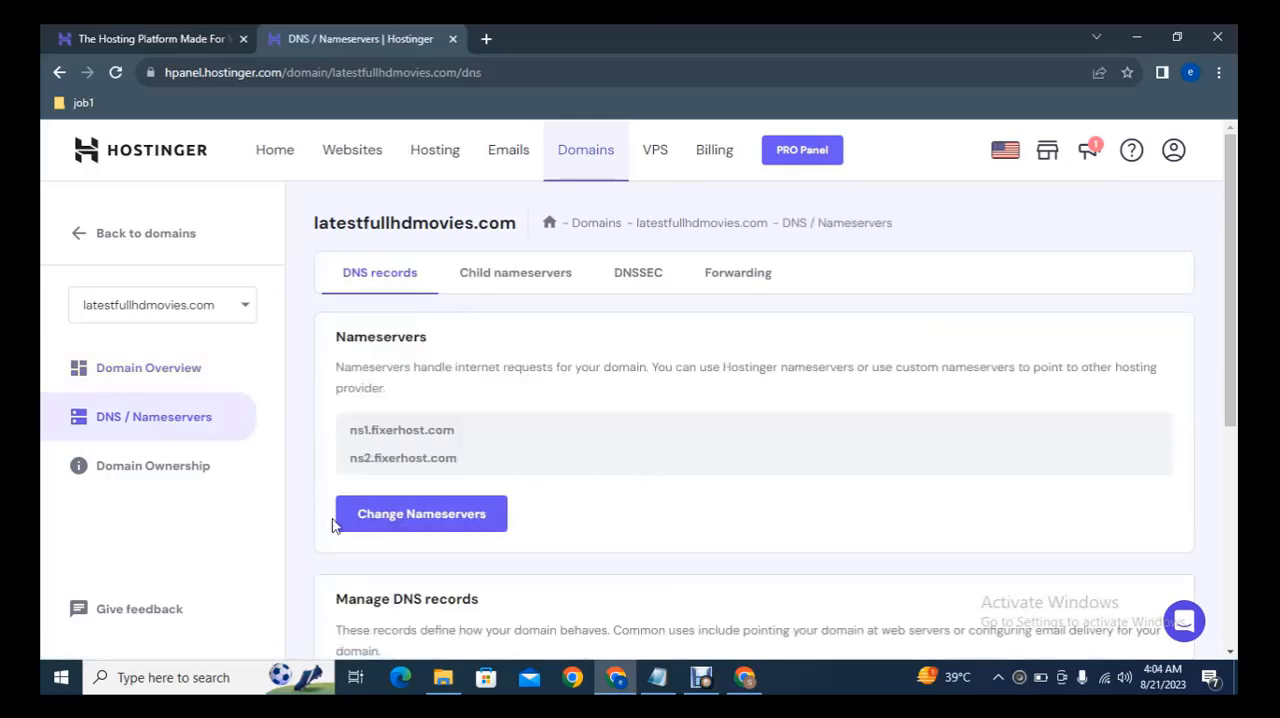
pyautogui.click(431, 517)
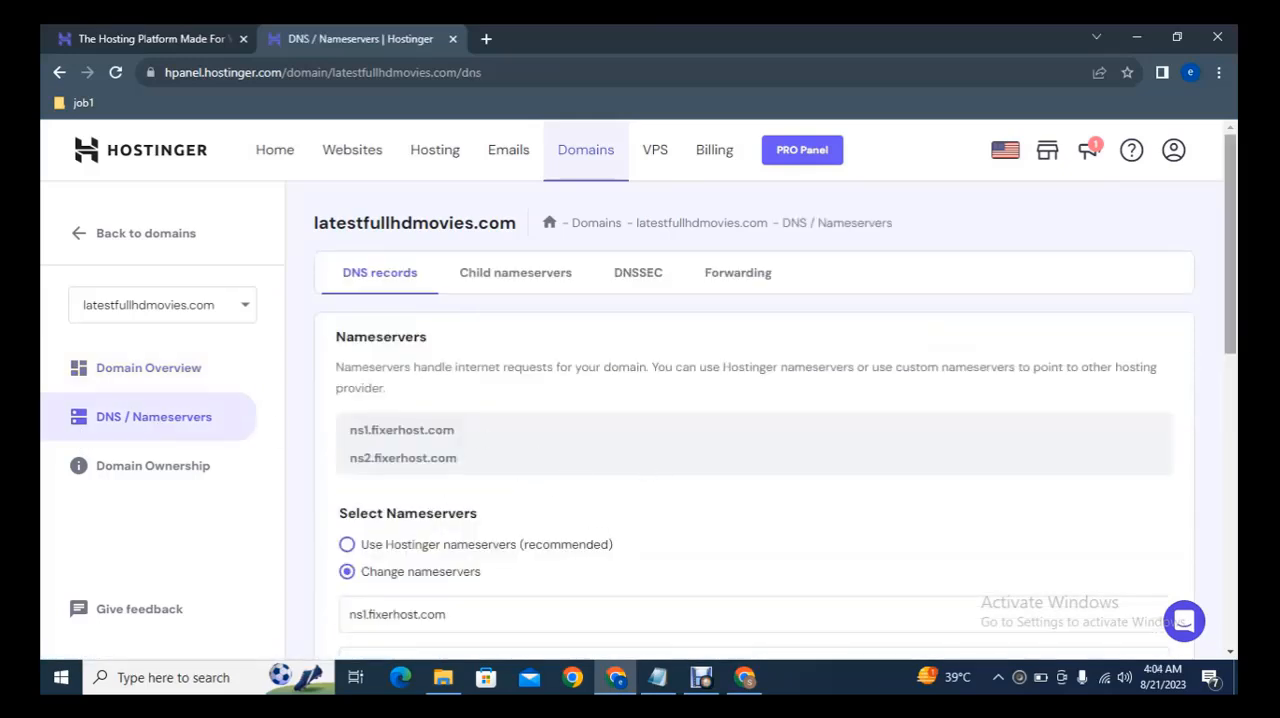
# Replace the first nameserver of latestfullhdmovies.com with ns8157.hostgator.com.
pyautogui.scroll(-3, 600, 330)
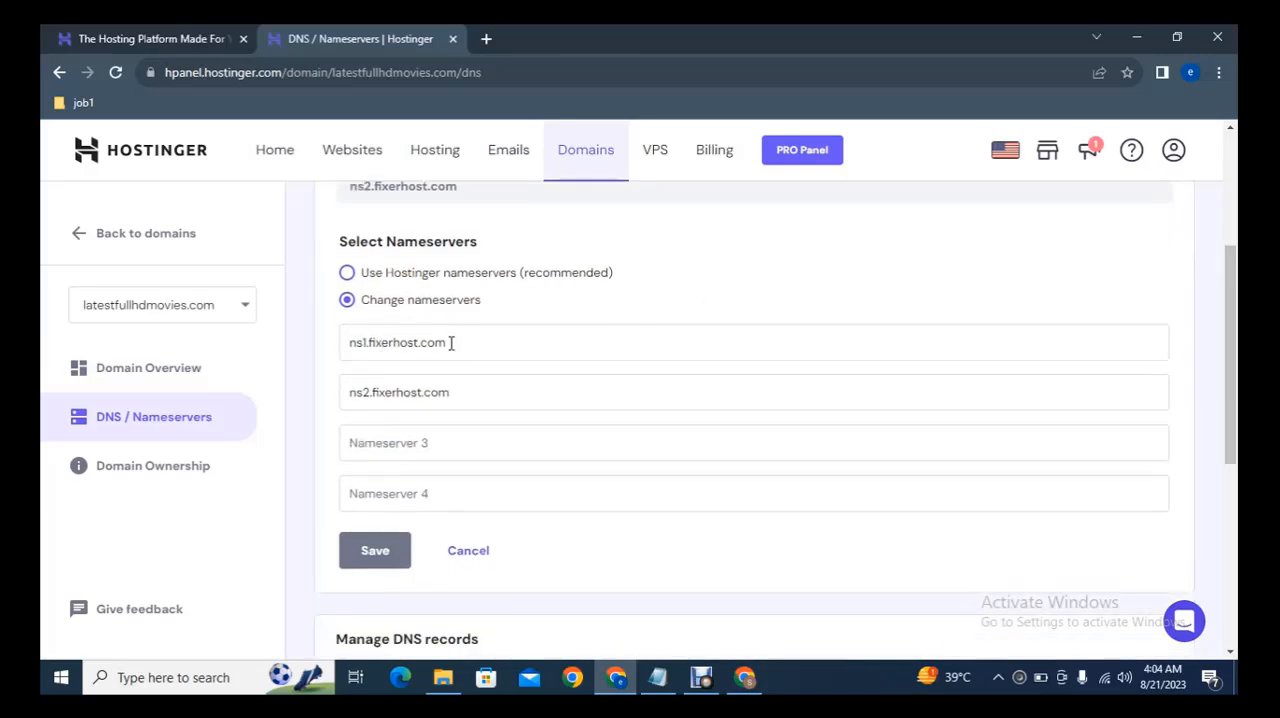
pyautogui.click(451, 343)
pyautogui.hotkey('ctrl', 'a')
pyautogui.press('BackSpace')
pyautogui.hotkey('ctrl', 'v')
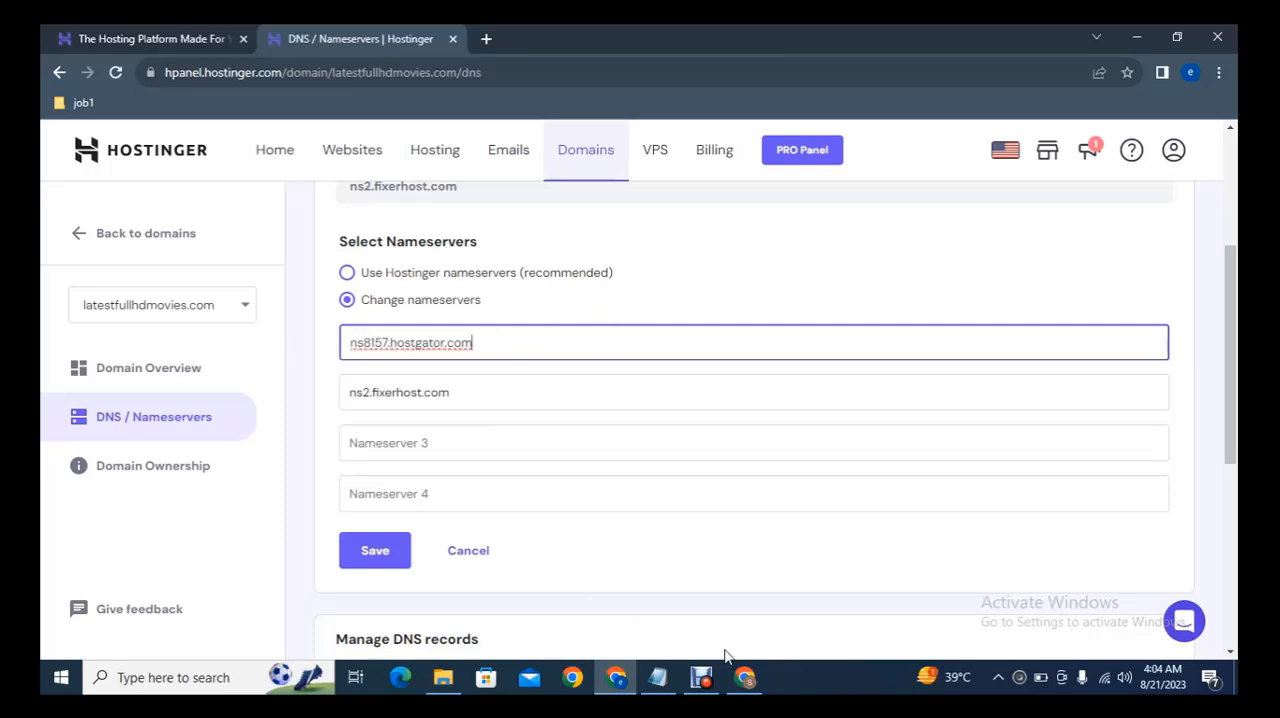
# Copy the Nameserver 2 address from HostGator and replace the second nameserver of latestfullhdmovies.com in Hostinger with ns8158.hostgator.com.
pyautogui.click(744, 677)
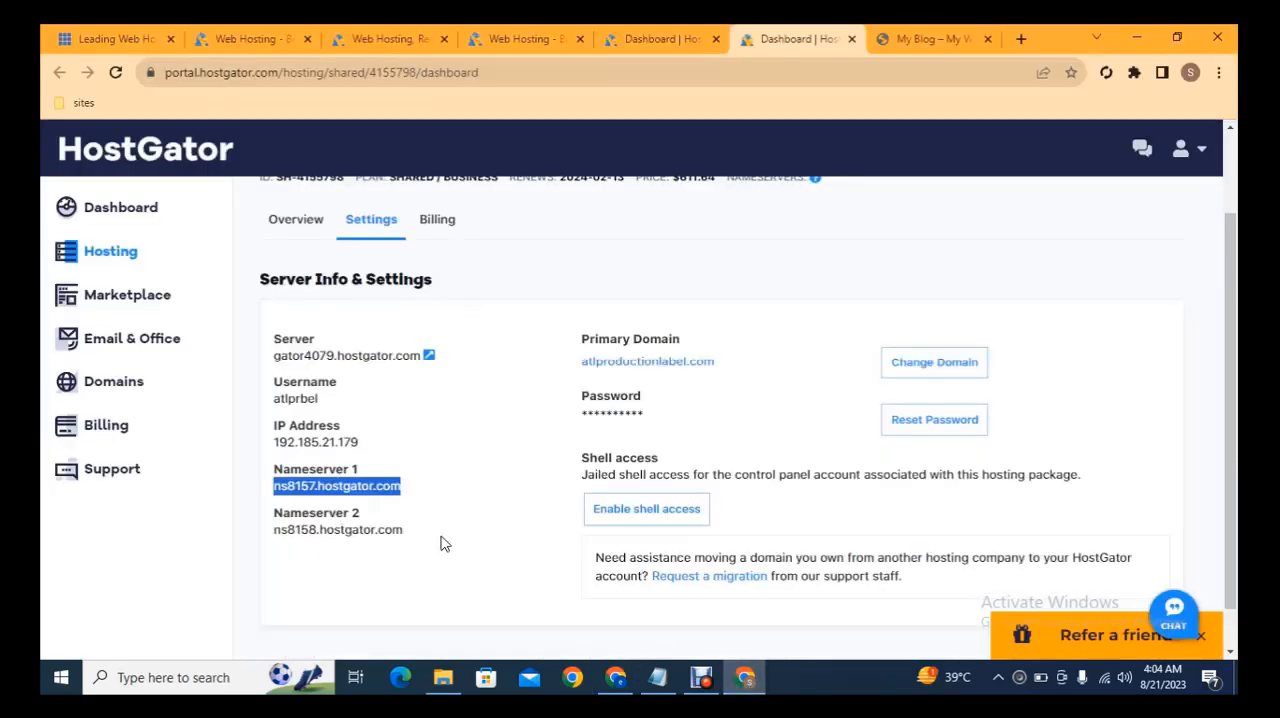
pyautogui.moveTo(404, 531); pyautogui.dragTo(276, 538)
pyautogui.hotkey('ctrl', 'c')
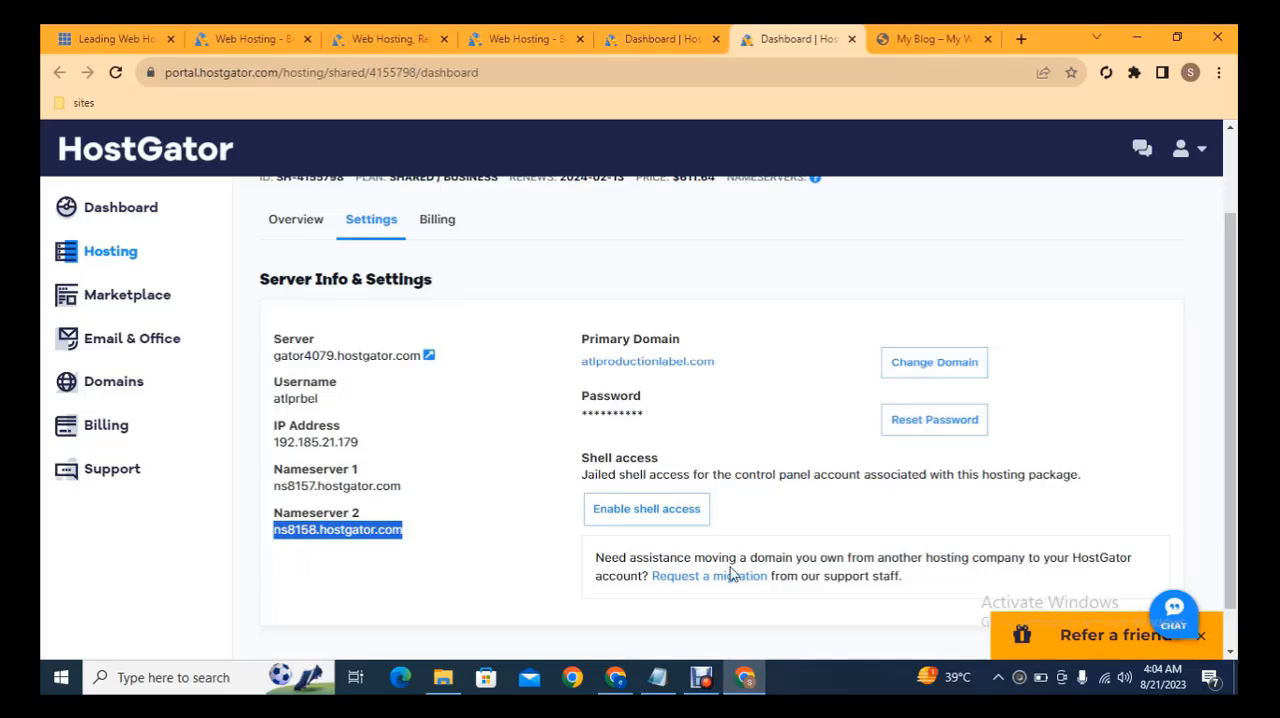
pyautogui.click(616, 677)
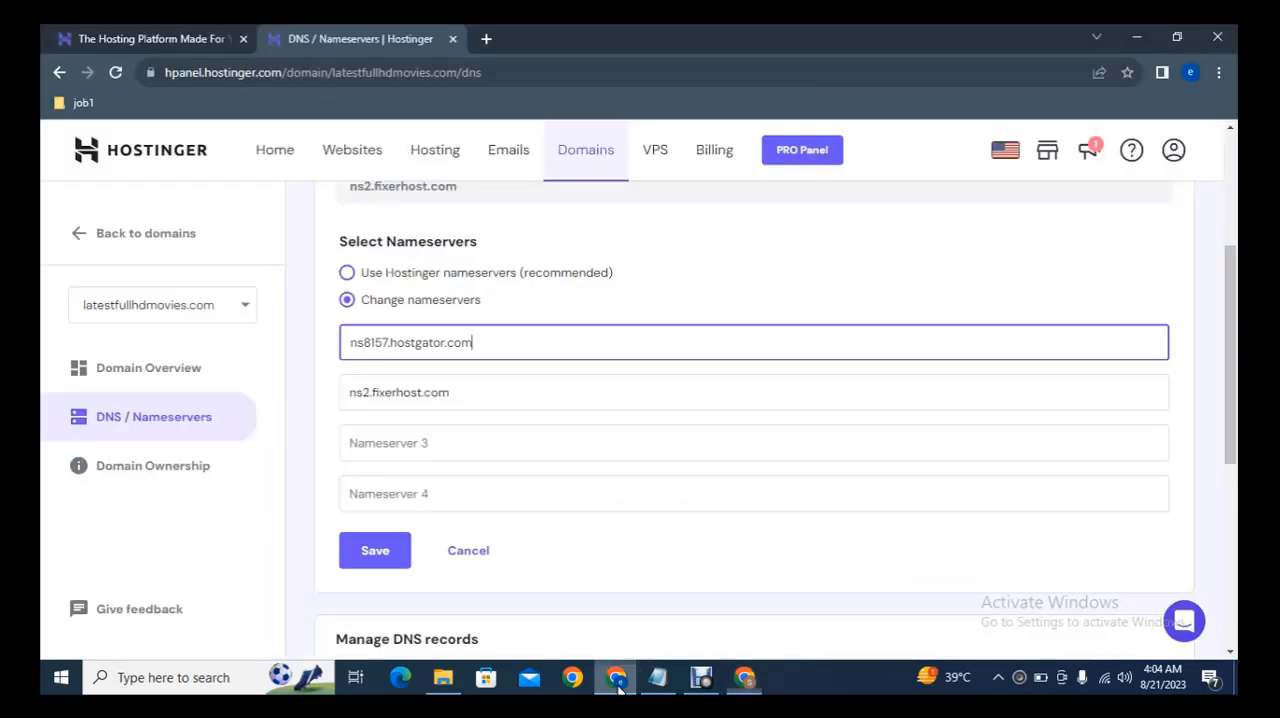
pyautogui.tripleClick(479, 382)
pyautogui.hotkey('ctrl', 'v')
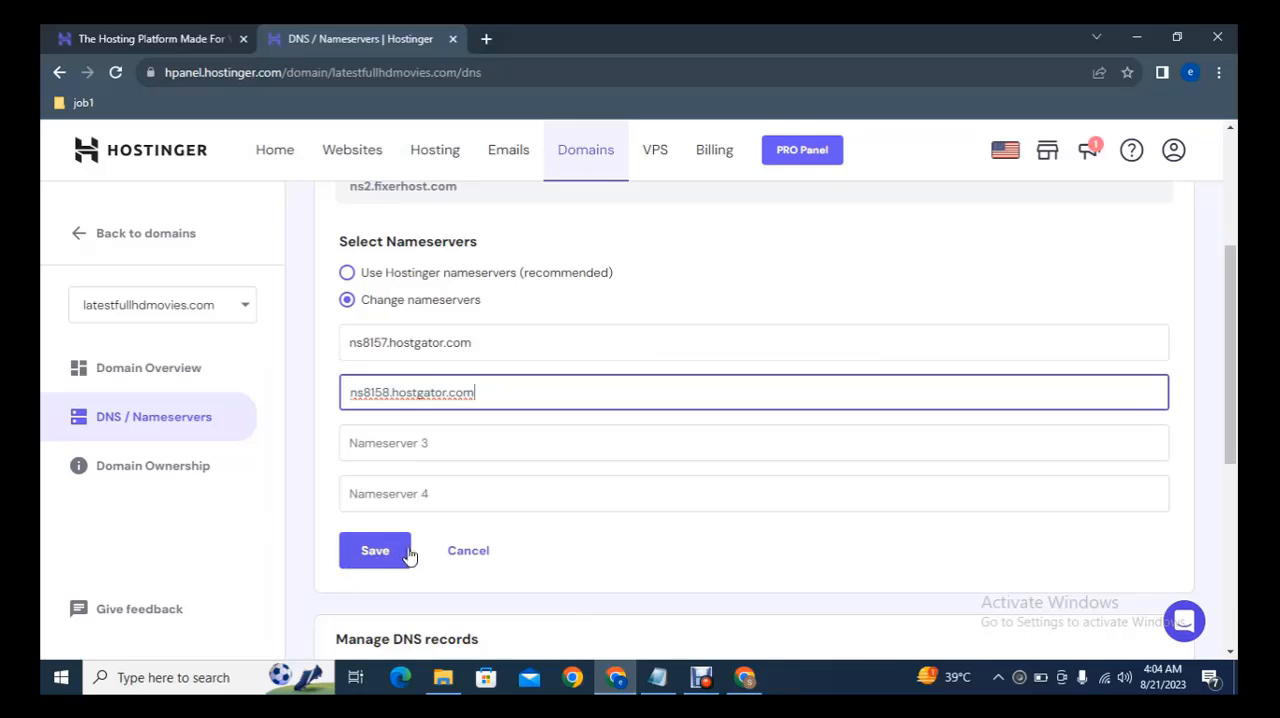
# Return to HostGator's hosting packages list and open the cPanel of the atlproductionlabel.com package.
pyautogui.click(745, 677)
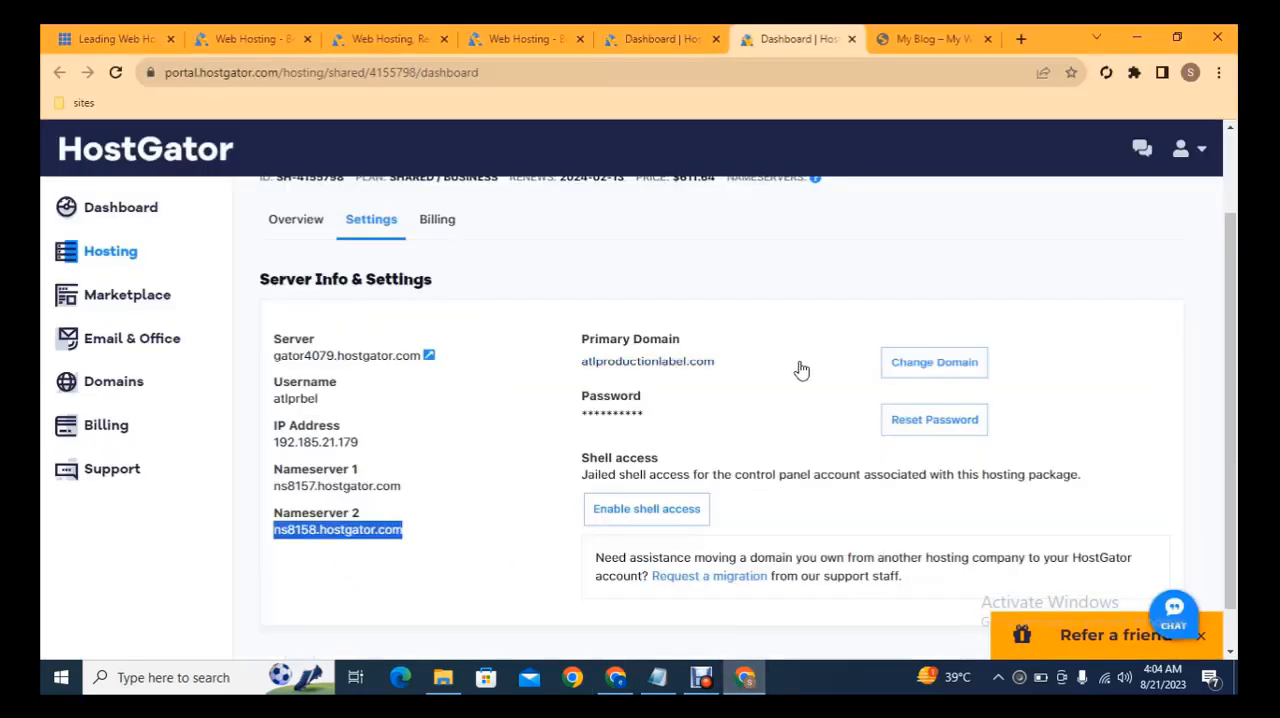
pyautogui.click(680, 39)
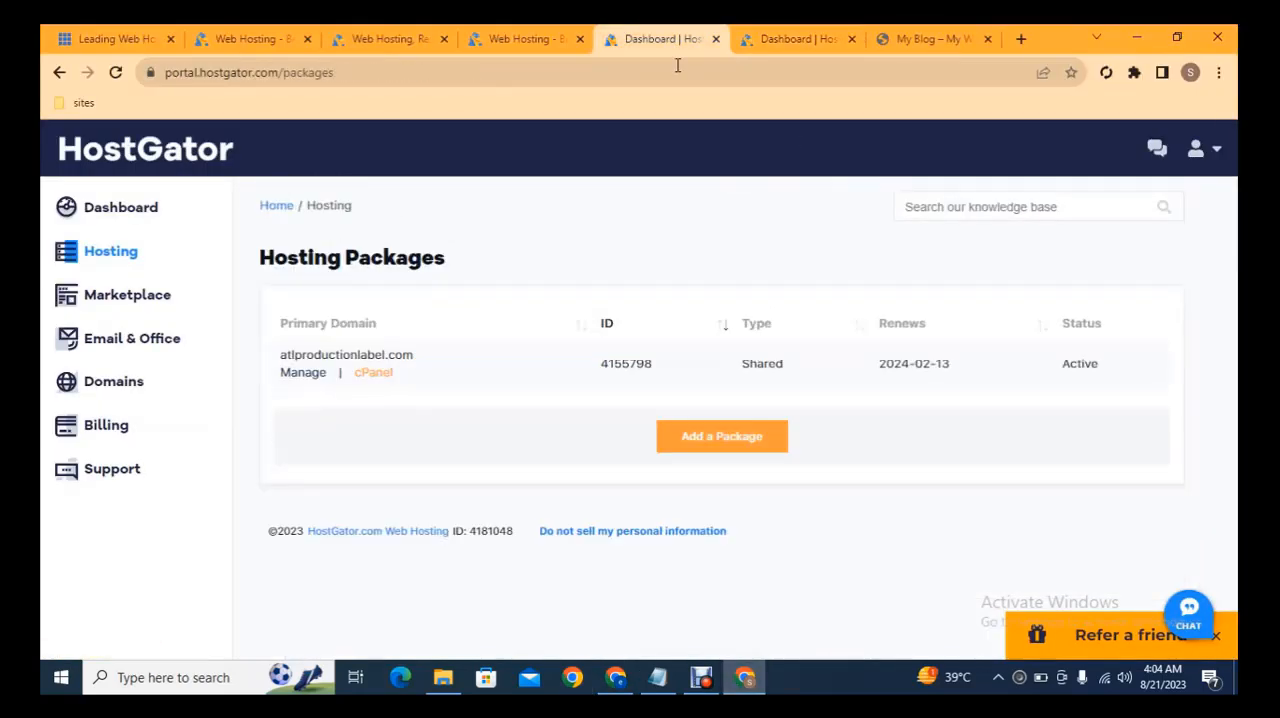
pyautogui.click(374, 373)
pyautogui.click(808, 38)
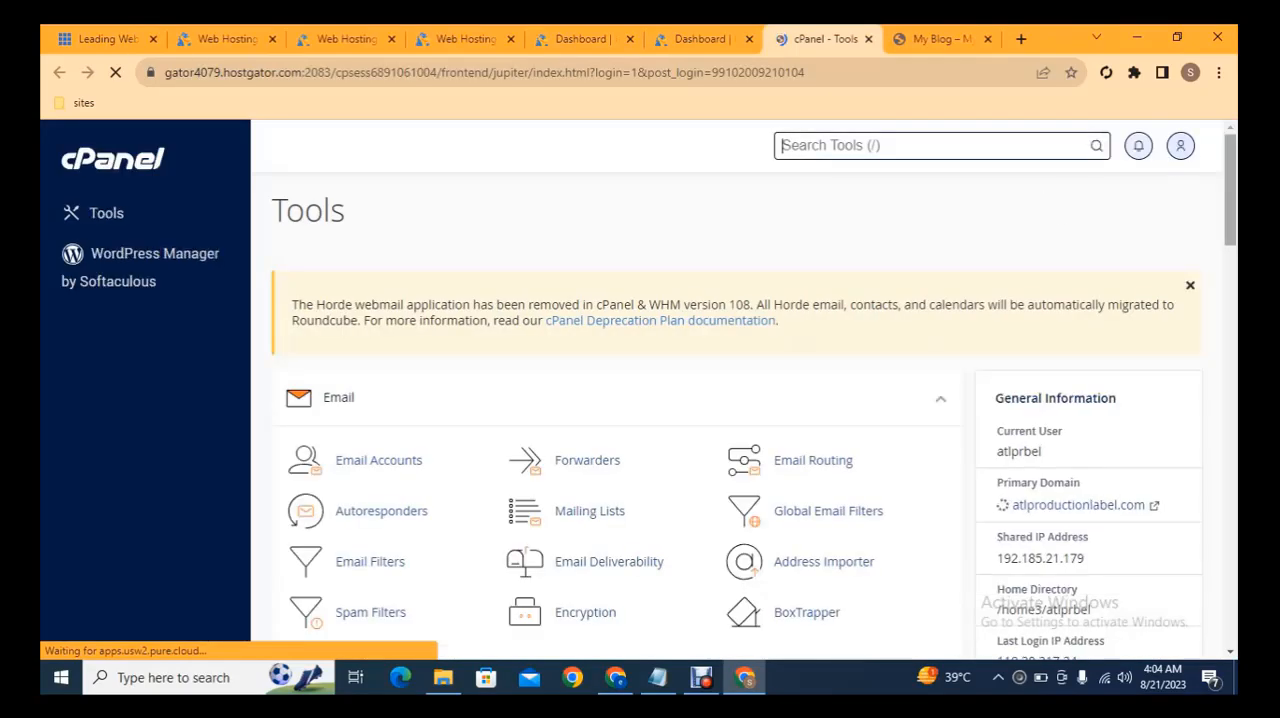
# Open the Softaculous Apps Installer from the Software section of cPanel and switch to its new tab.
pyautogui.moveTo(1232, 157); pyautogui.dragTo(1235, 452)
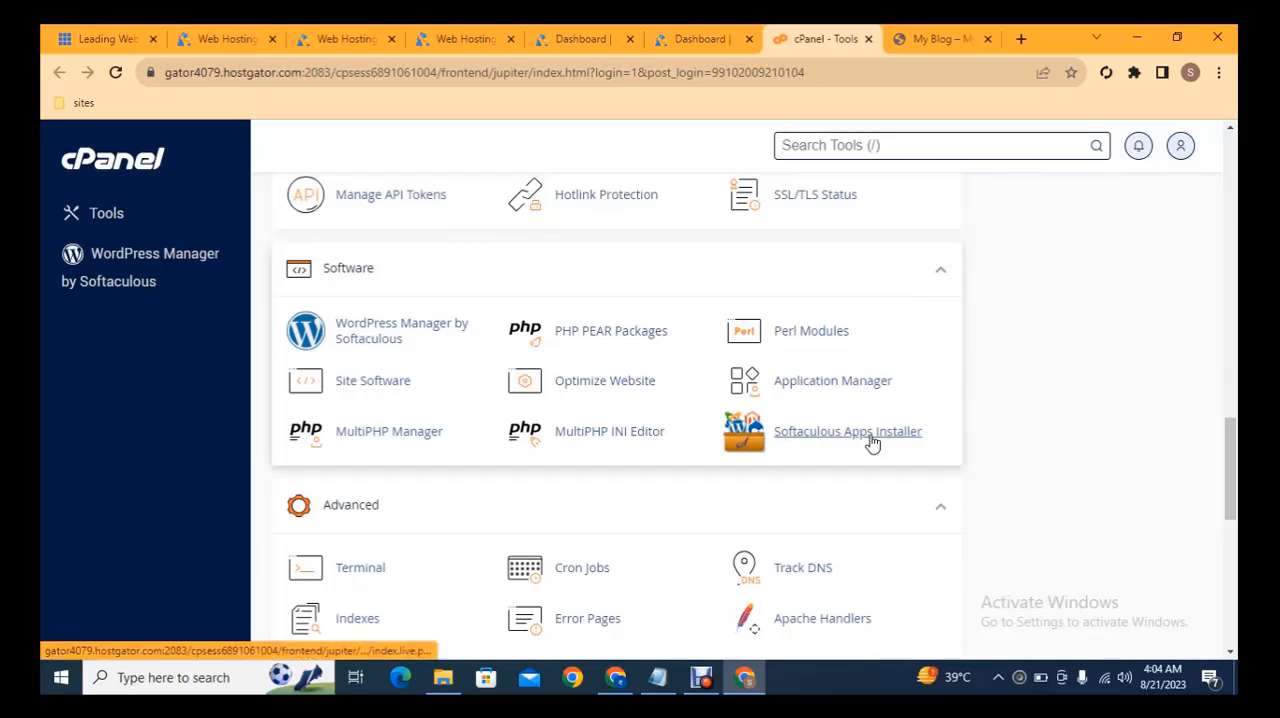
pyautogui.click(872, 443)
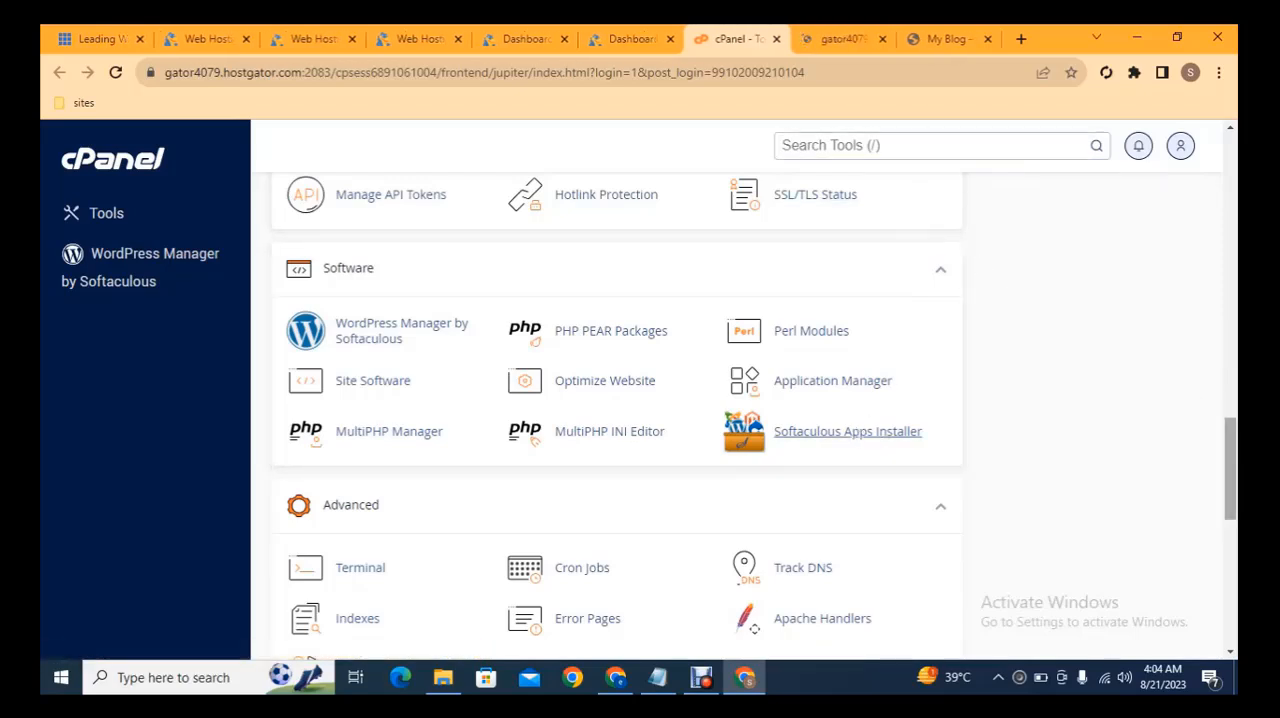
pyautogui.moveTo(1233, 447); pyautogui.dragTo(1229, 395)
pyautogui.click(840, 32)
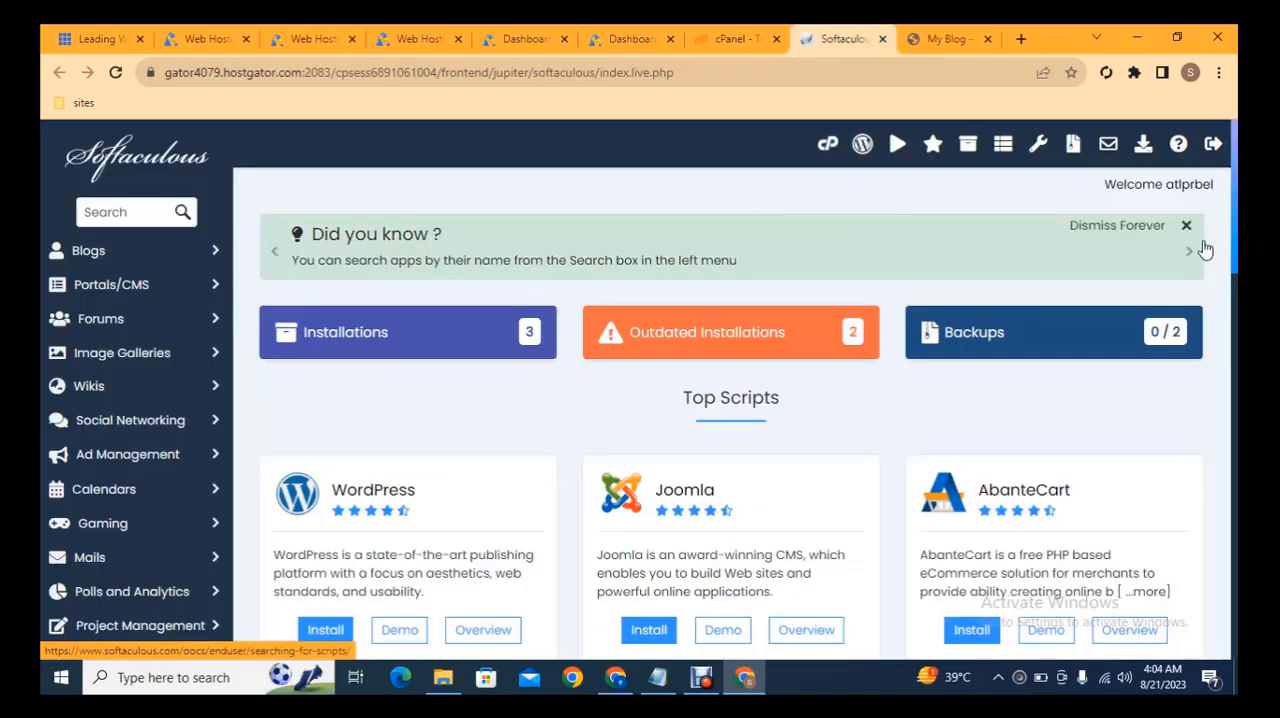
# Choose WordPress among the top scripts in Softaculous and open its installation form.
pyautogui.scroll(-2, 1235, 212)
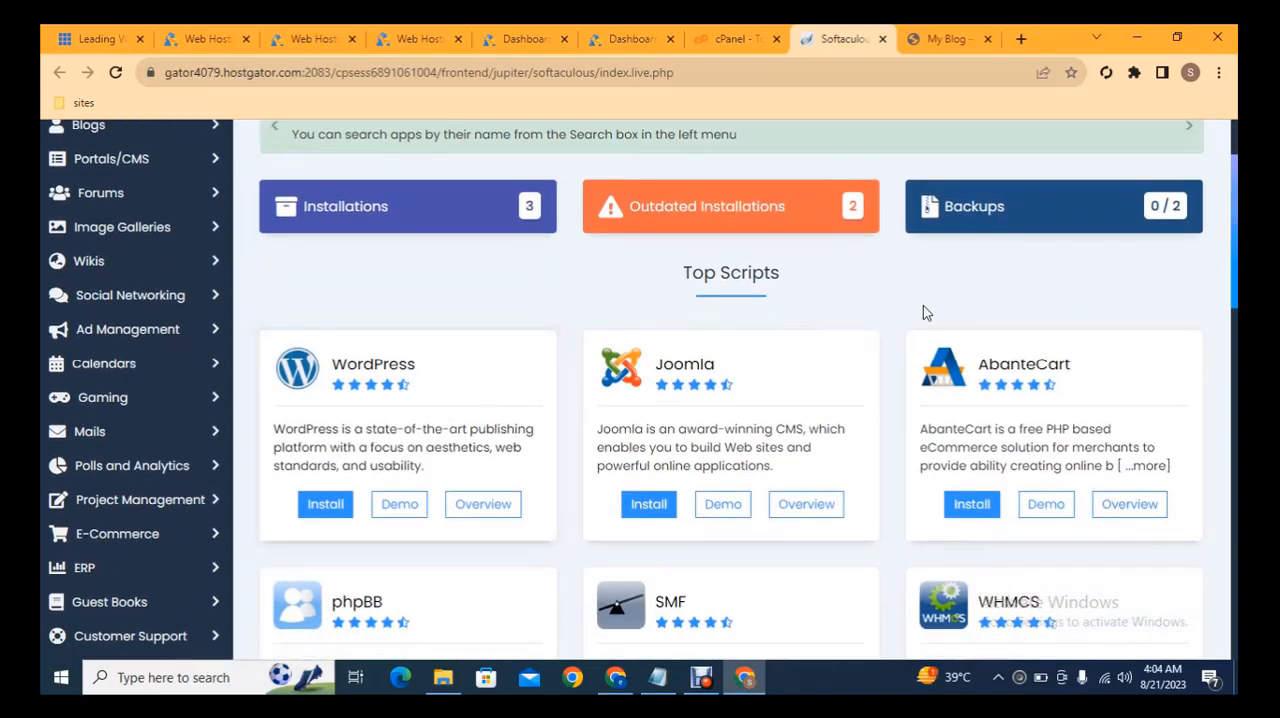
pyautogui.click(314, 506)
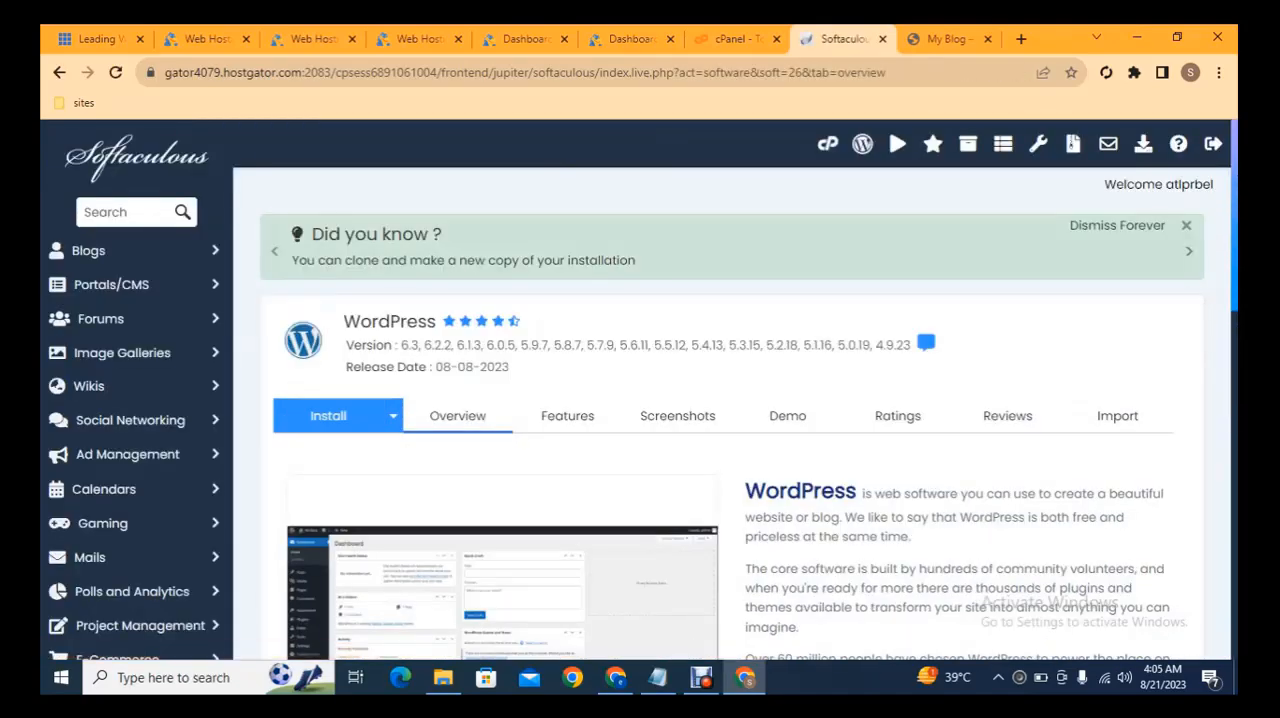
pyautogui.scroll(-3, 1236, 252)
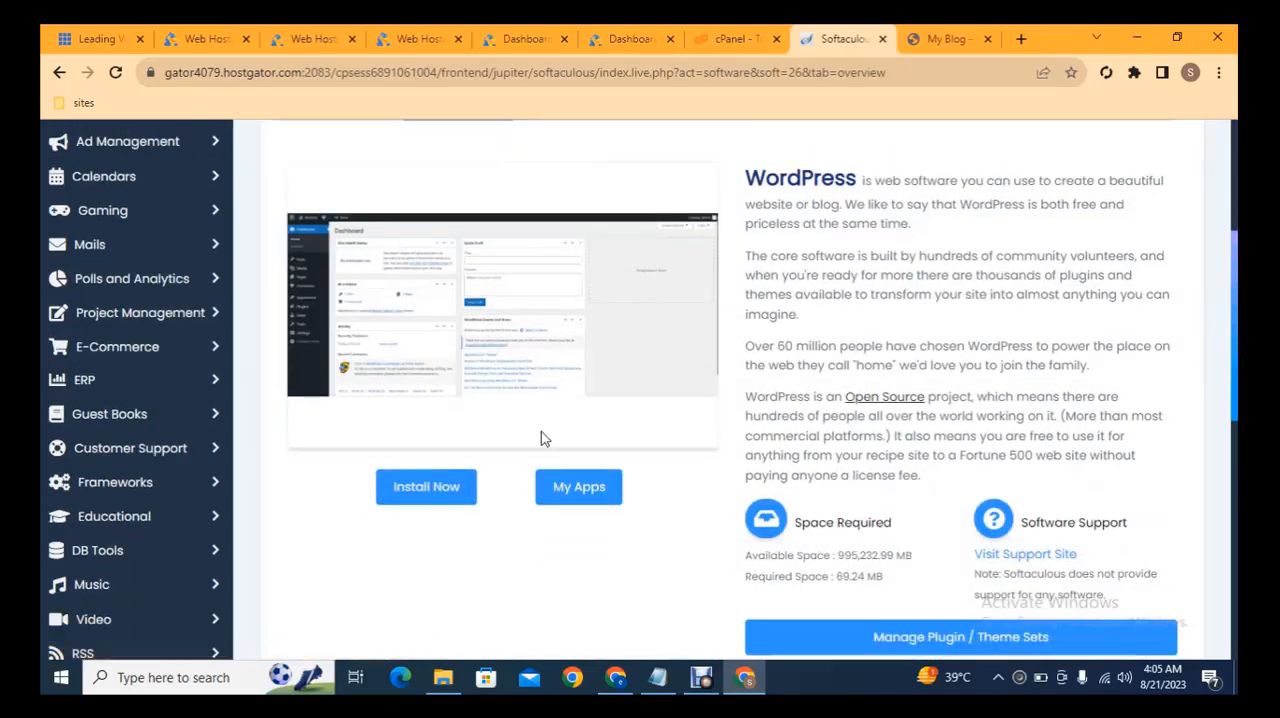
pyautogui.click(424, 487)
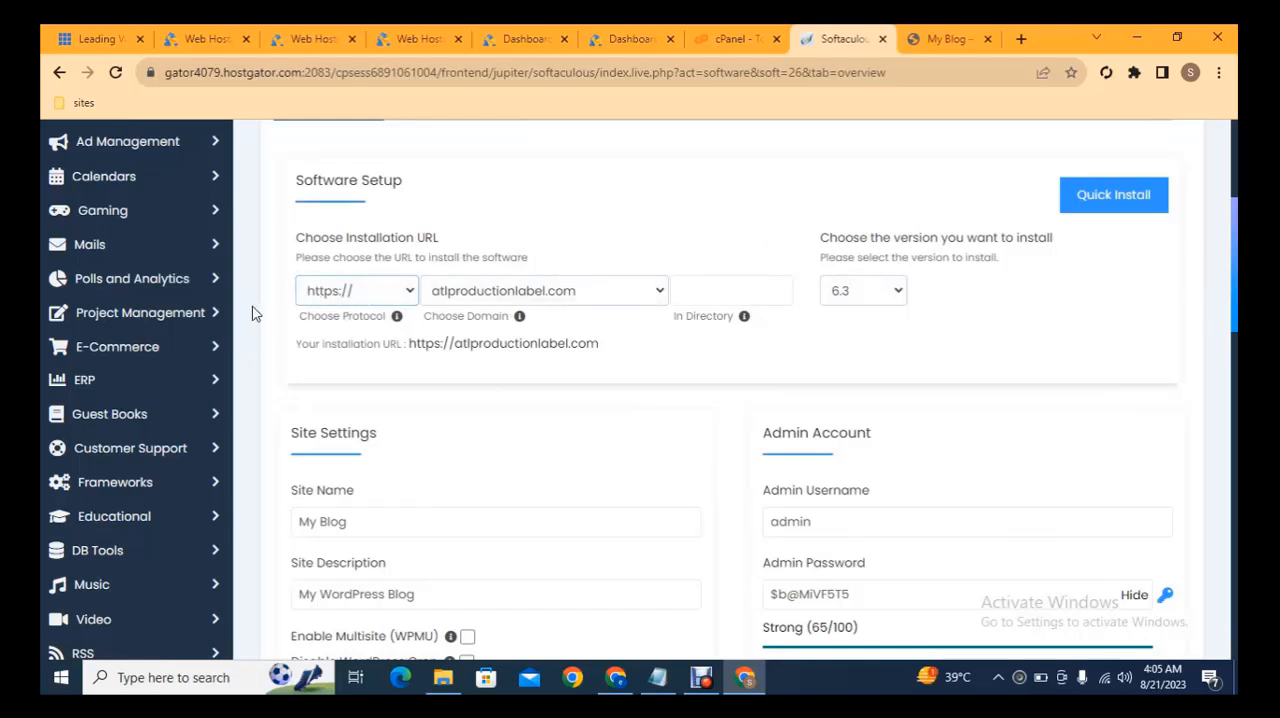
pyautogui.click(352, 298)
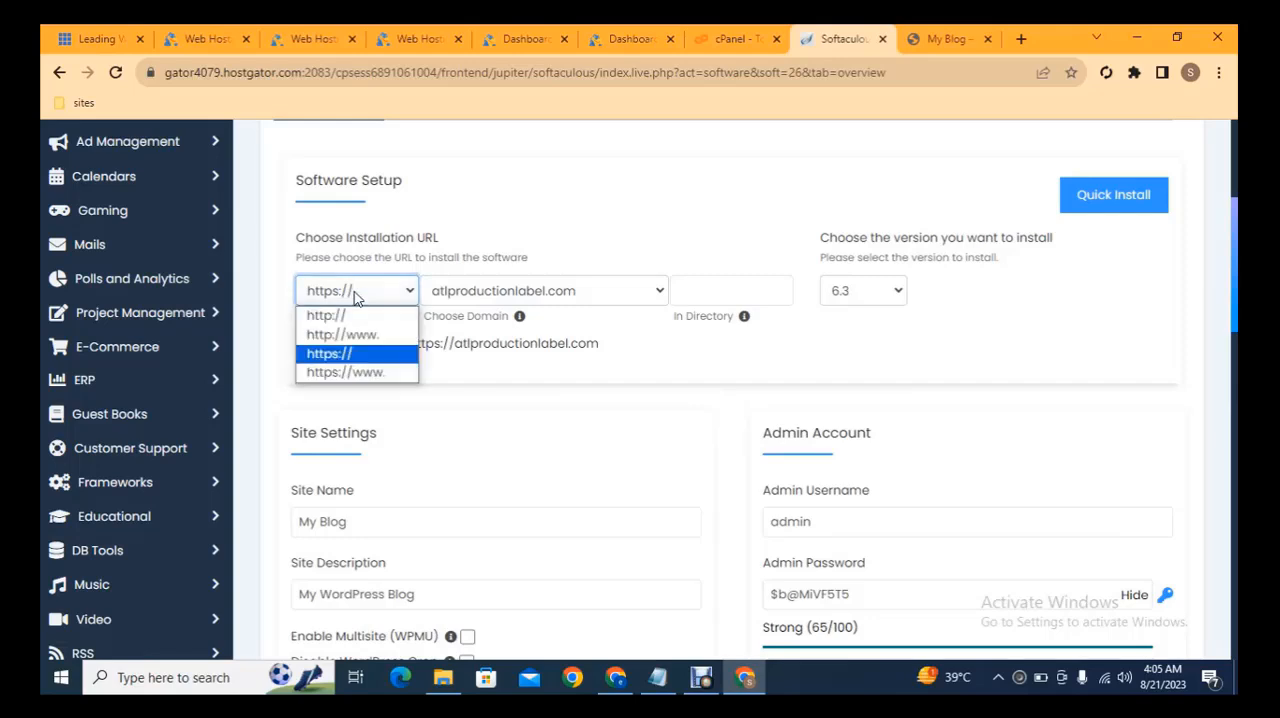
pyautogui.click(335, 318)
pyautogui.click(445, 290)
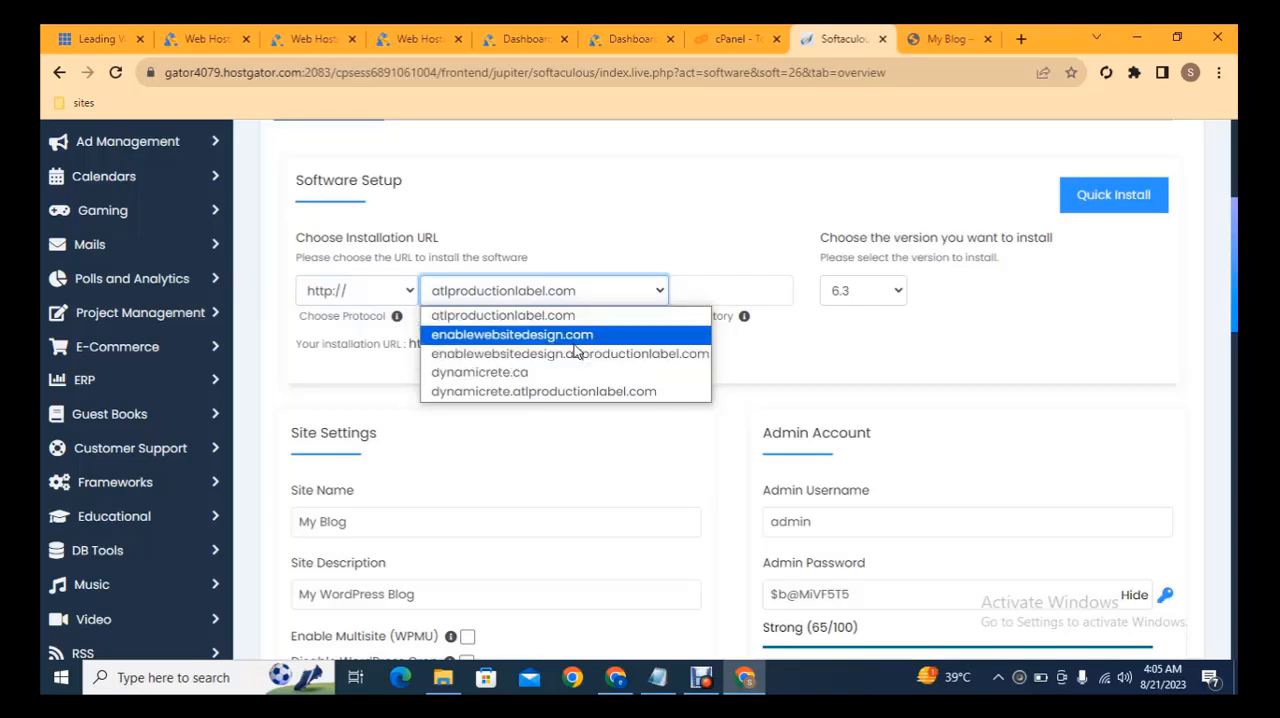
pyautogui.click(874, 362)
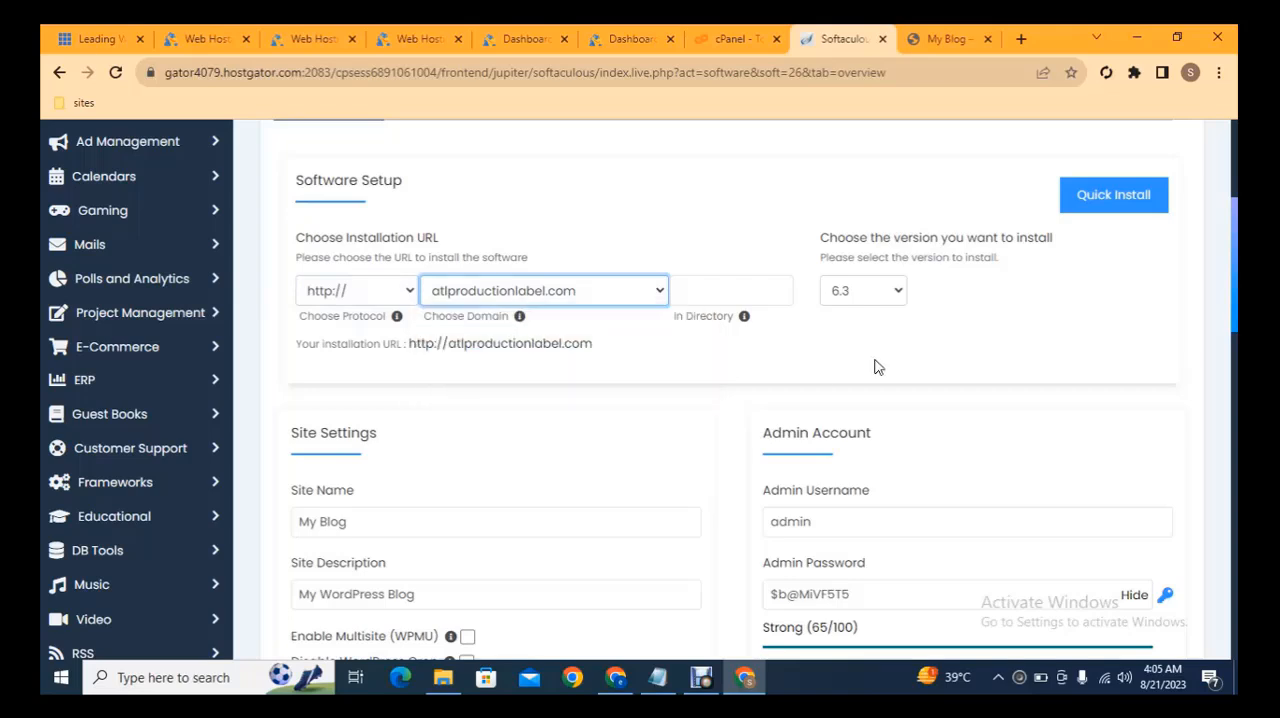
pyautogui.click(873, 298)
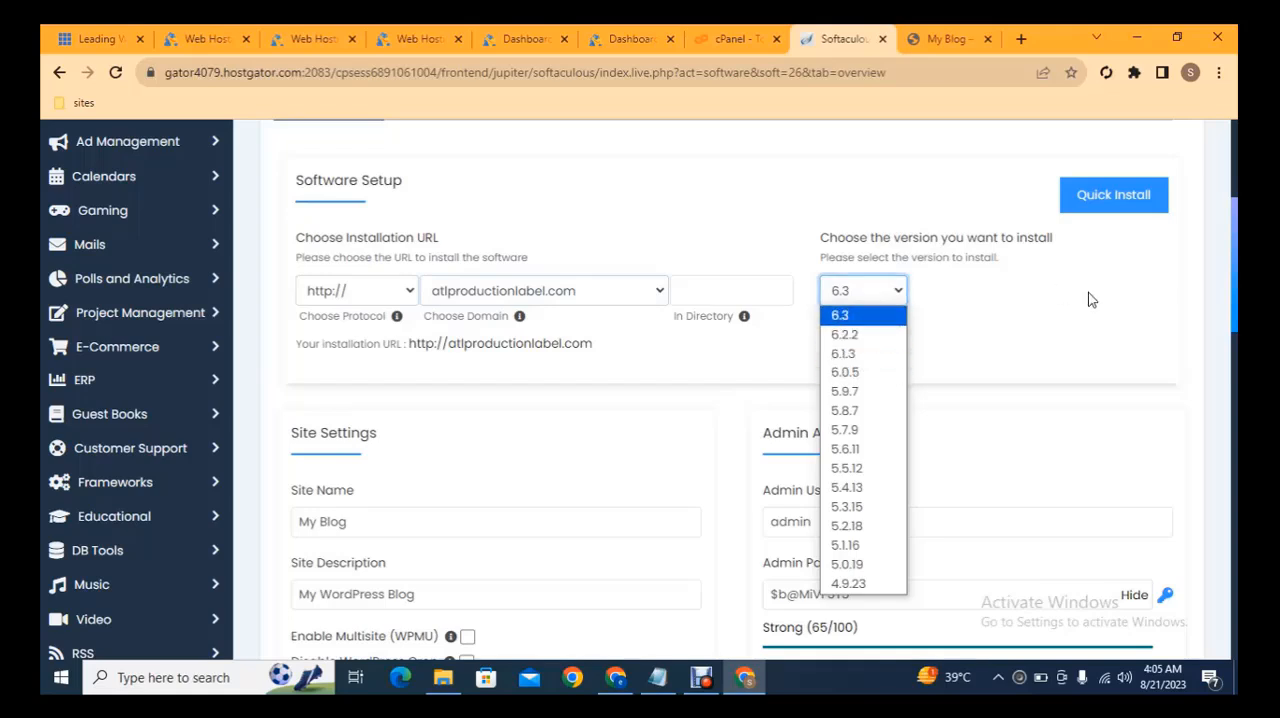
pyautogui.click(705, 292)
pyautogui.click(706, 294)
pyautogui.write('wp')
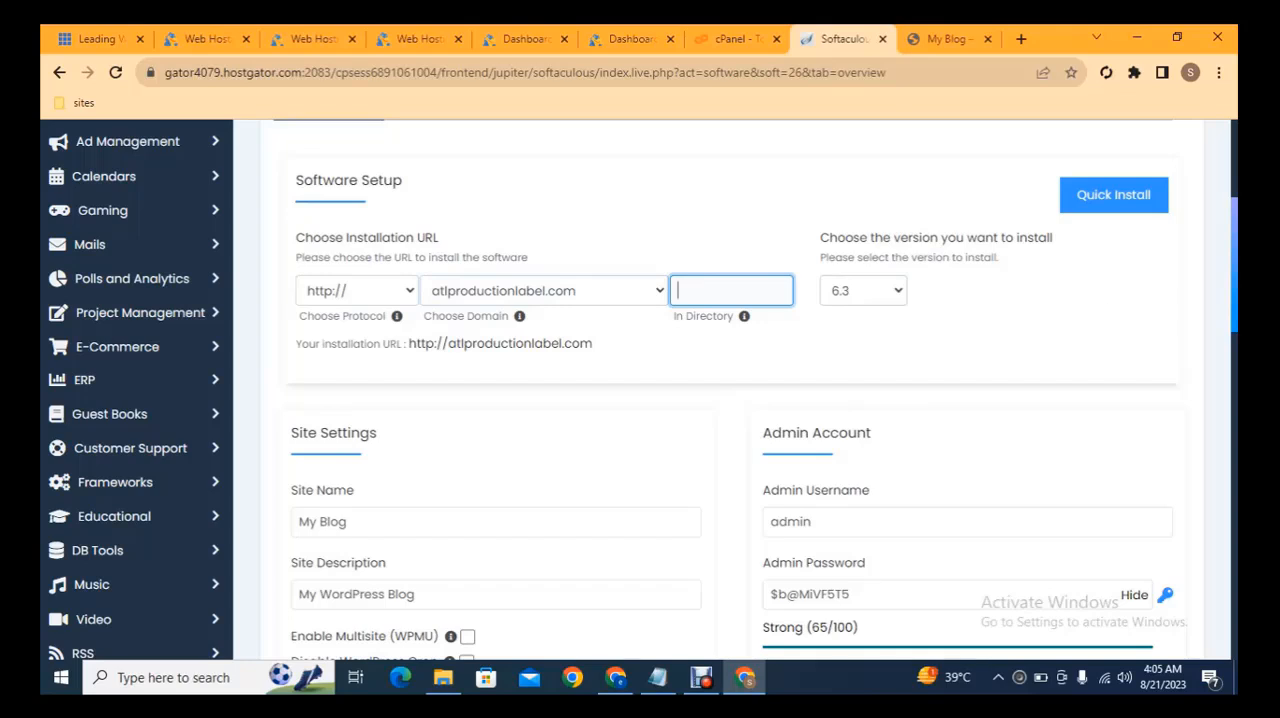
# Look over the site settings and admin account details, and select the Classic Editor plugin for the installation.
pyautogui.scroll(-2, 706, 390)
pyautogui.moveTo(779, 330); pyautogui.dragTo(903, 329)
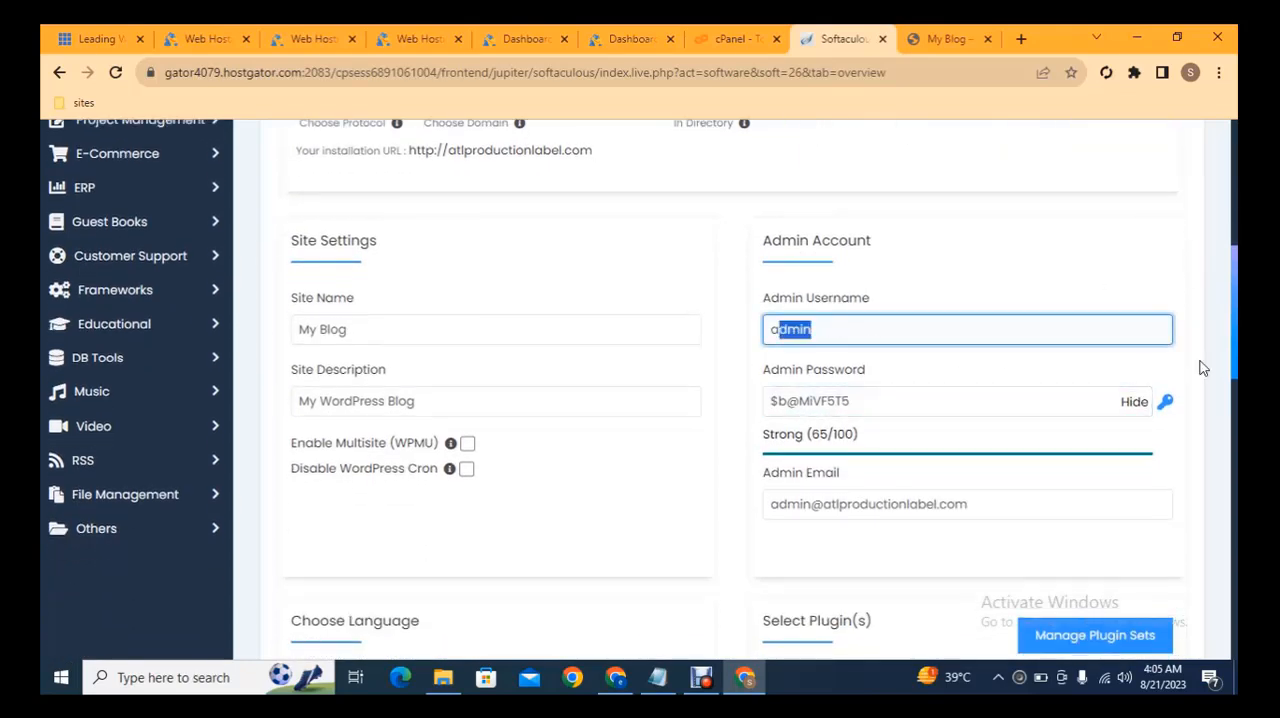
pyautogui.moveTo(1235, 292); pyautogui.dragTo(1235, 307)
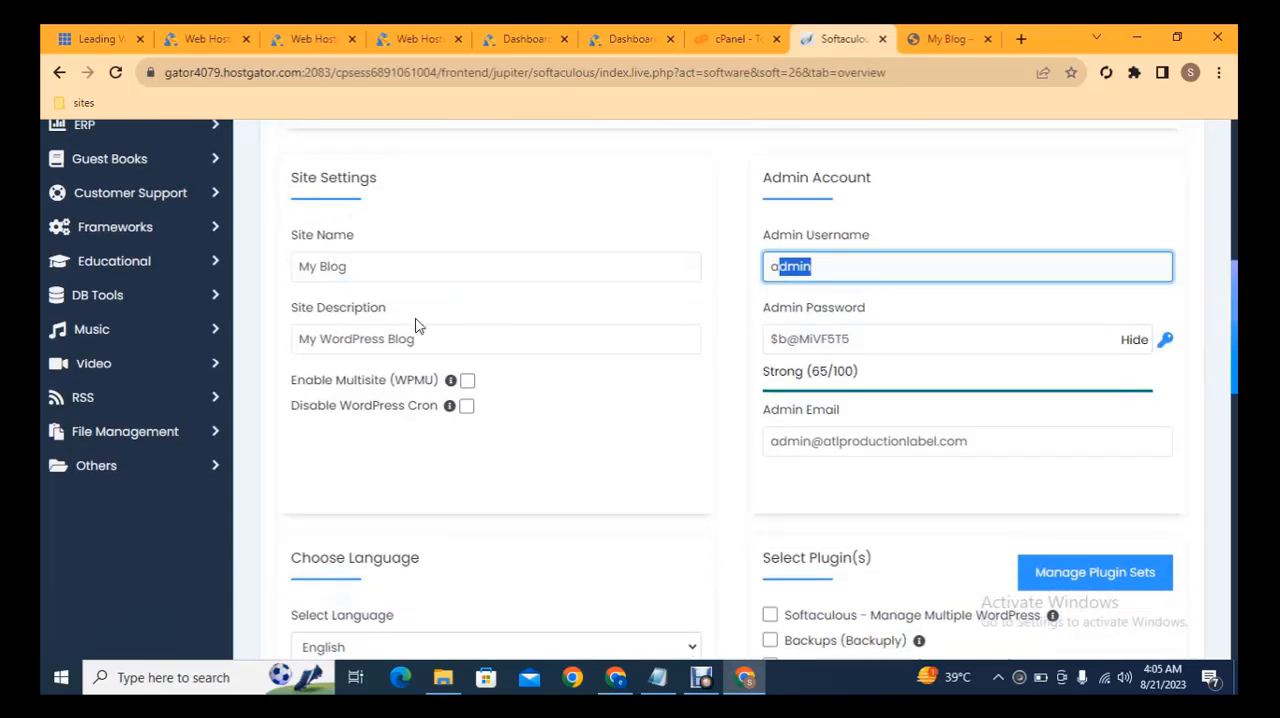
pyautogui.moveTo(1235, 296); pyautogui.dragTo(1235, 342)
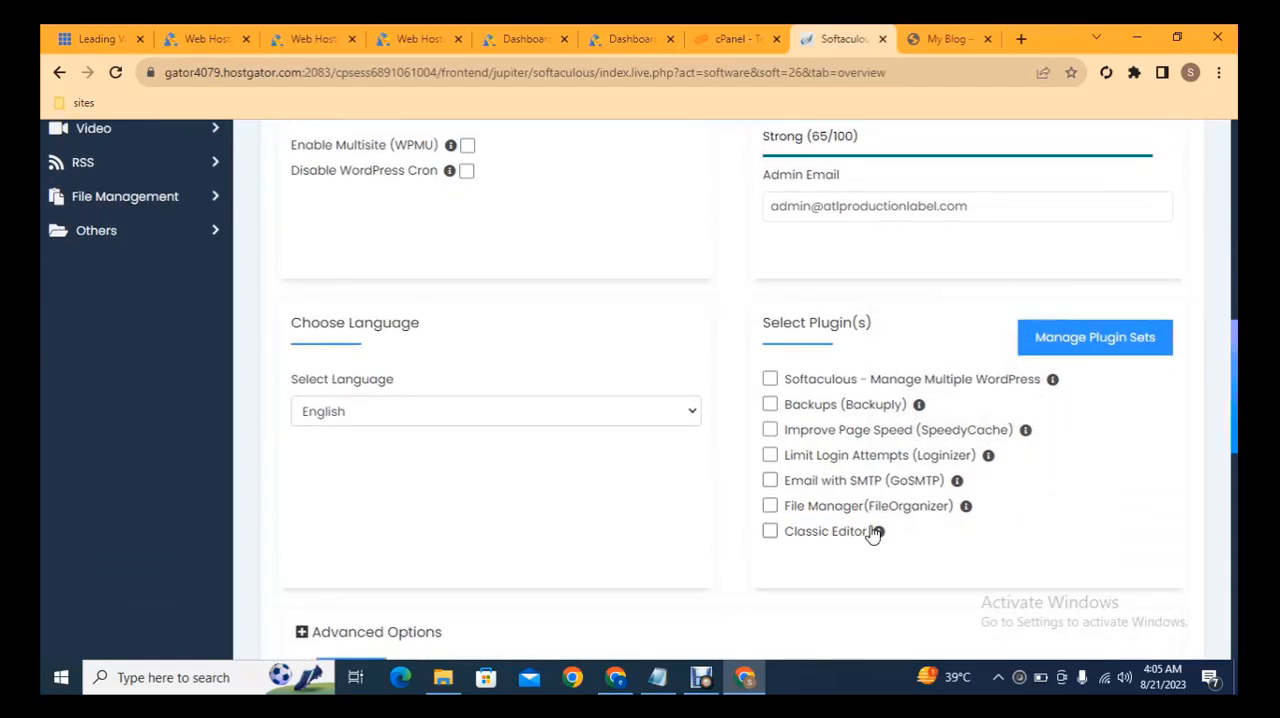
pyautogui.click(771, 533)
# Examine the optional themes and the final installation section of the WordPress form.
pyautogui.scroll(-6, 1147, 464)
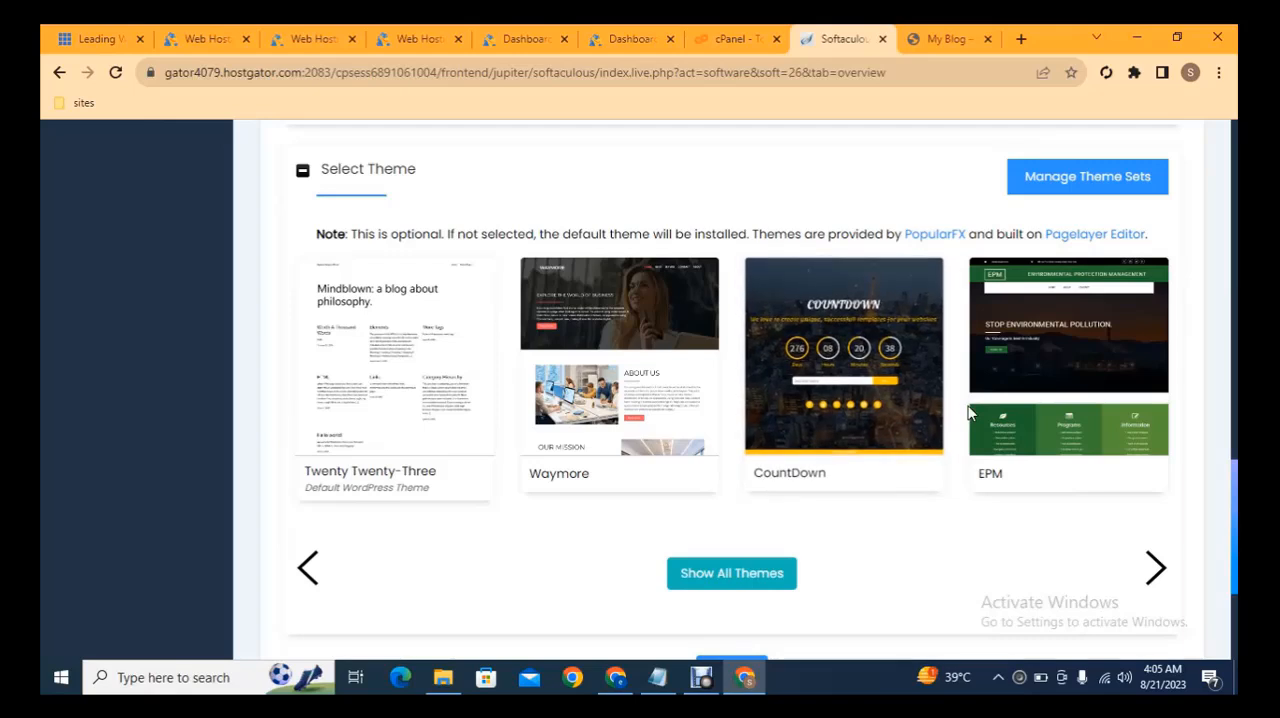
pyautogui.scroll(-2, 724, 507)
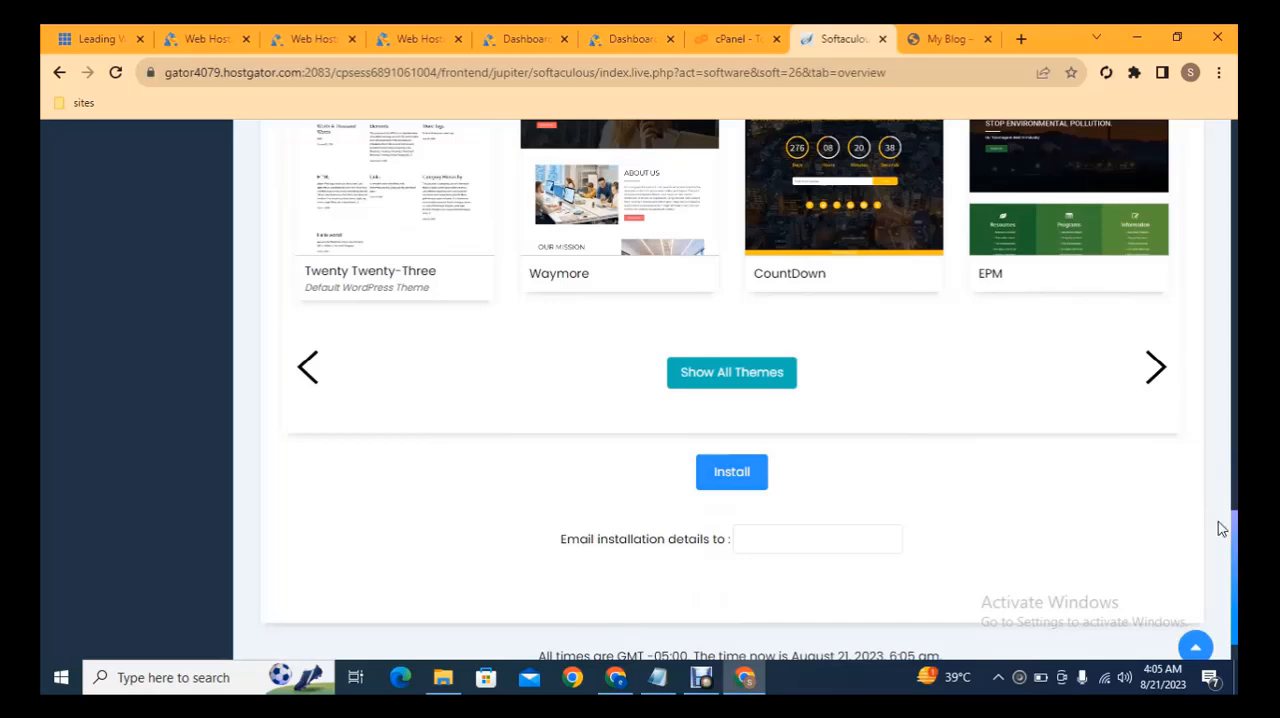
pyautogui.moveTo(1236, 541); pyautogui.dragTo(1213, 156)
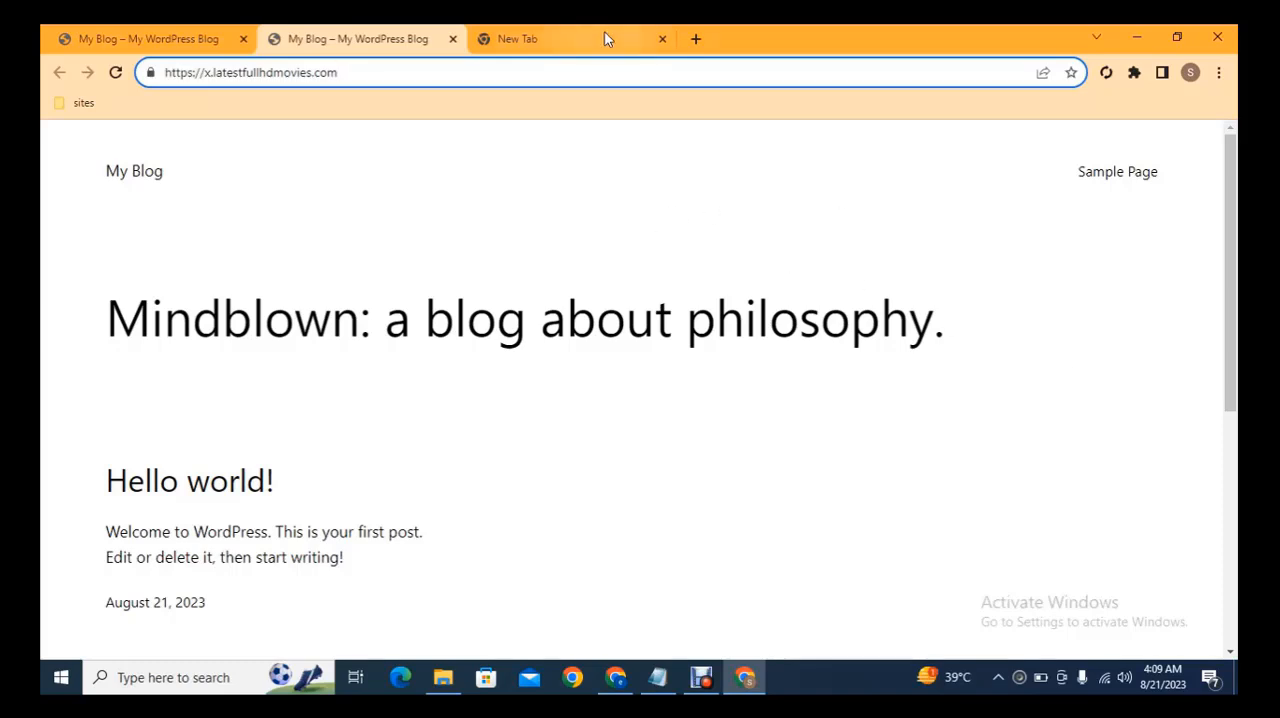
# Load the WordPress admin address x.latestfullhdmovies.com/wp-admin in the blank tab.
pyautogui.click(570, 31)
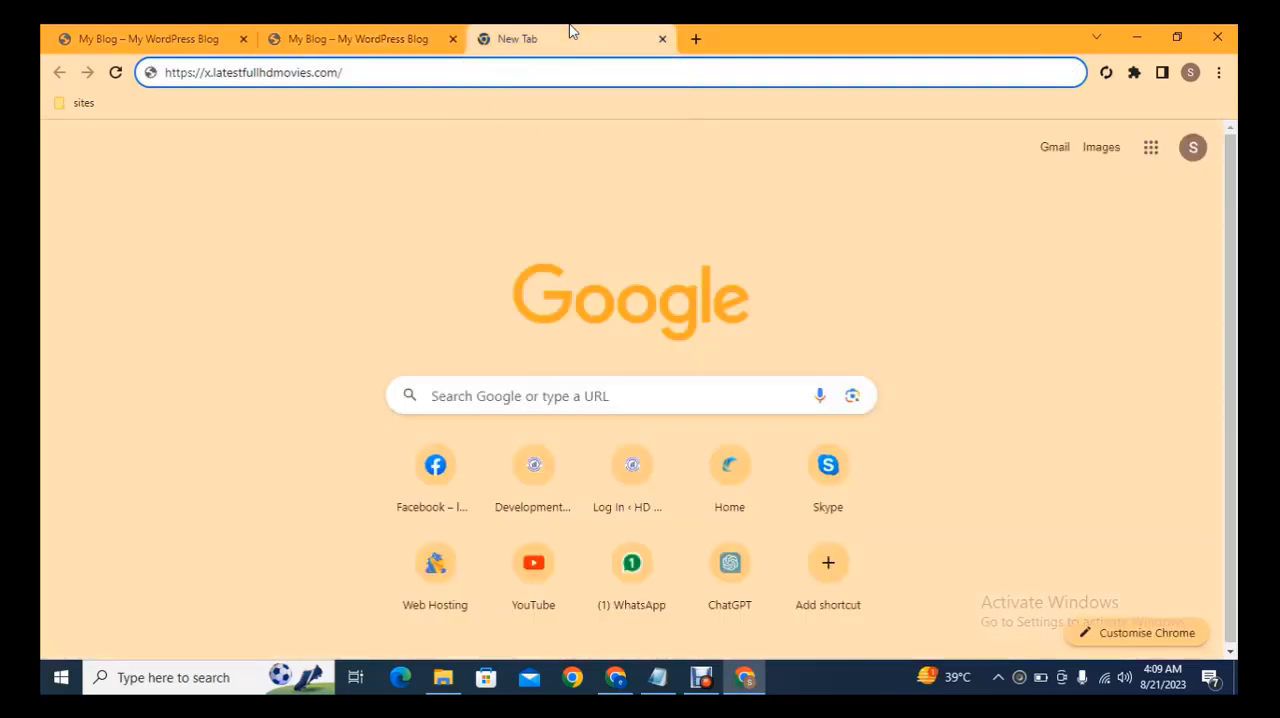
pyautogui.write('wp-admin')
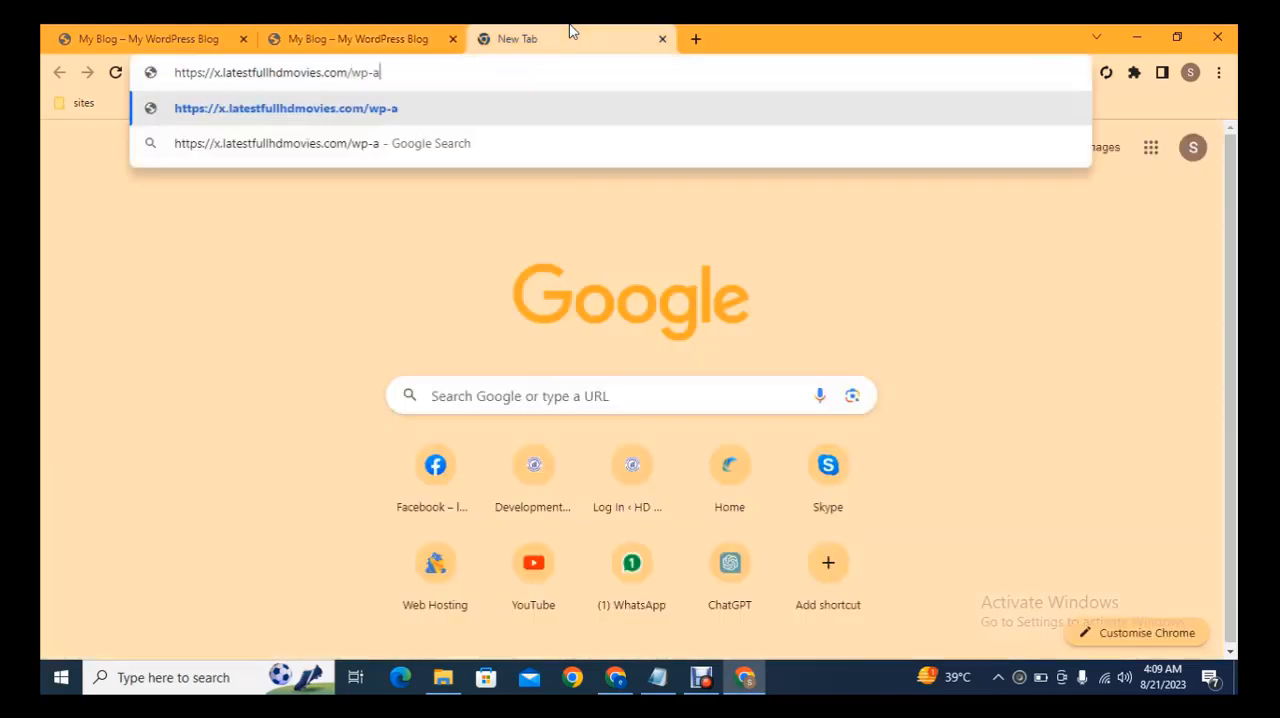
pyautogui.press('Return')
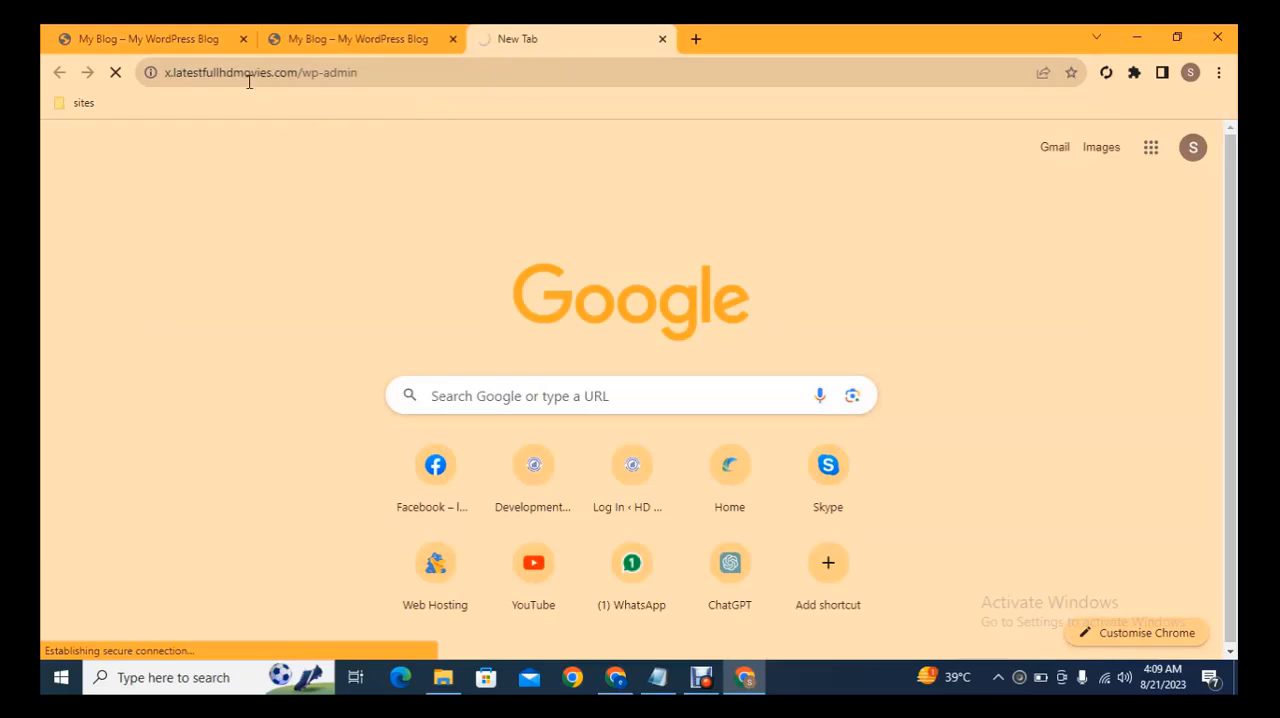
# Log in to the WordPress site with the username admin and the account password.
pyautogui.write('a')
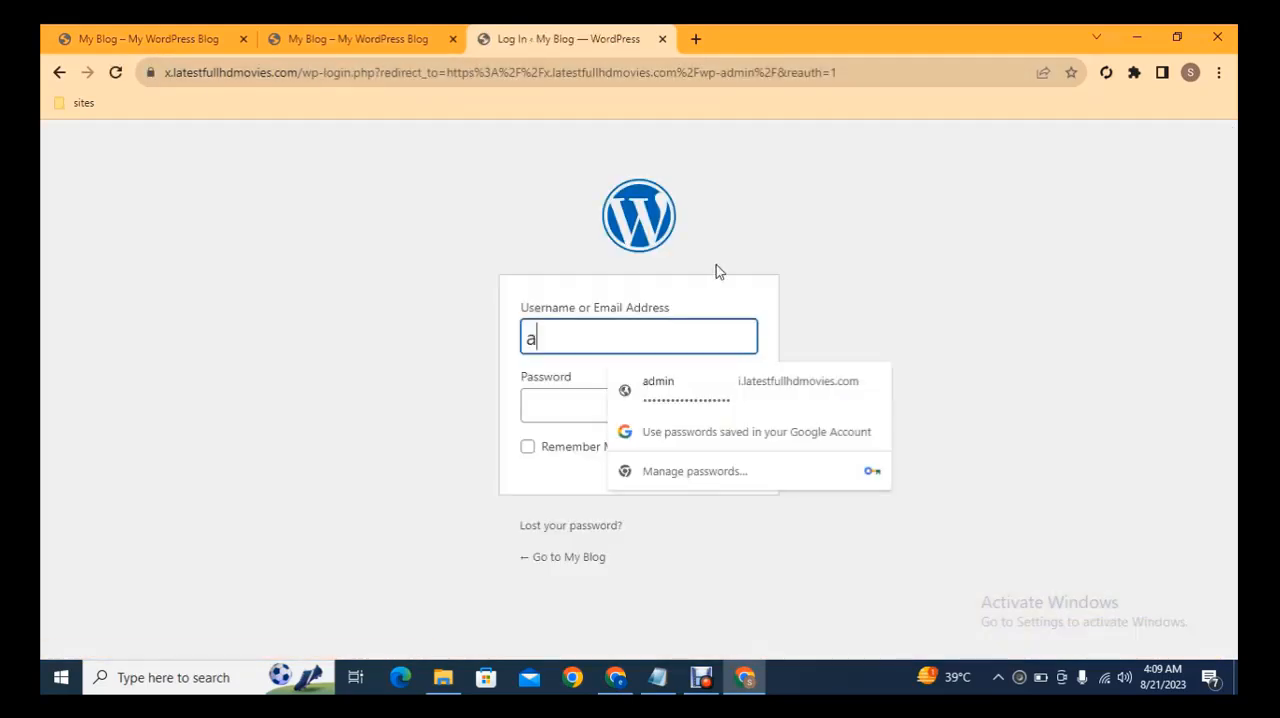
pyautogui.write('dmin')
pyautogui.press('Tab')
pyautogui.click(663, 348)
pyautogui.click(680, 392)
pyautogui.click(728, 456)
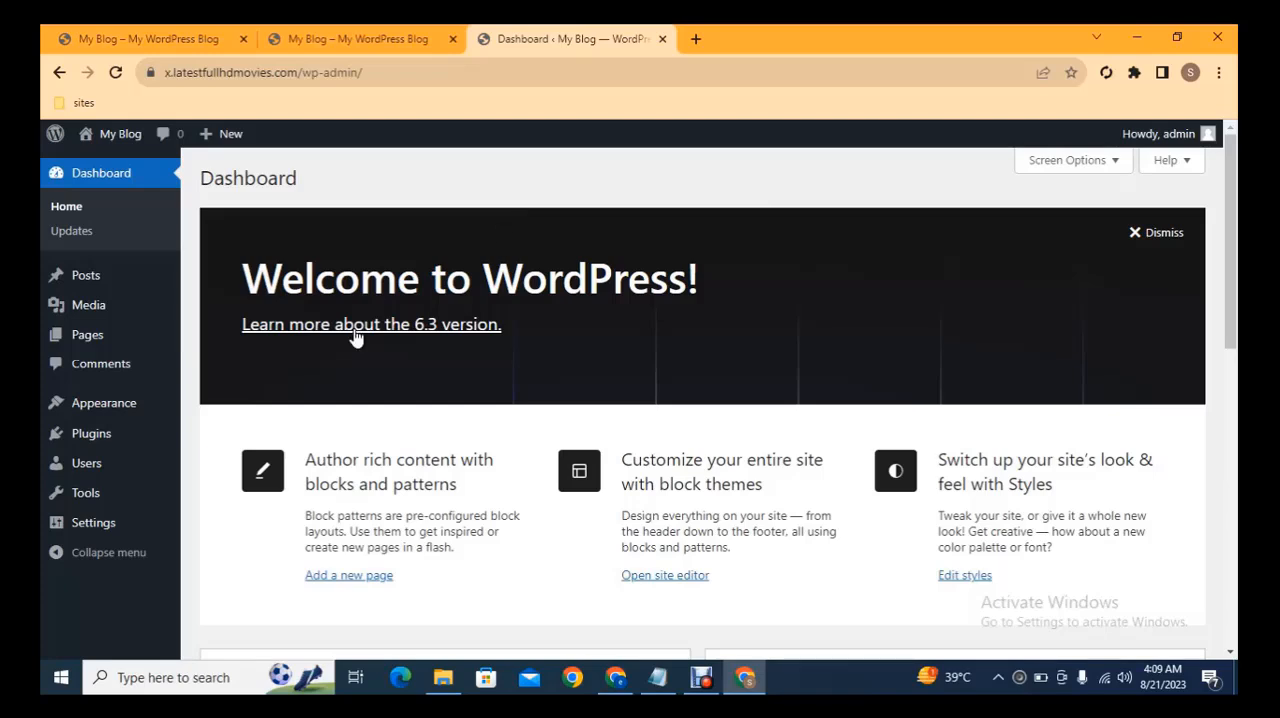
# Open the installed themes page of the WordPress site in a new tab and switch to it.
pyautogui.moveTo(120, 408)
pyautogui.middleClick(211, 407)
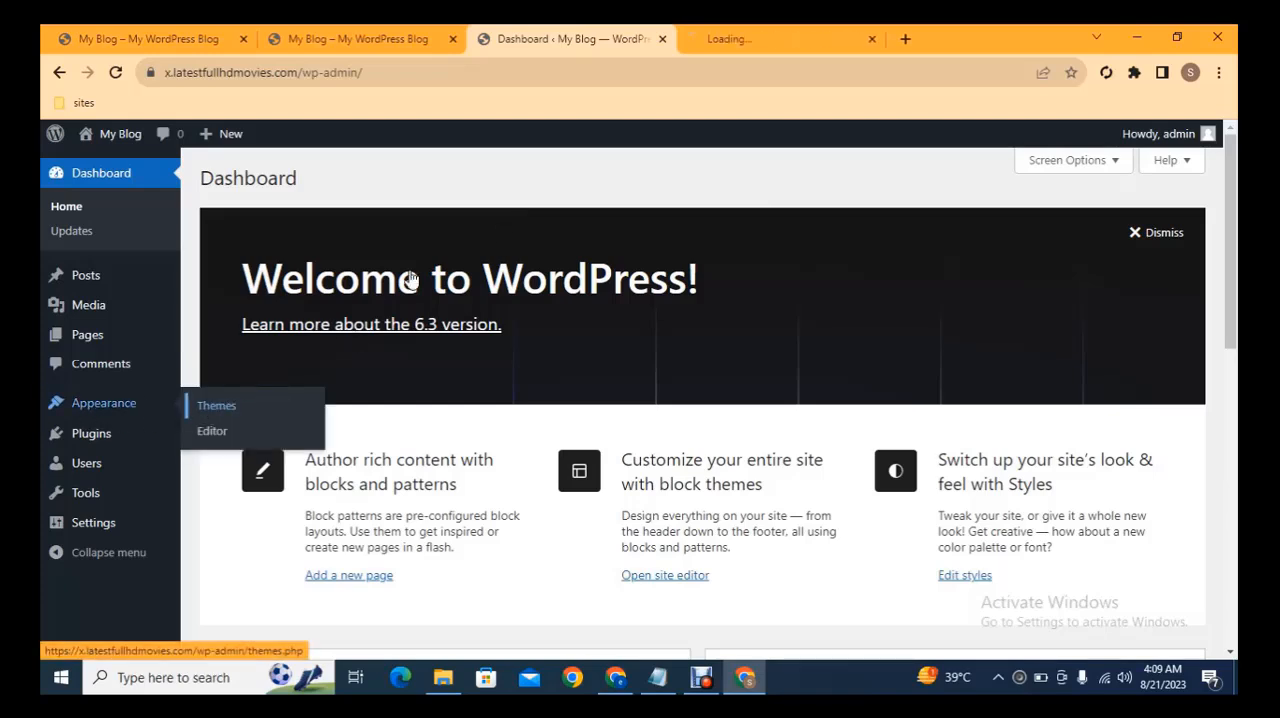
pyautogui.click(715, 48)
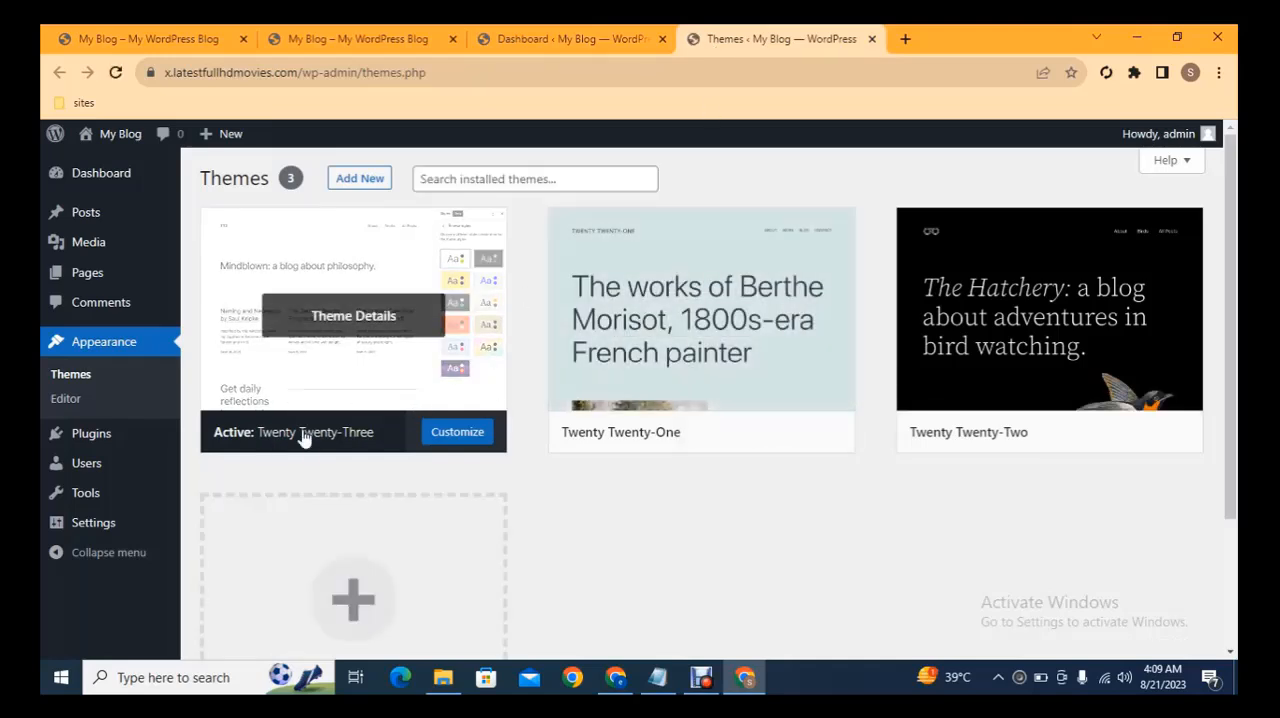
# Open the Add Themes page in a new tab and show the theme upload form and the popular themes.
pyautogui.middleClick(362, 181)
pyautogui.click(866, 38)
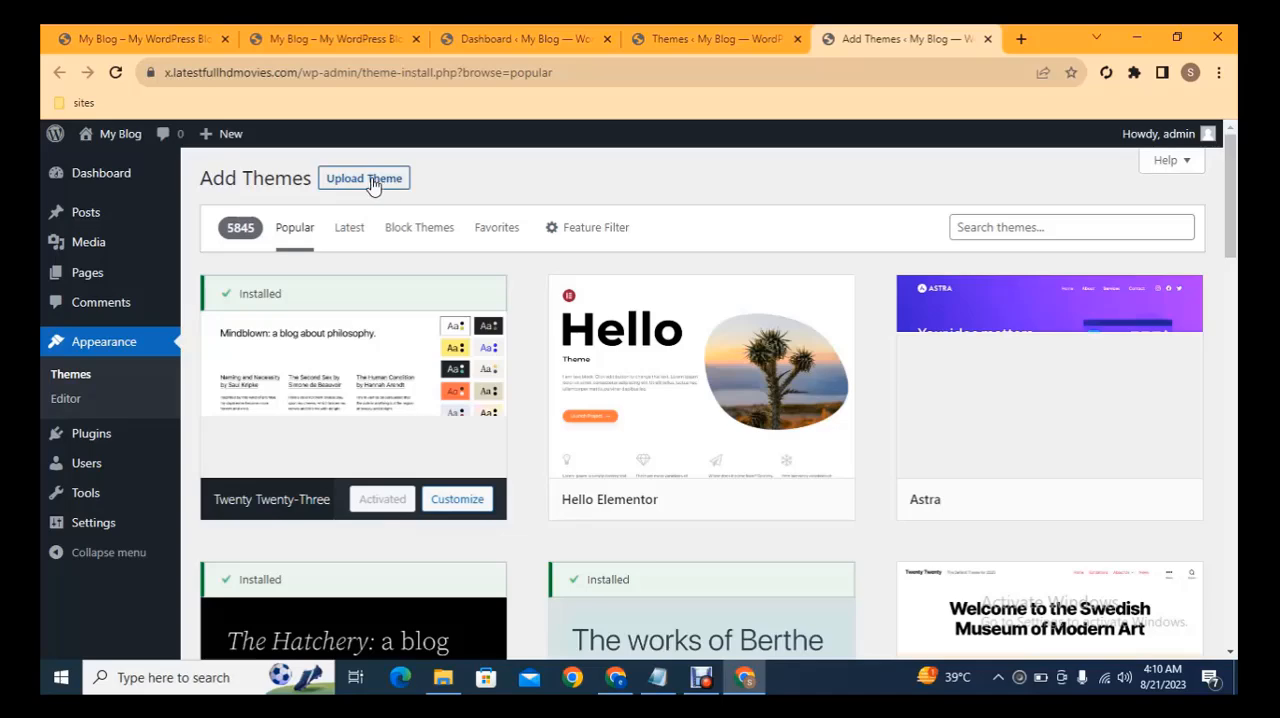
pyautogui.click(372, 184)
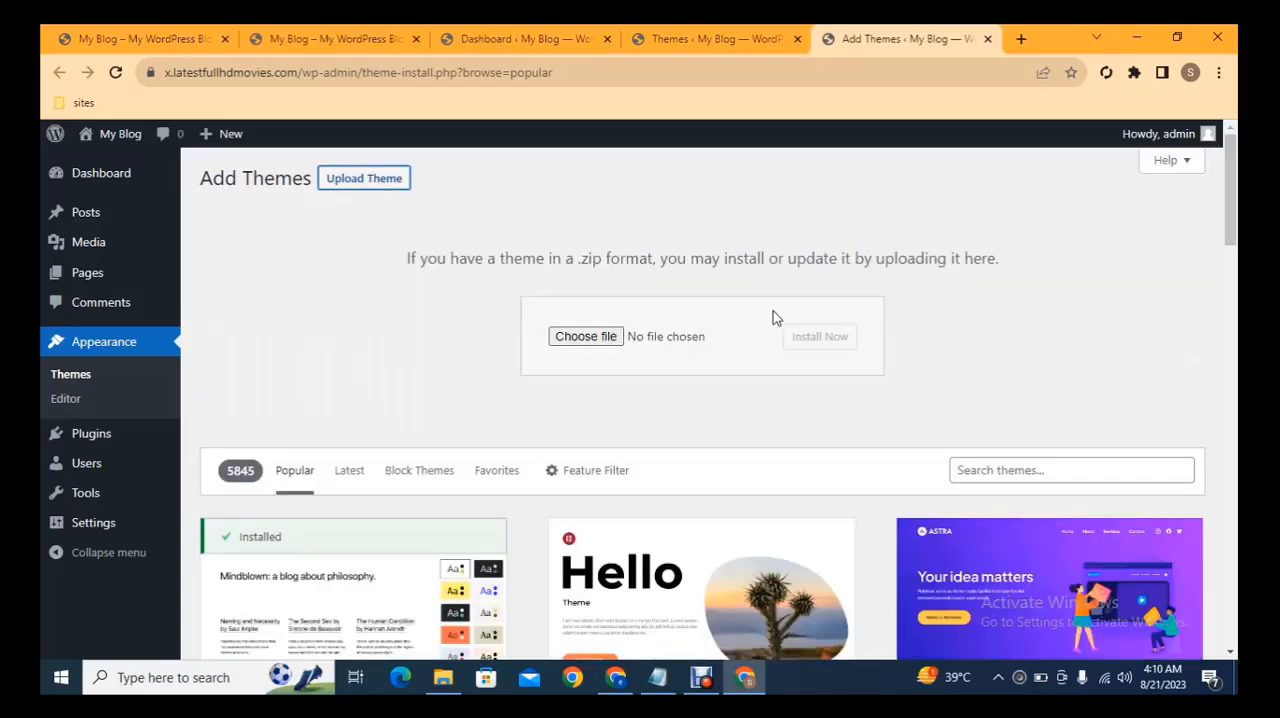
pyautogui.scroll(-3, 1013, 390)
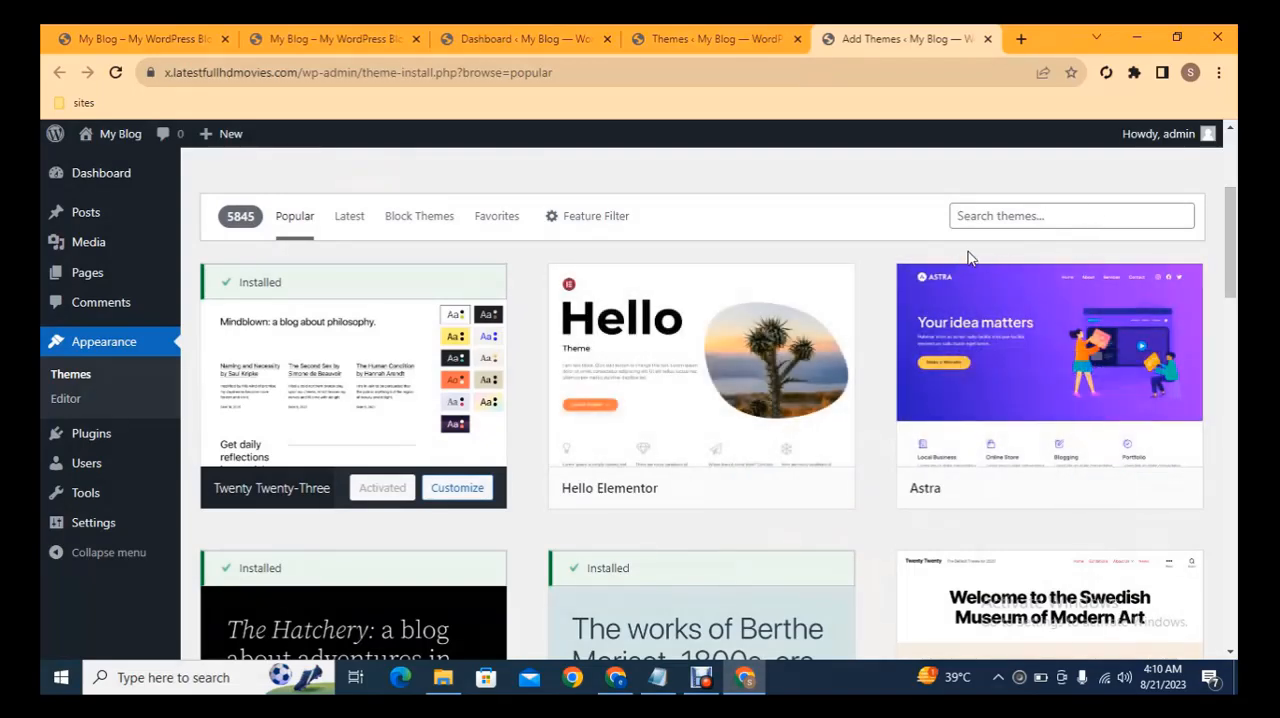
# Install the Astra theme from the popular themes and activate it on the site.
pyautogui.moveTo(1230, 242); pyautogui.dragTo(1230, 240)
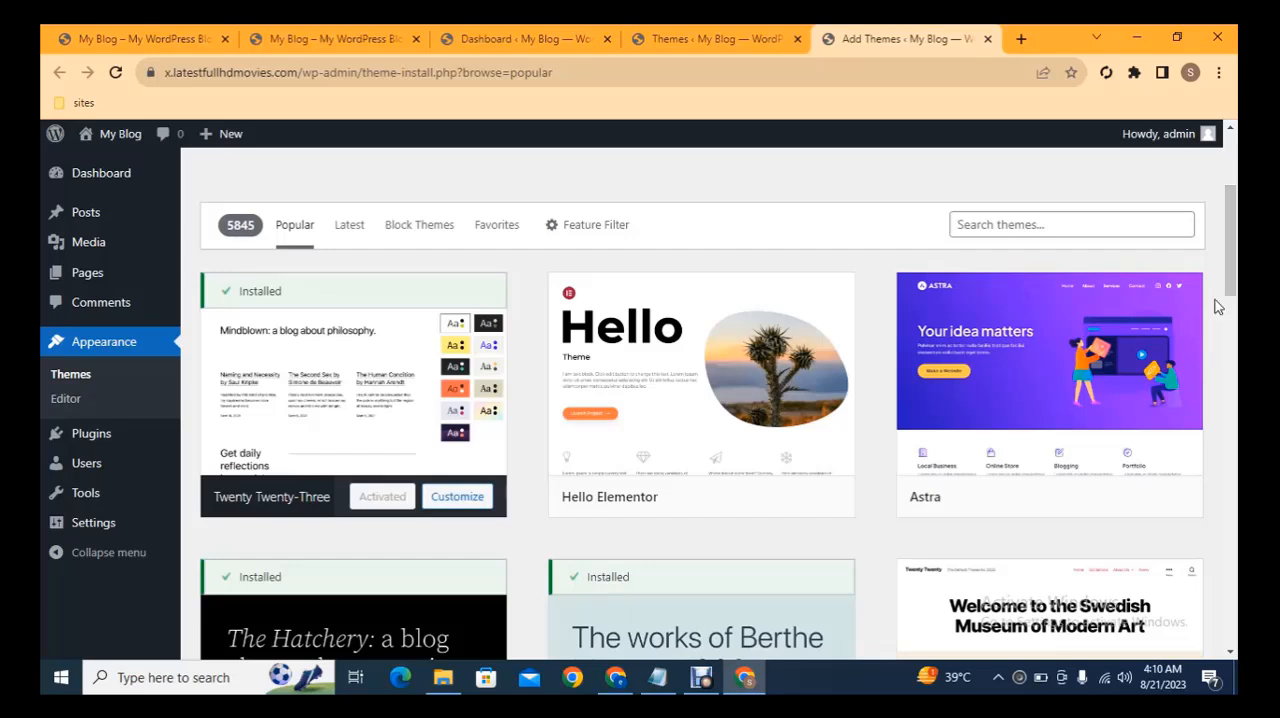
pyautogui.click(1098, 497)
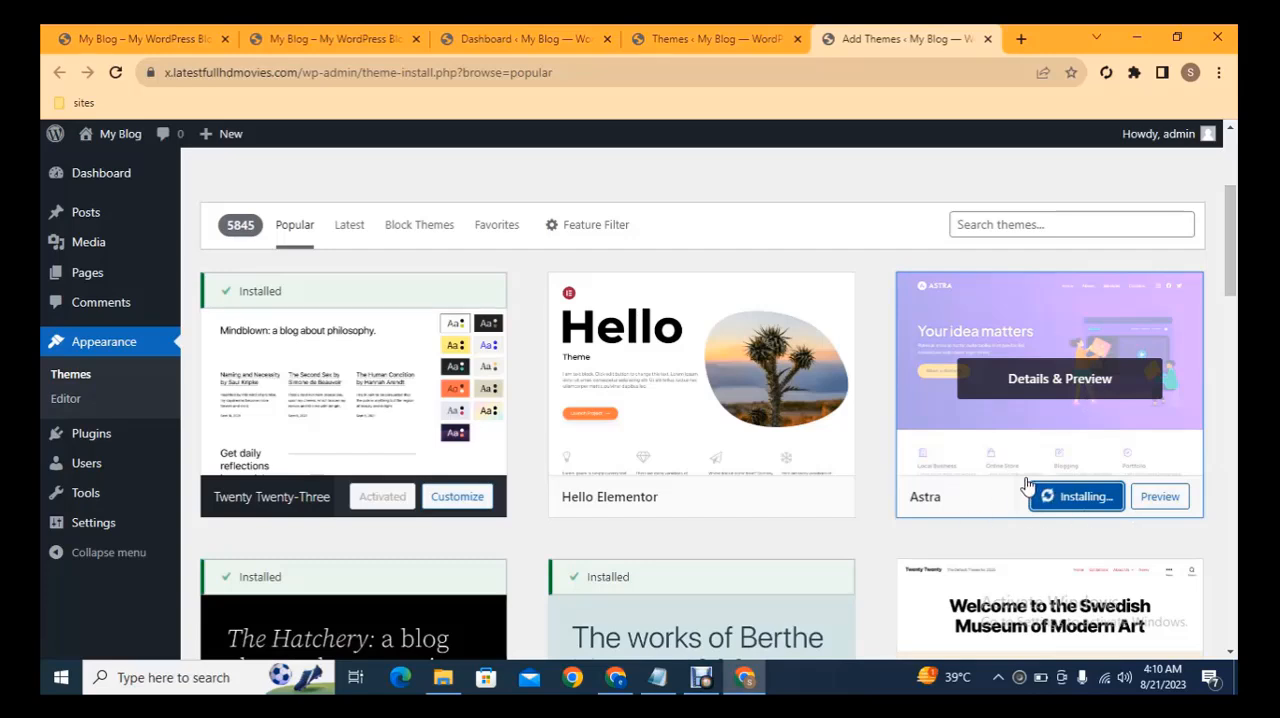
pyautogui.click(1068, 496)
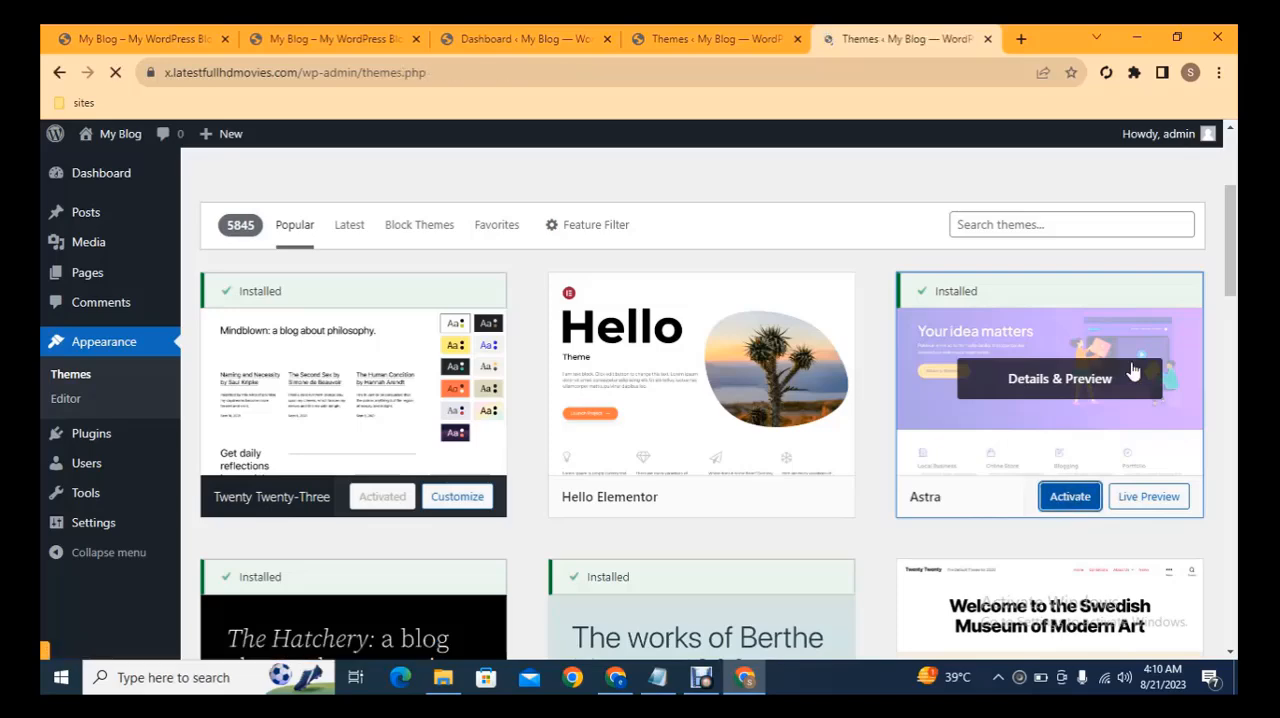
pyautogui.scroll(-2, 113, 490)
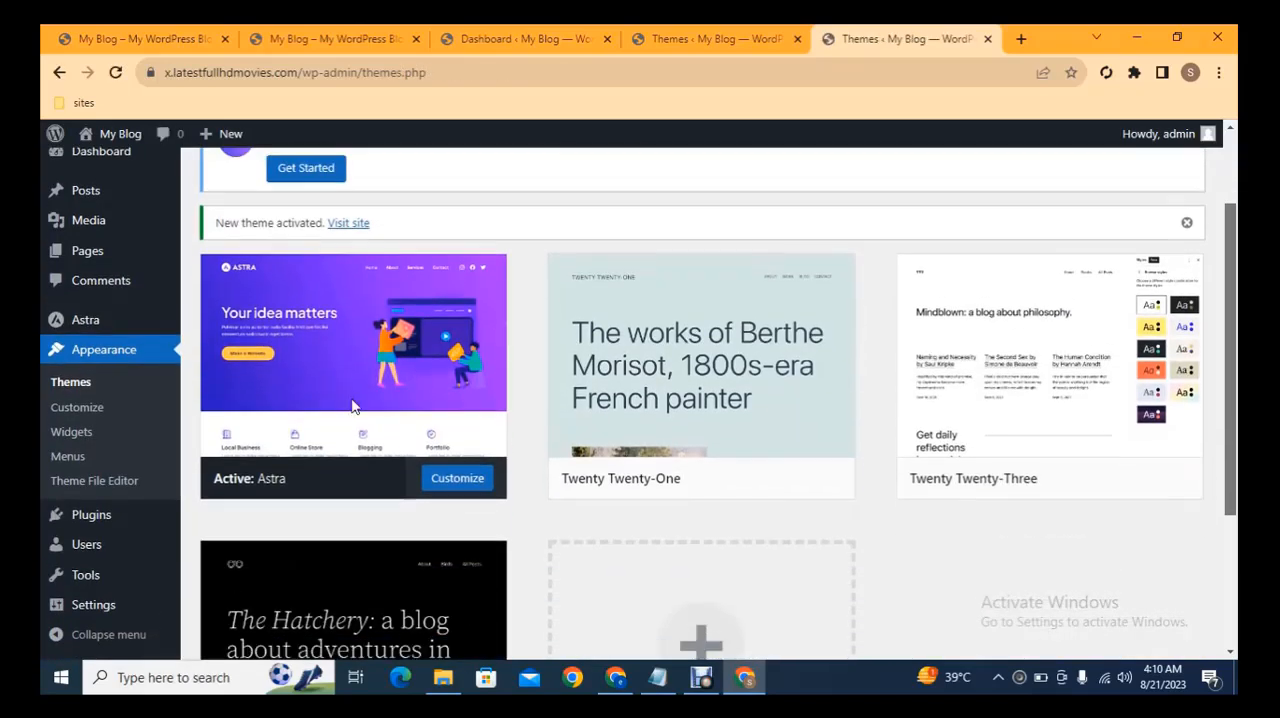
# Open the Add Plugins page in a new tab and install the Classic Editor and Classic Widgets plugins.
pyautogui.moveTo(100, 525)
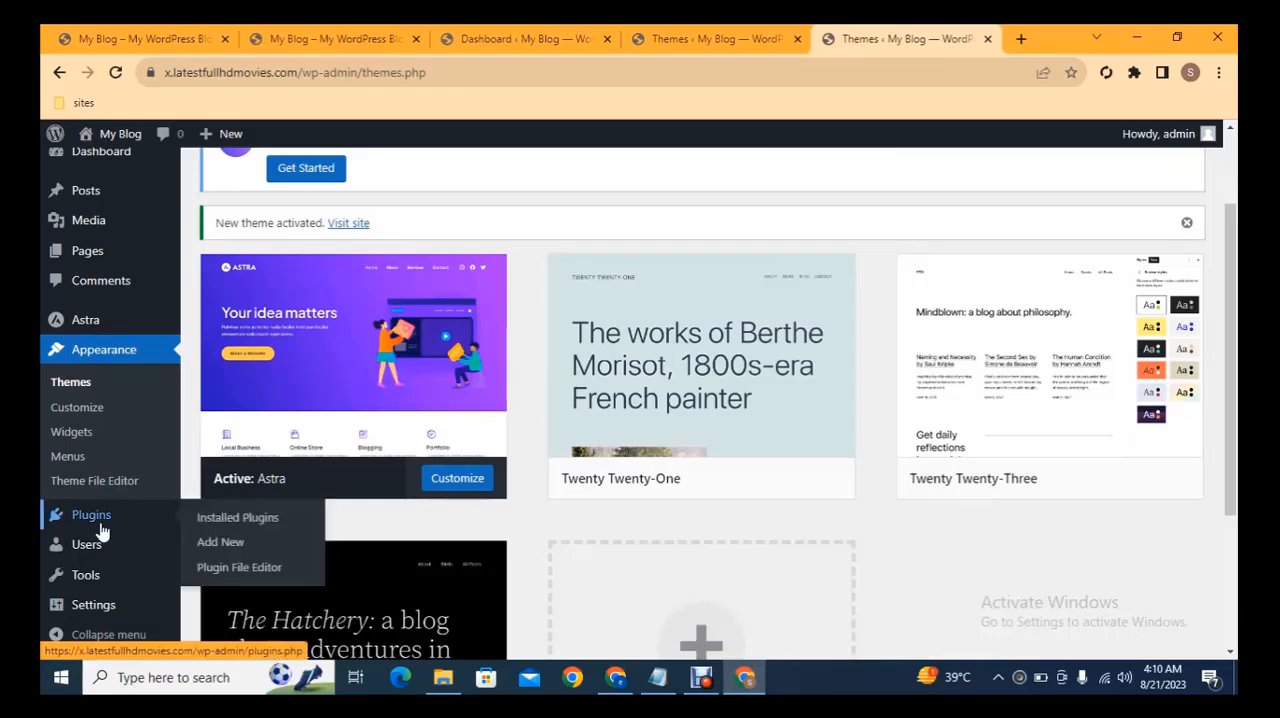
pyautogui.middleClick(220, 542)
pyautogui.click(905, 38)
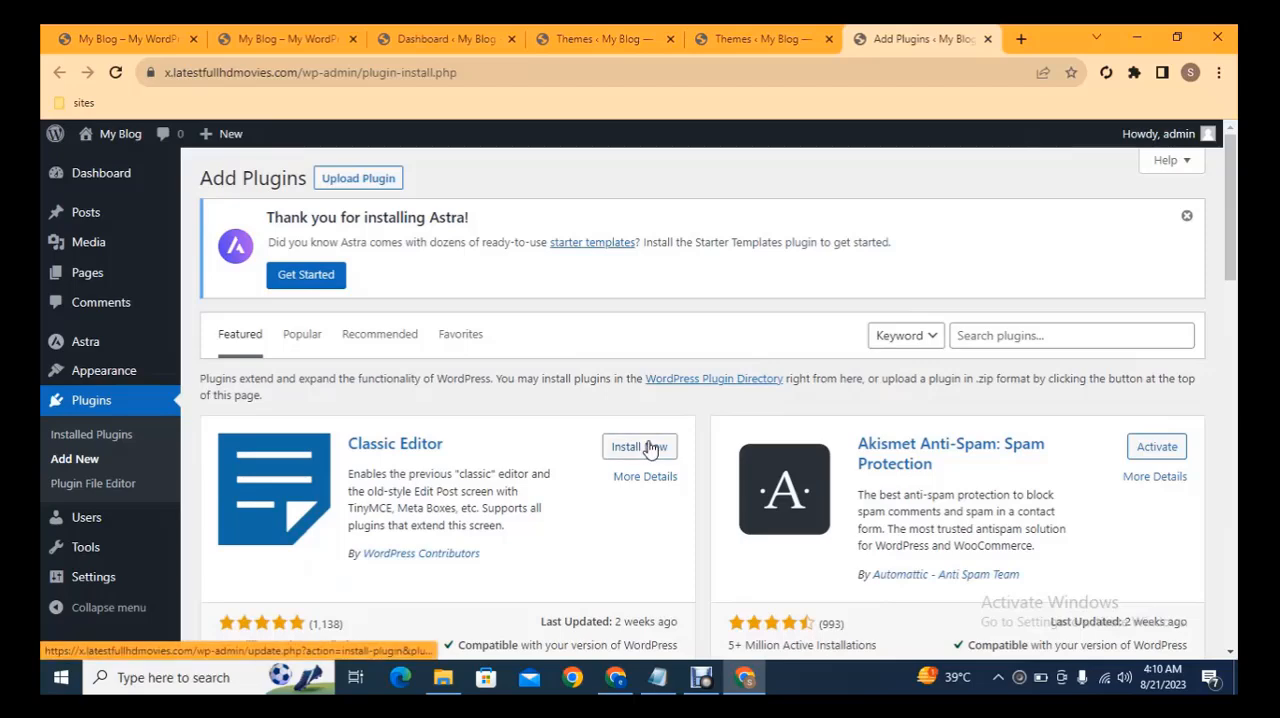
pyautogui.scroll(-2, 1237, 220)
pyautogui.click(640, 286)
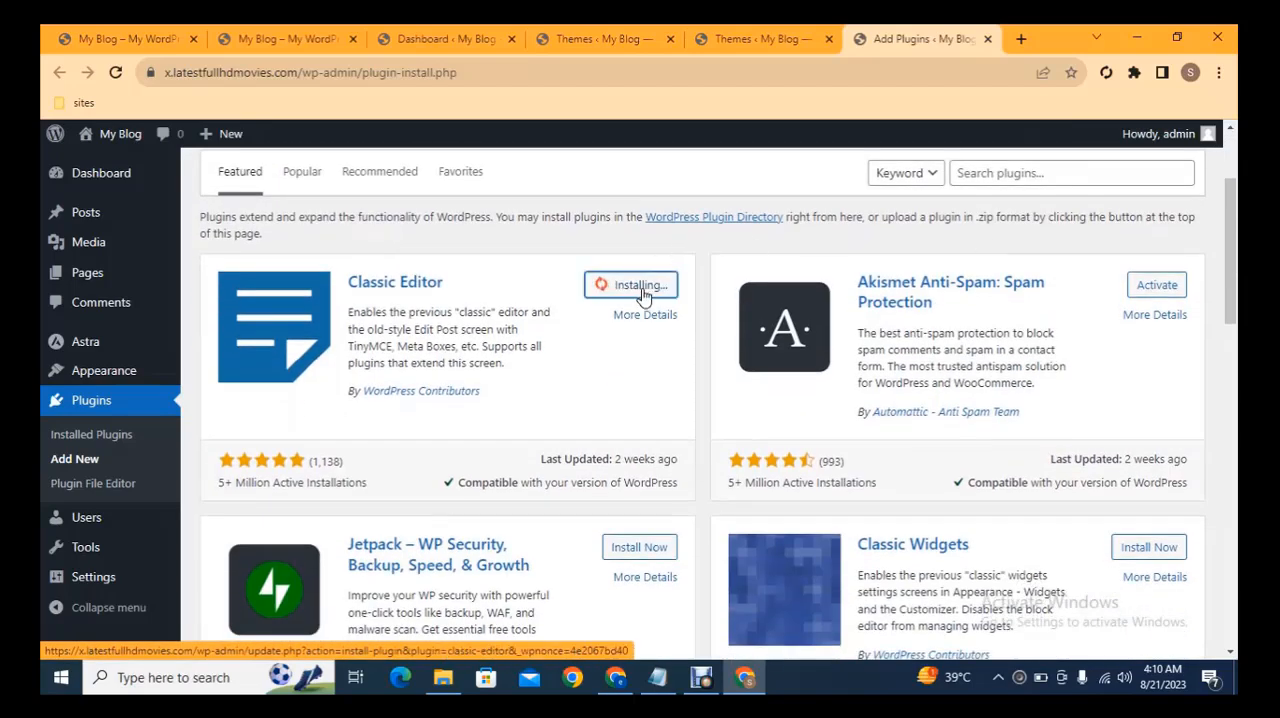
pyautogui.click(1147, 547)
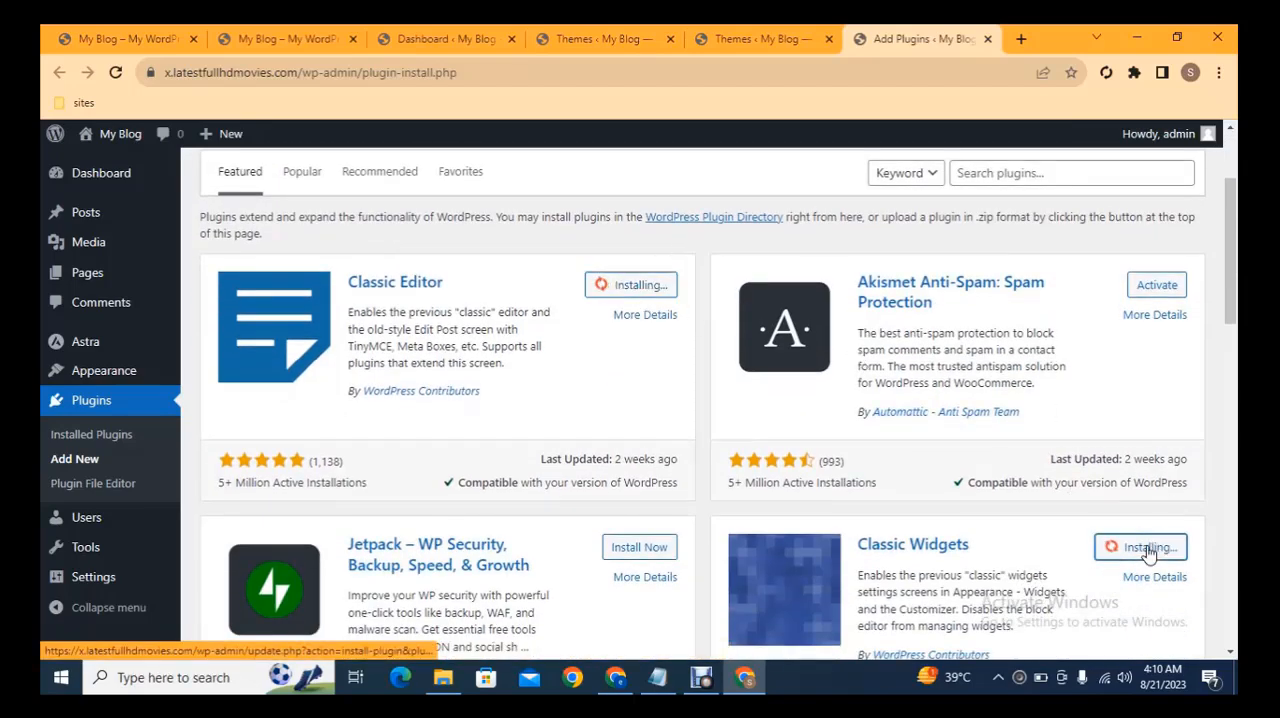
# Open two more Add Plugins tabs, then search the plugins for "really" and install Really Simple SSL.
pyautogui.middleClick(118, 462)
pyautogui.middleClick(118, 462)
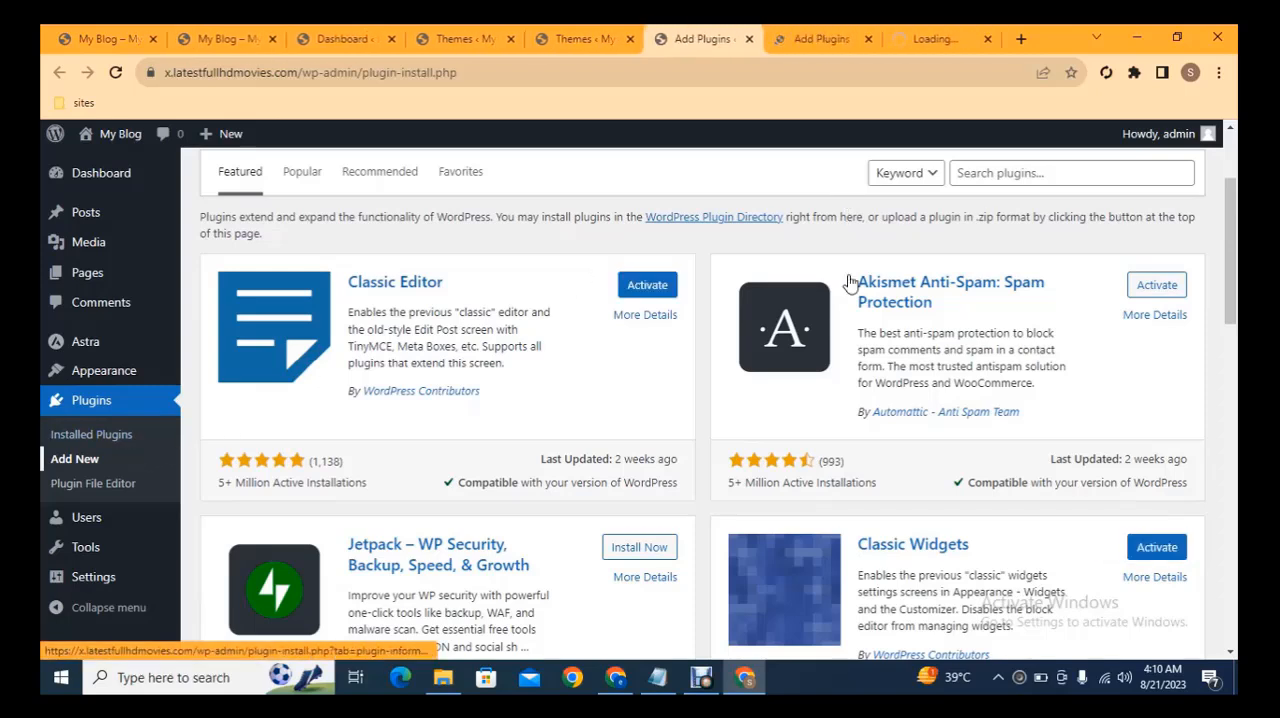
pyautogui.click(1011, 172)
pyautogui.write('really')
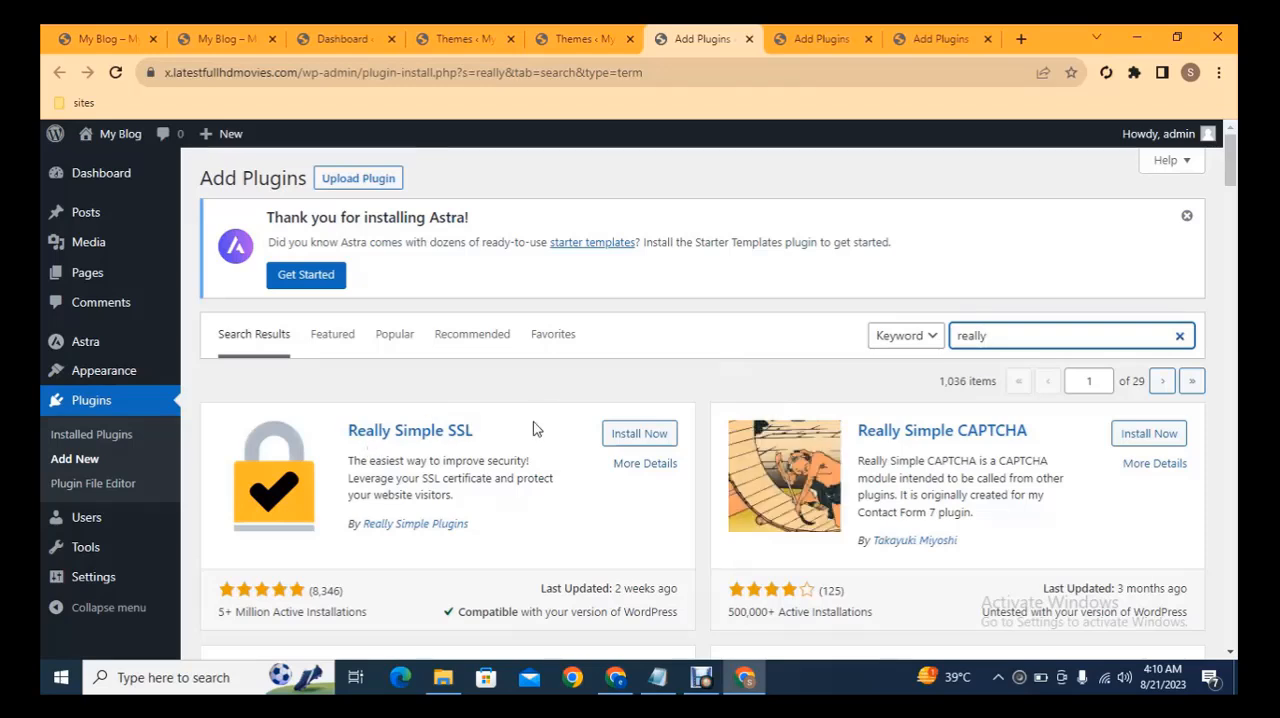
pyautogui.click(637, 434)
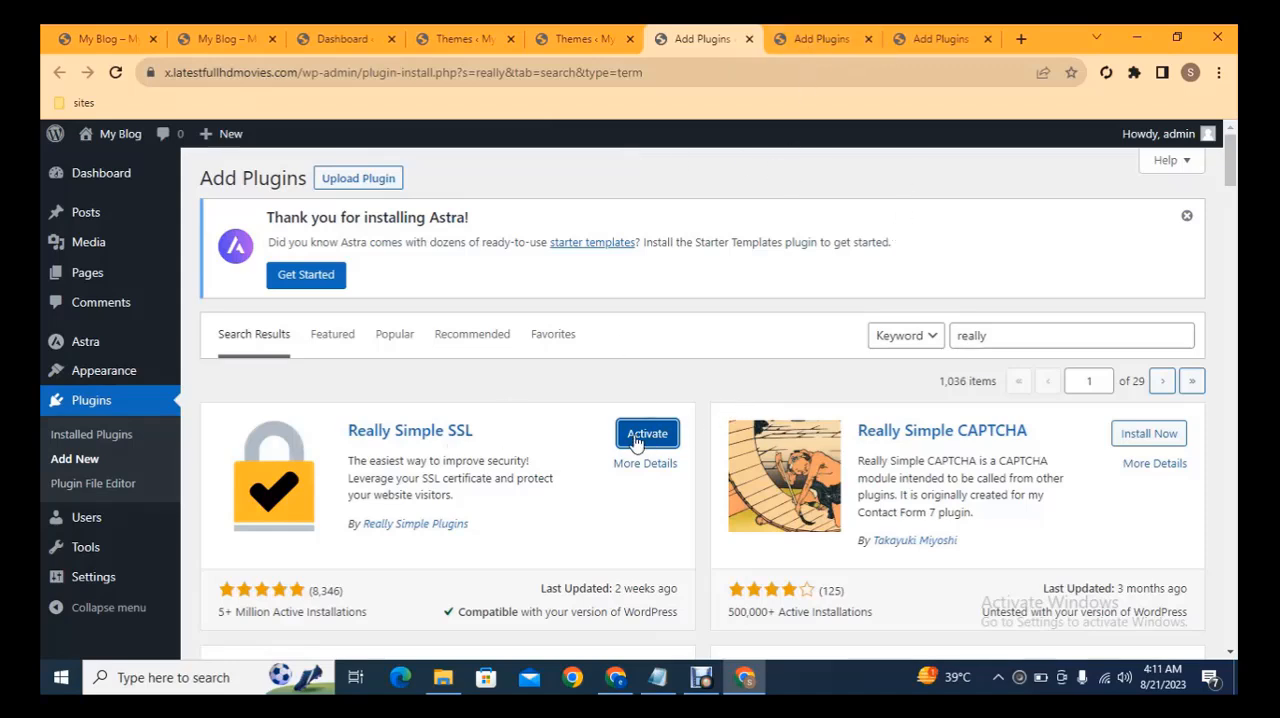
# Show the plugin upload form in the second Add Plugins tab and browse to Local Disk (D:) for the file.
pyautogui.click(850, 38)
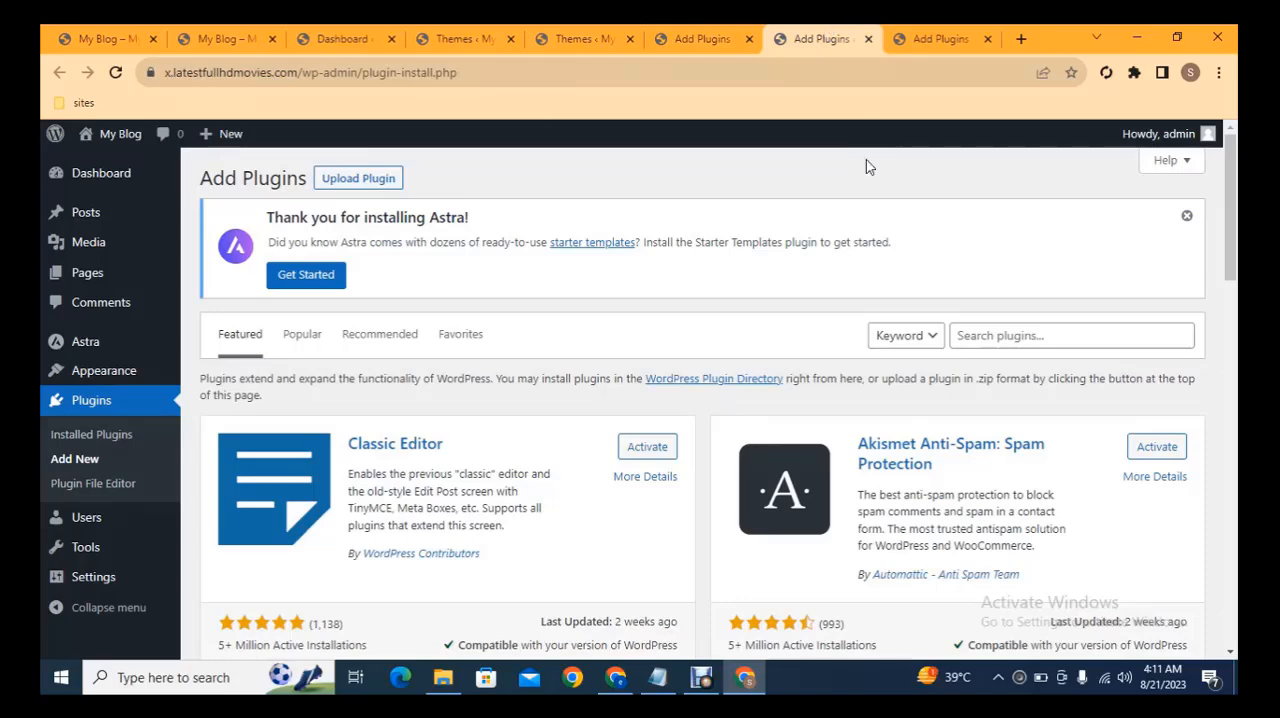
pyautogui.click(390, 177)
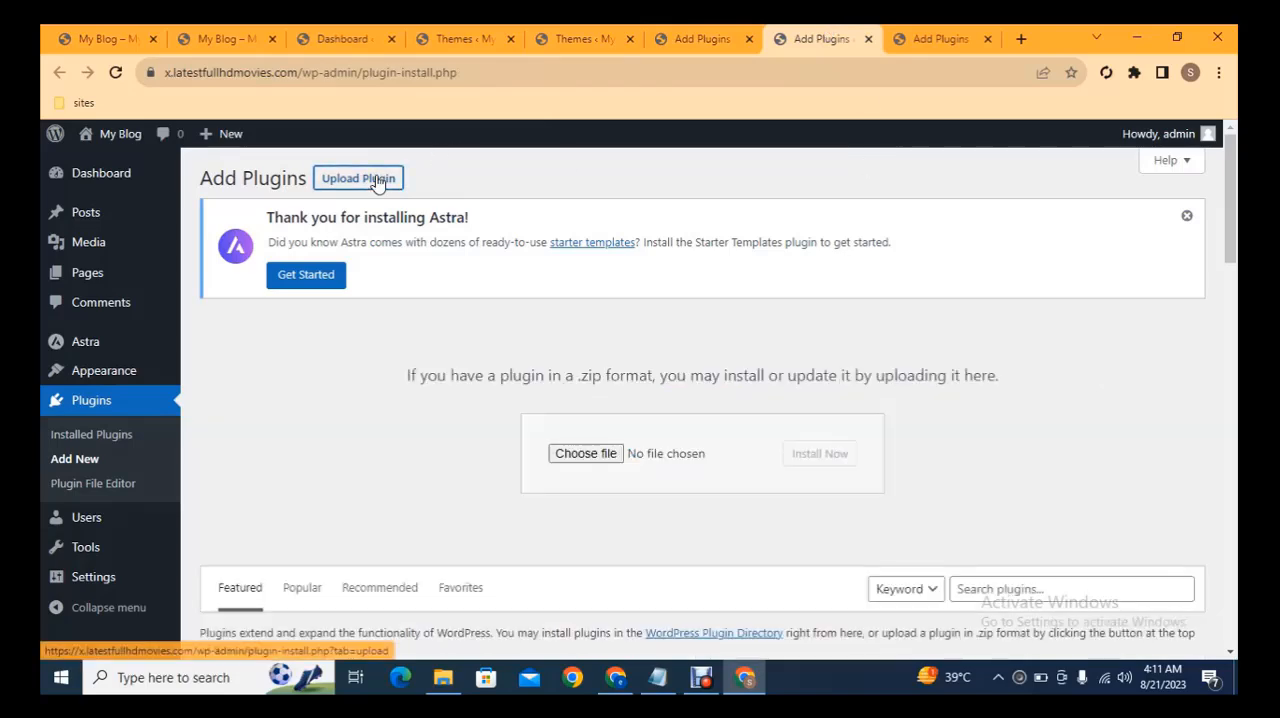
pyautogui.click(585, 454)
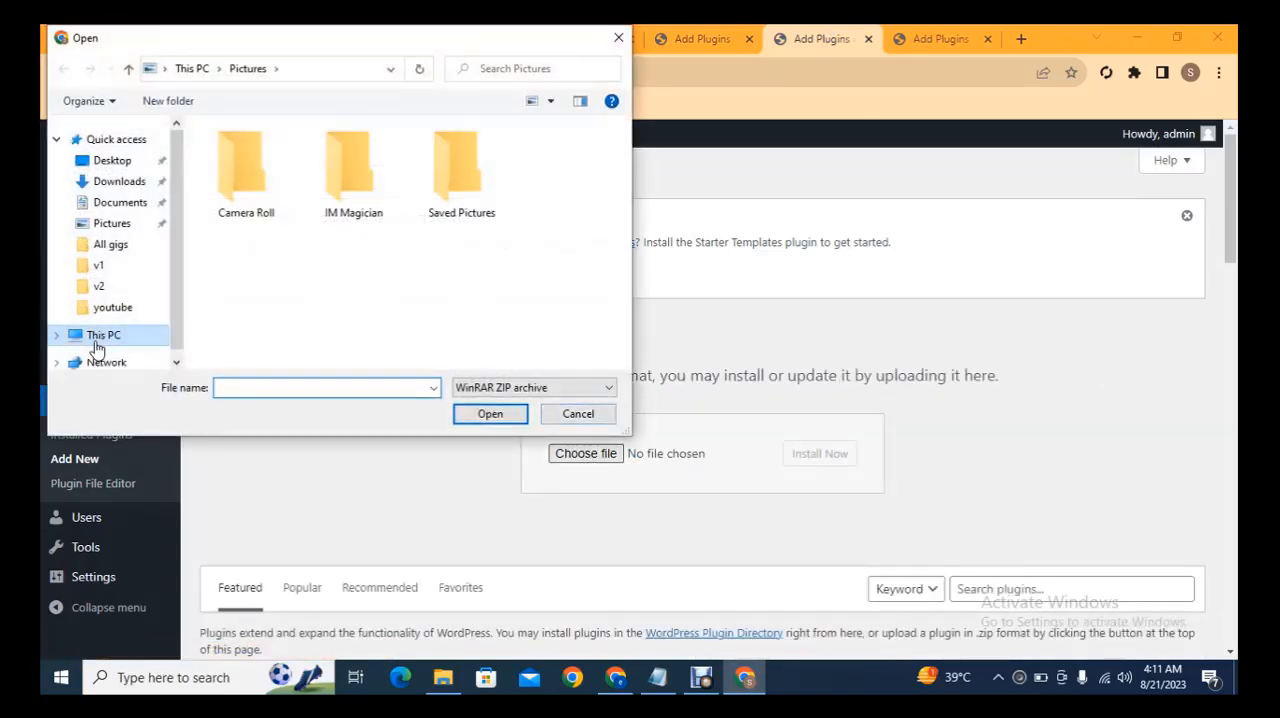
pyautogui.click(90, 338)
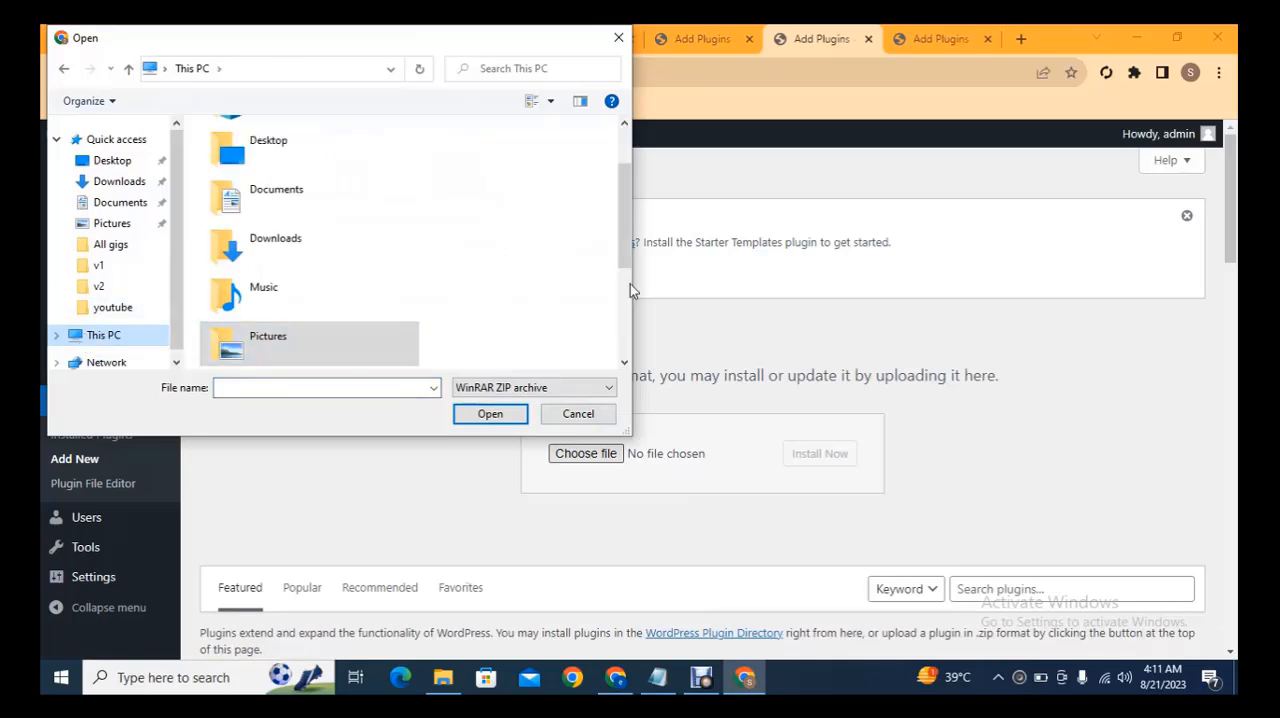
pyautogui.scroll(-3, 626, 290)
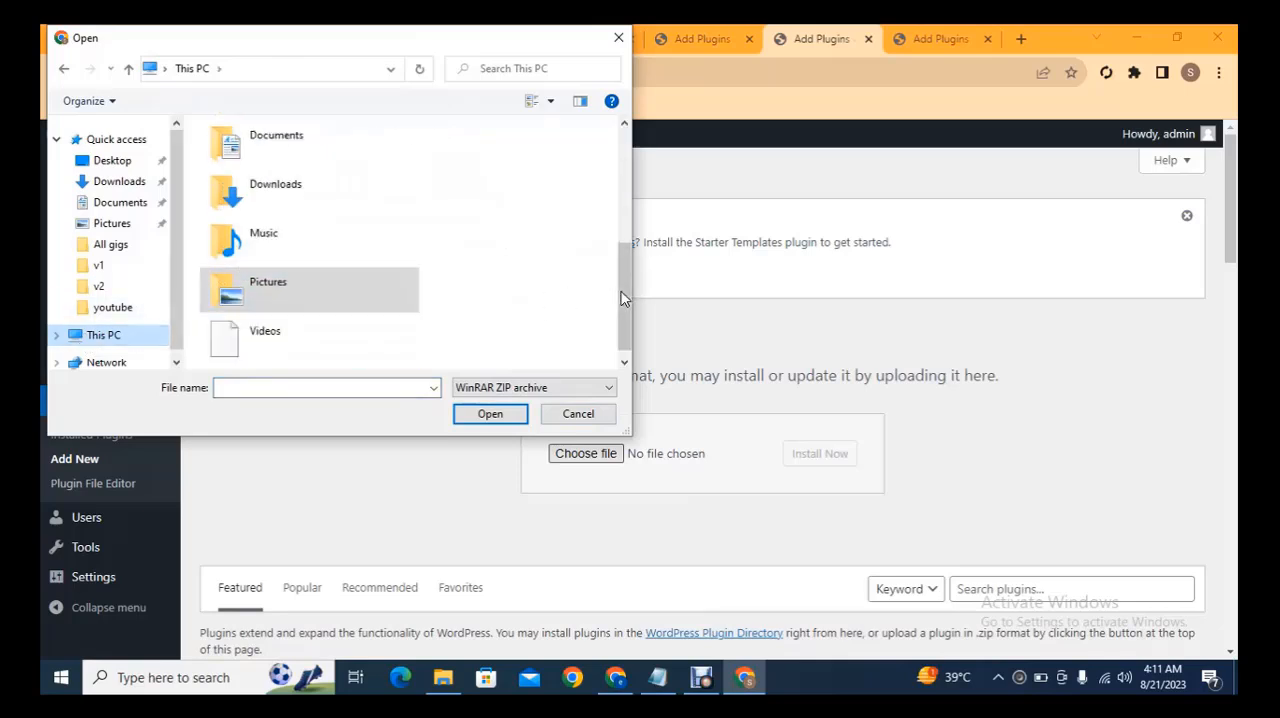
pyautogui.doubleClick(337, 315)
pyautogui.click(280, 302)
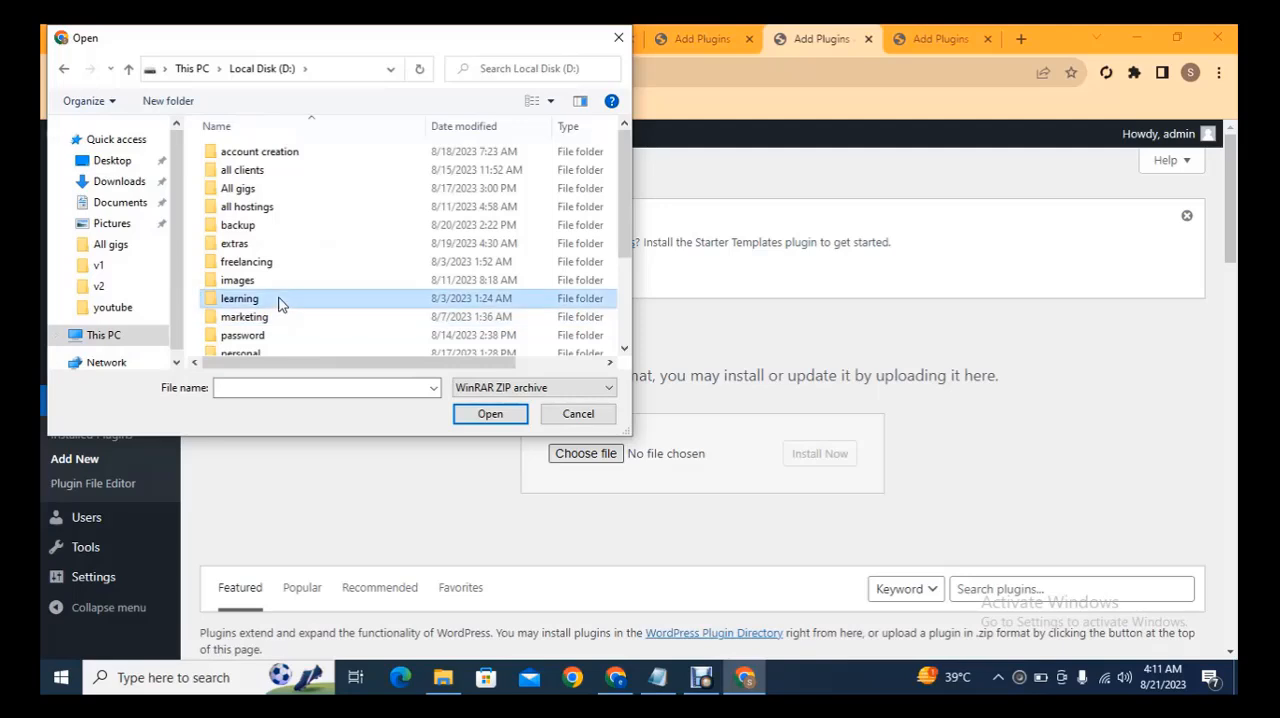
# Choose astra-addon_v4.1.7.zip from the resources folder and install it as a plugin.
pyautogui.press('r')
pyautogui.press('Return')
pyautogui.press('Down')
pyautogui.press('Down')
pyautogui.press('Down')
pyautogui.press('Down')
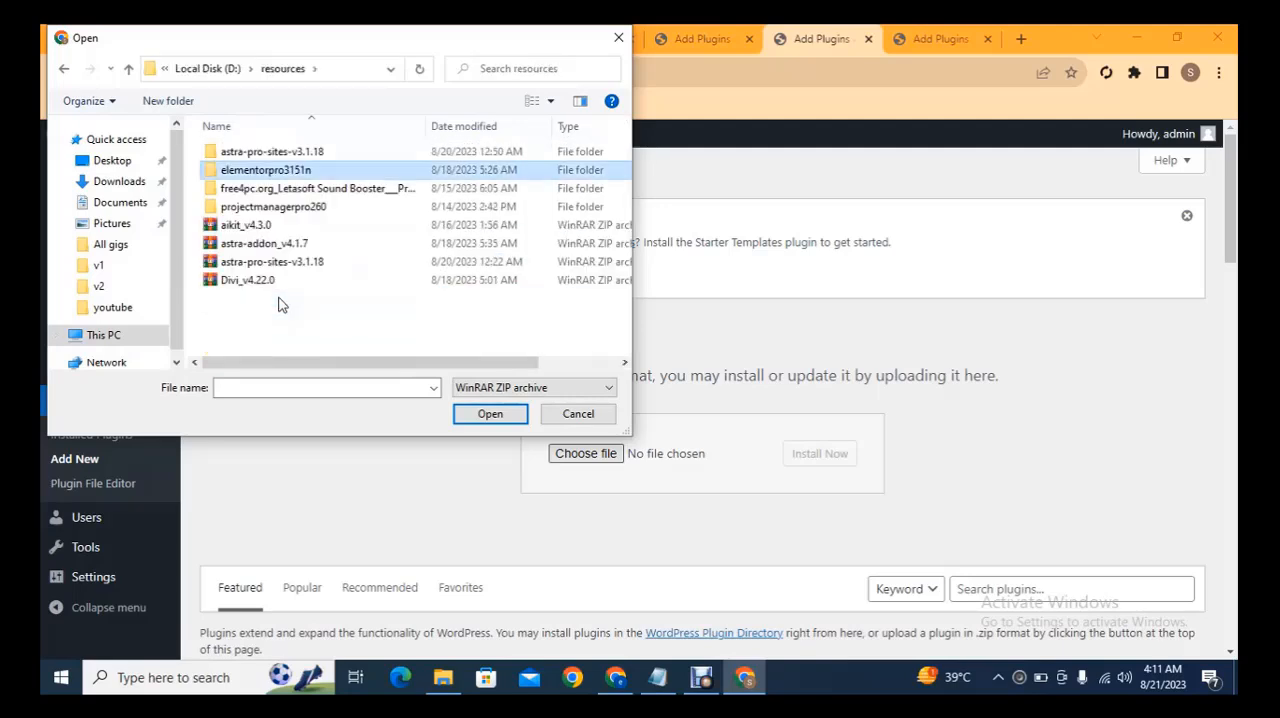
pyautogui.press('Down')
pyautogui.doubleClick(281, 245)
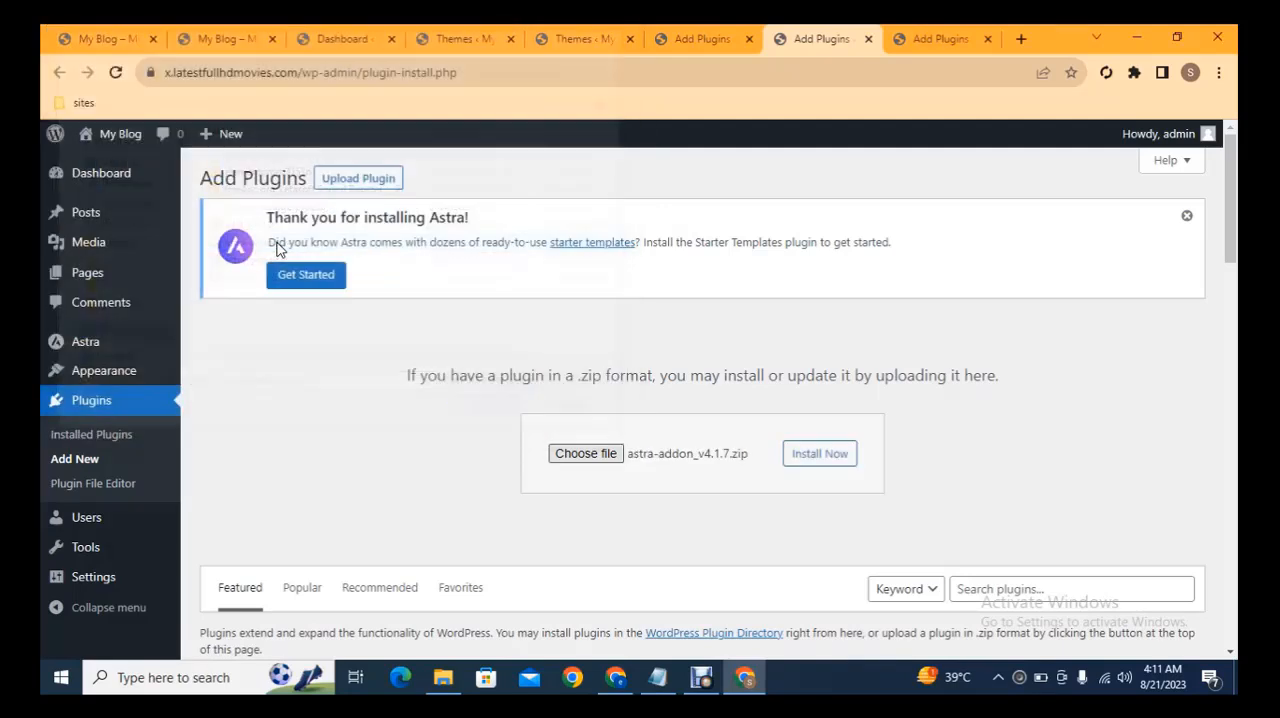
pyautogui.click(803, 466)
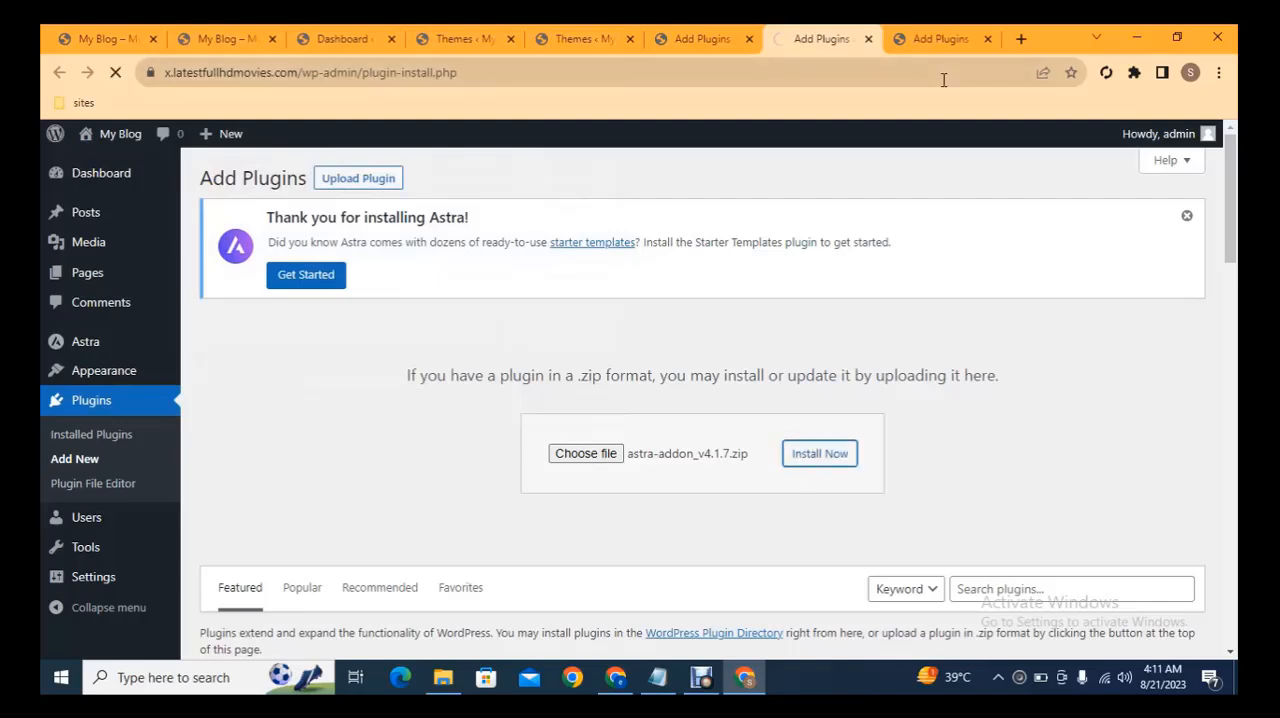
# Upload astra-pro-sites-v3.1.18.zip from the resources folder in the third Add Plugins tab and install it.
pyautogui.click(371, 178)
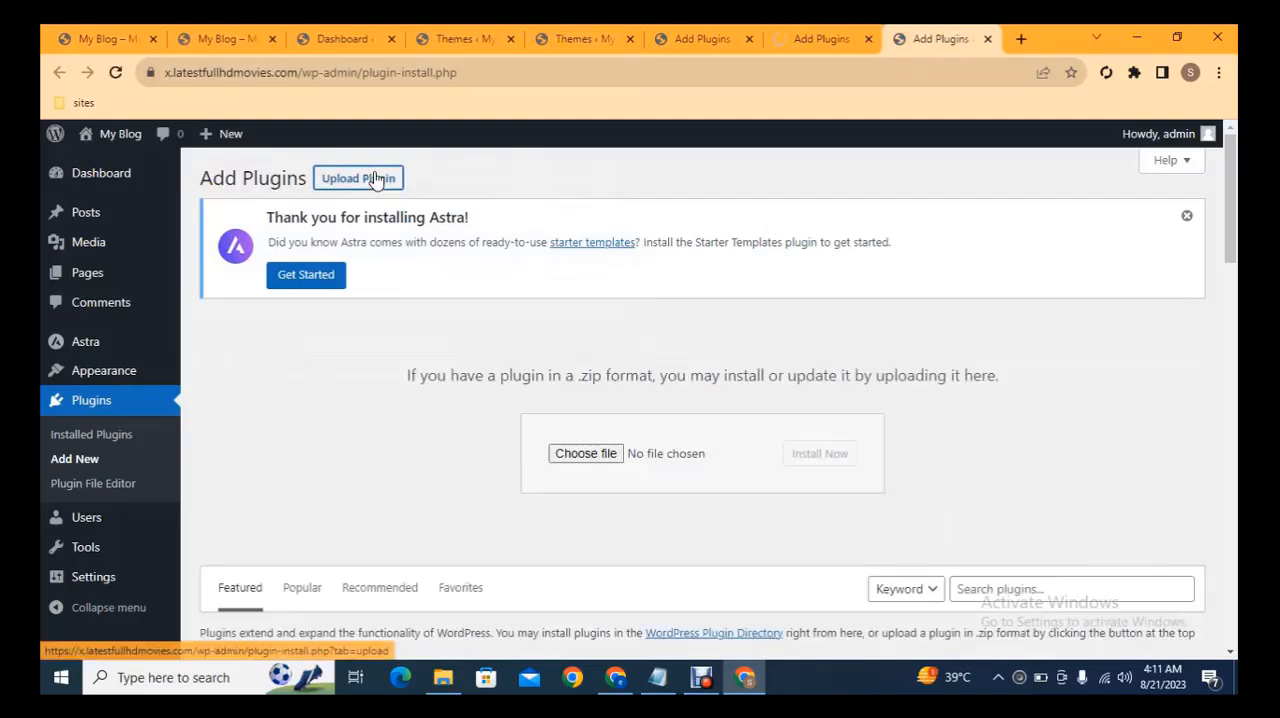
pyautogui.click(584, 454)
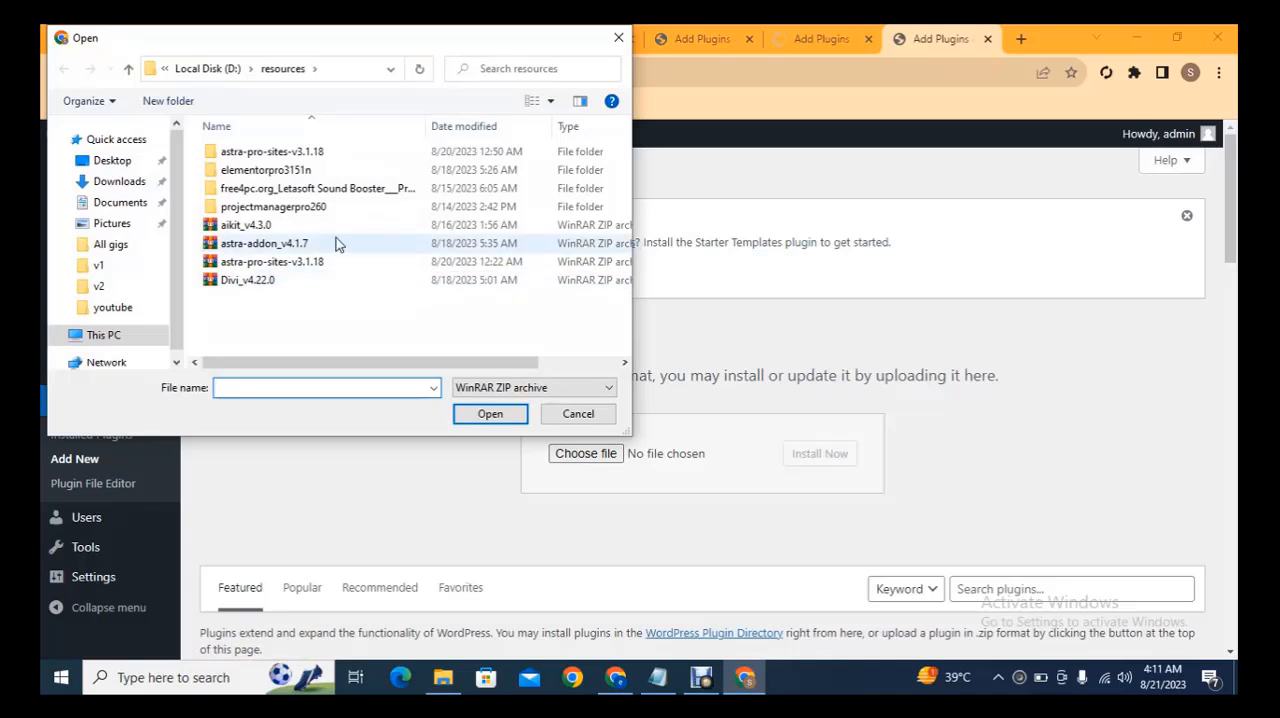
pyautogui.doubleClick(285, 261)
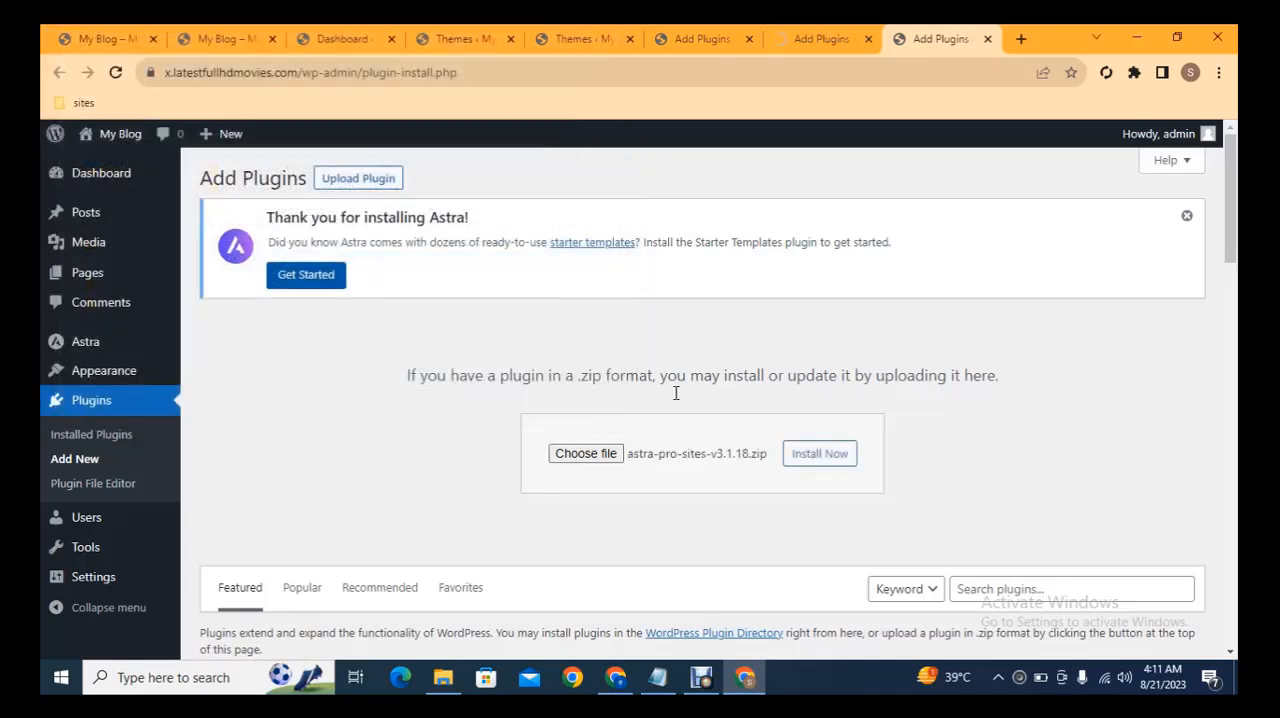
pyautogui.click(840, 458)
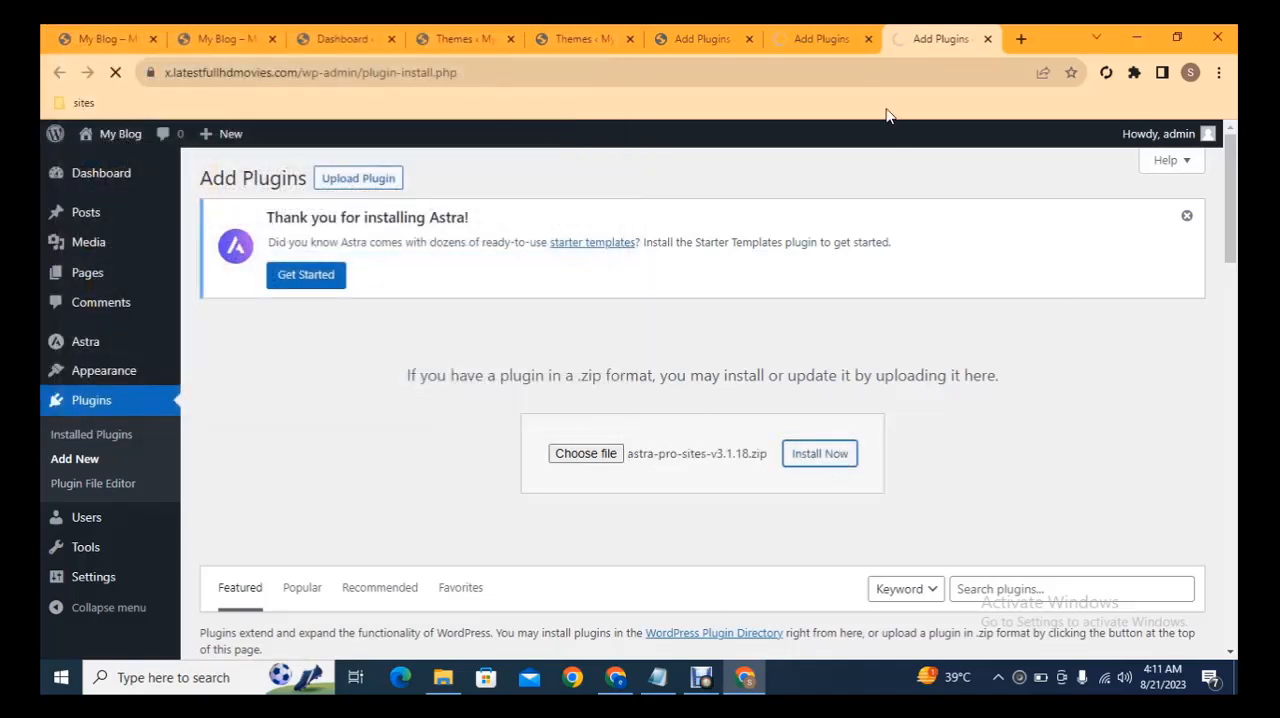
# In the first Add Plugins tab, upload elementor-pro.zip from the nested elementorpro3151n folders and install it.
pyautogui.click(670, 32)
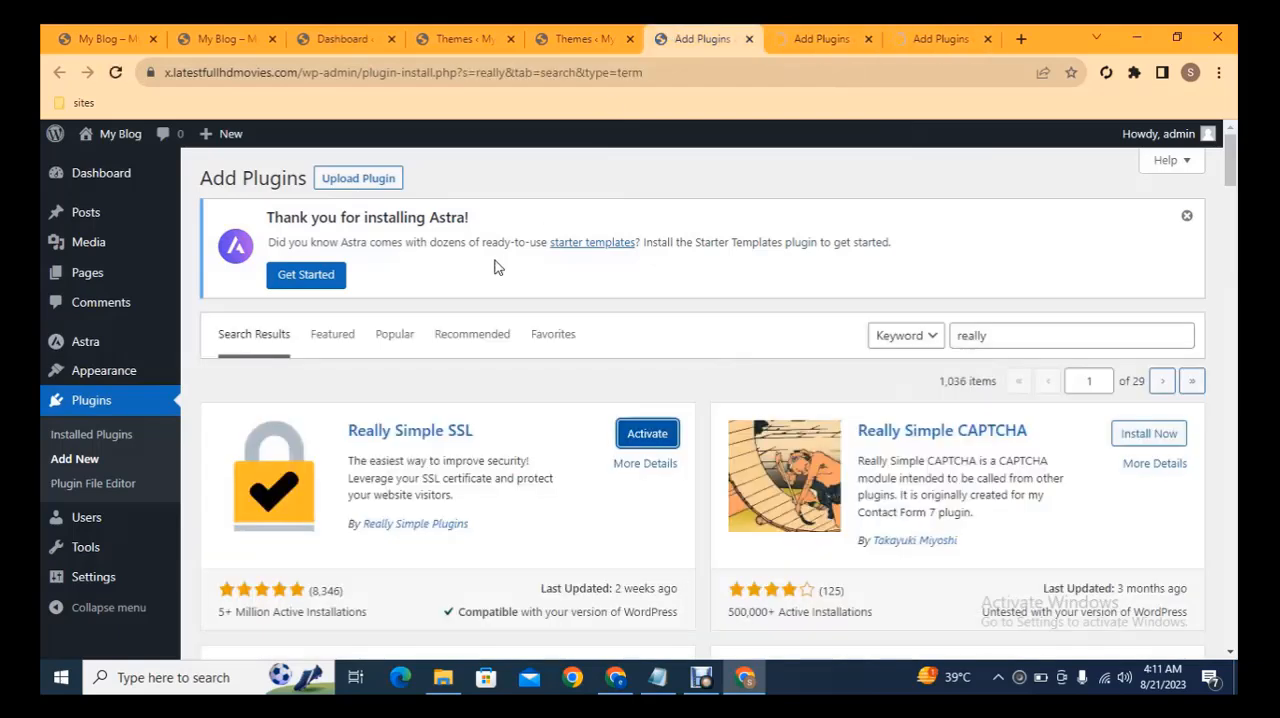
pyautogui.click(360, 178)
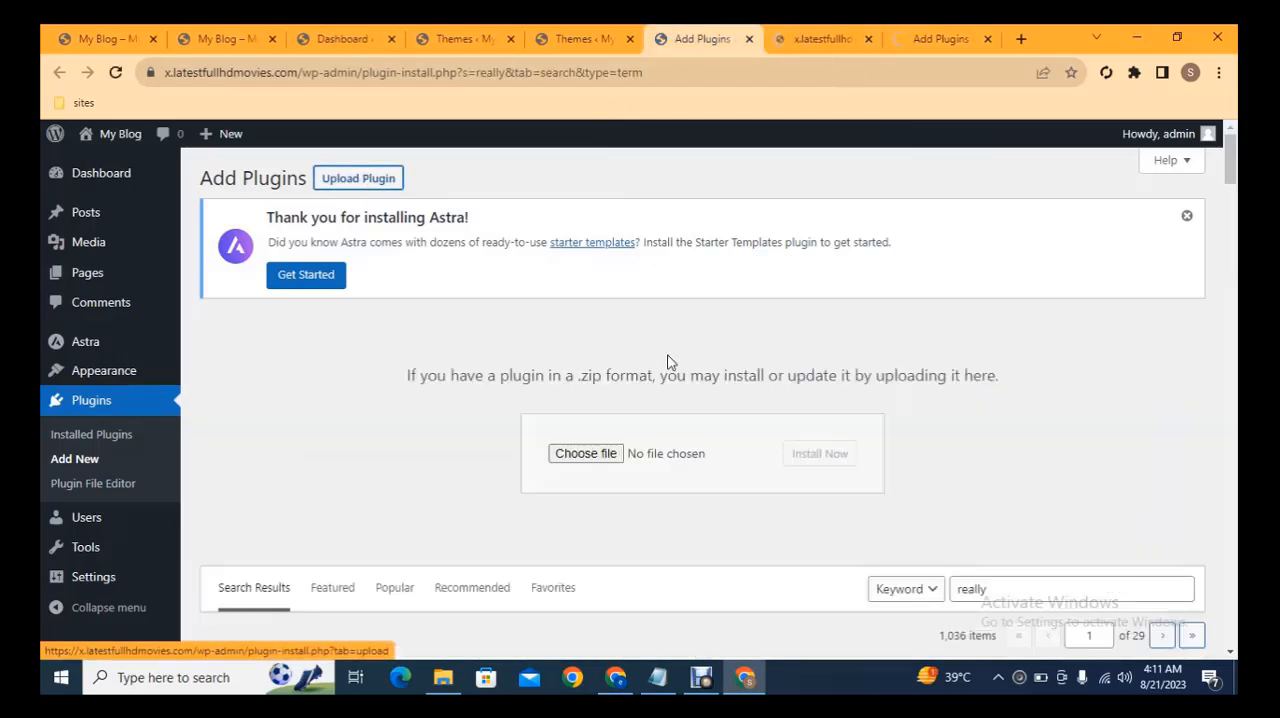
pyautogui.click(575, 453)
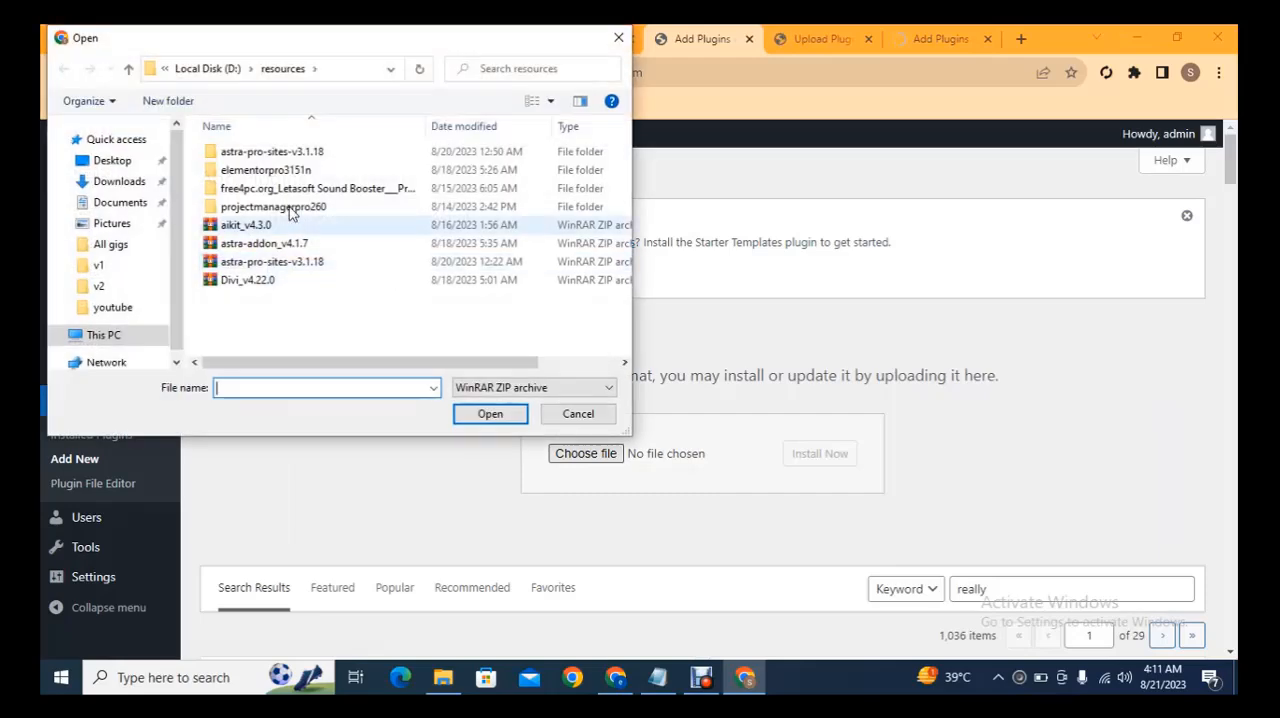
pyautogui.doubleClick(268, 171)
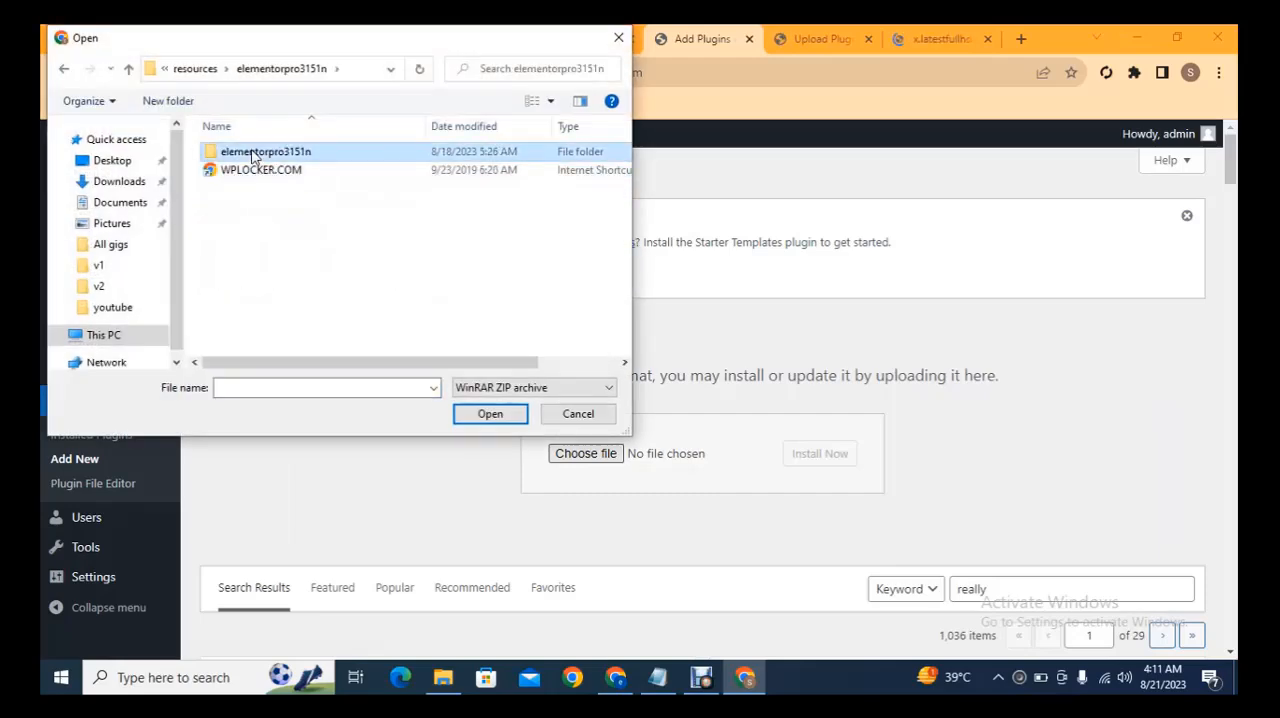
pyautogui.doubleClick(253, 155)
pyautogui.doubleClick(260, 170)
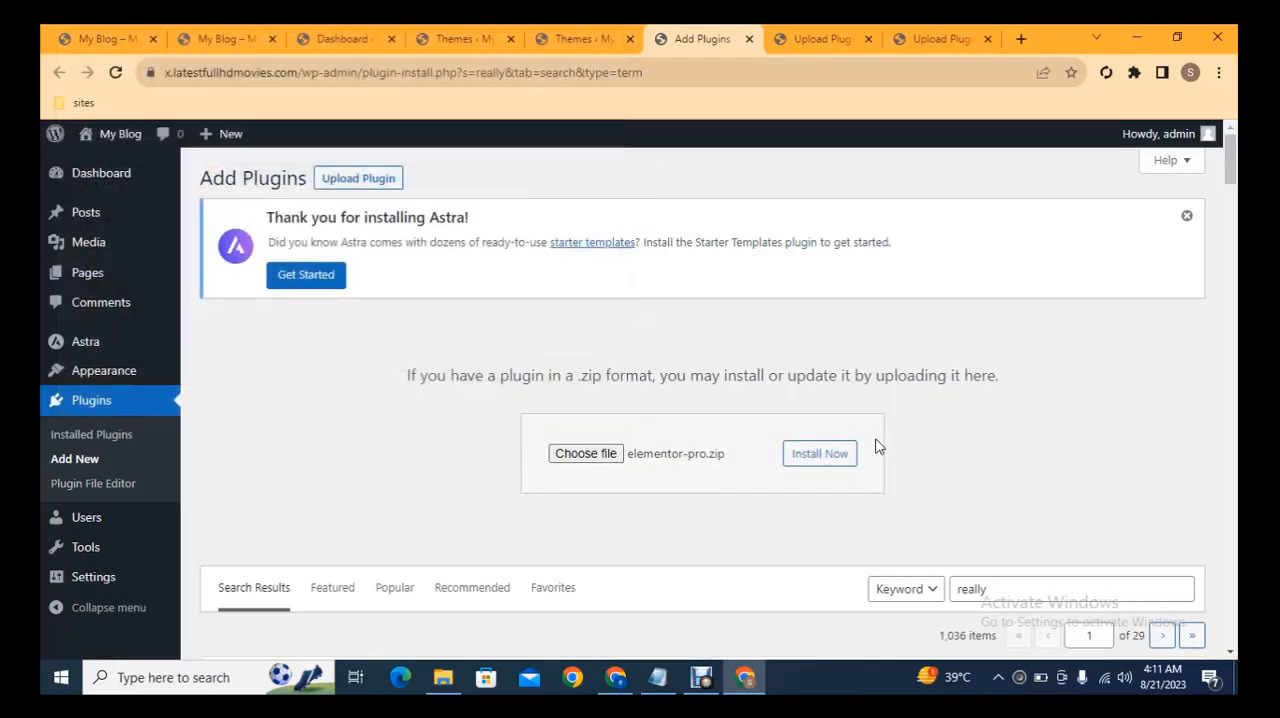
pyautogui.click(819, 457)
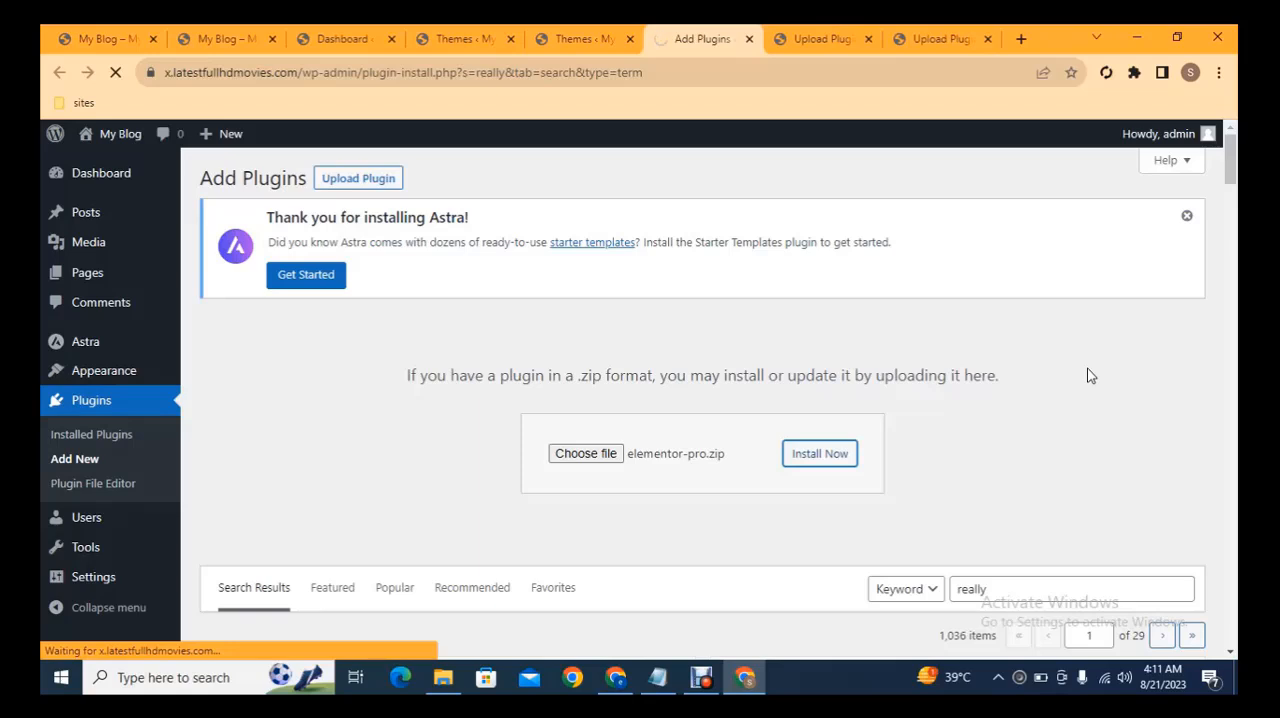
# Activate the uploaded astra-pro-sites-v3.1.18 and astra-addon_v4.1.7 plugins in their tabs.
pyautogui.click(943, 39)
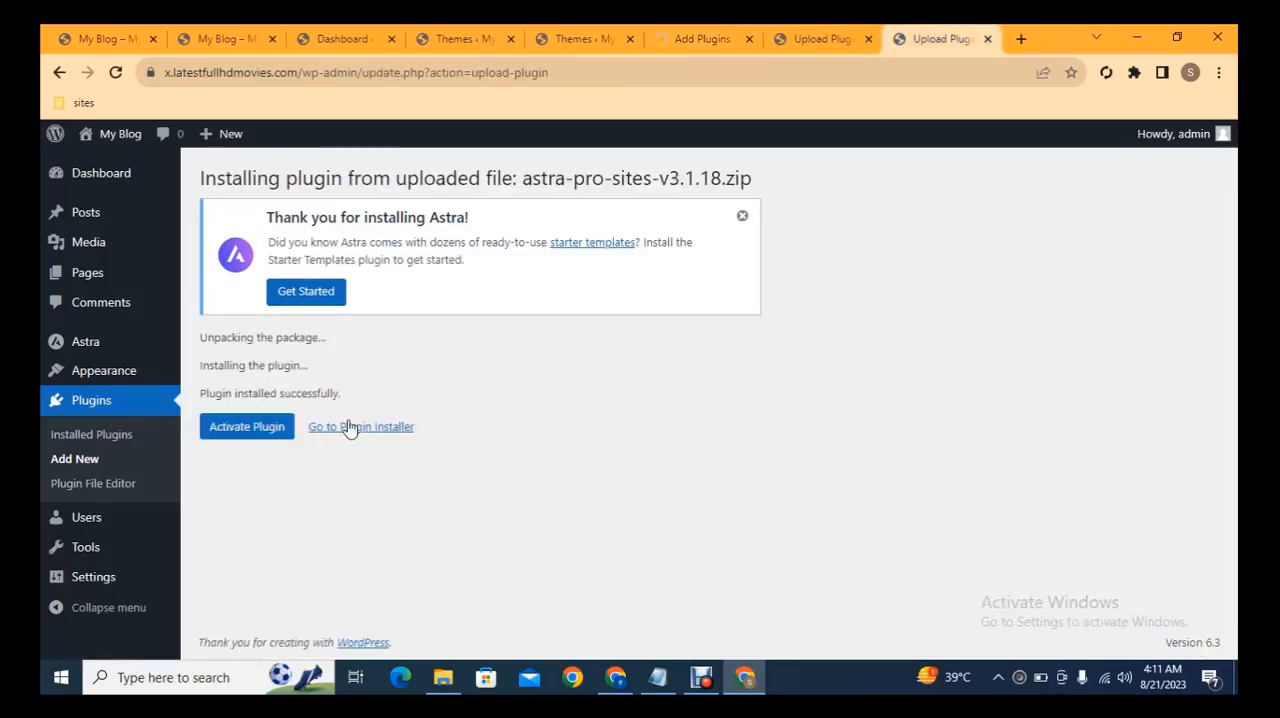
pyautogui.click(250, 428)
pyautogui.click(822, 39)
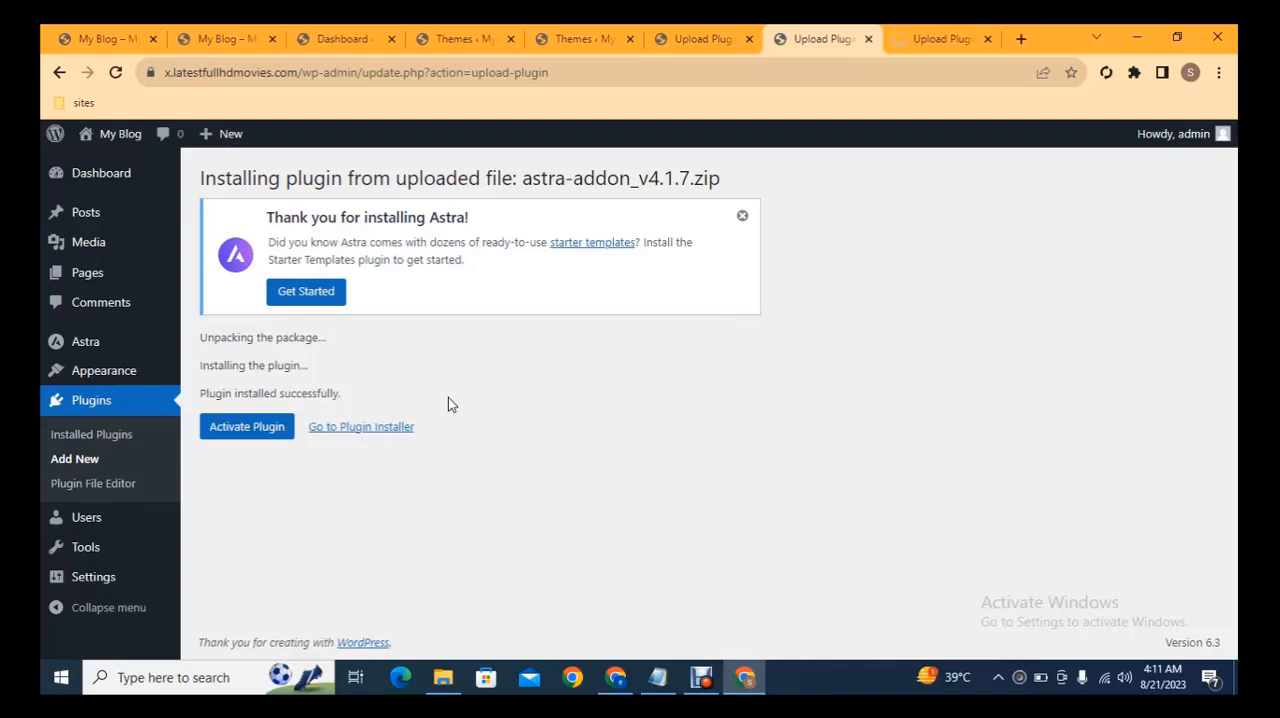
pyautogui.click(240, 427)
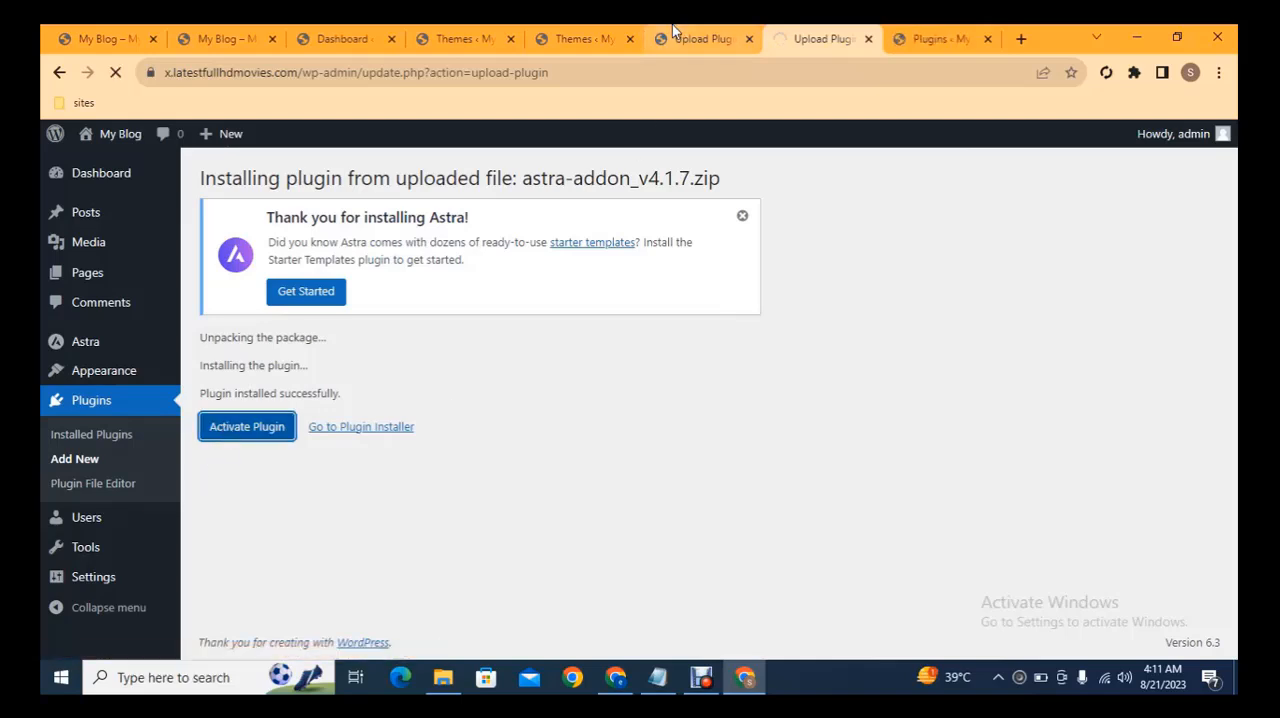
# Activate the uploaded Elementor Pro plugin and show the installed plugins page in its tab.
pyautogui.click(703, 39)
pyautogui.click(250, 428)
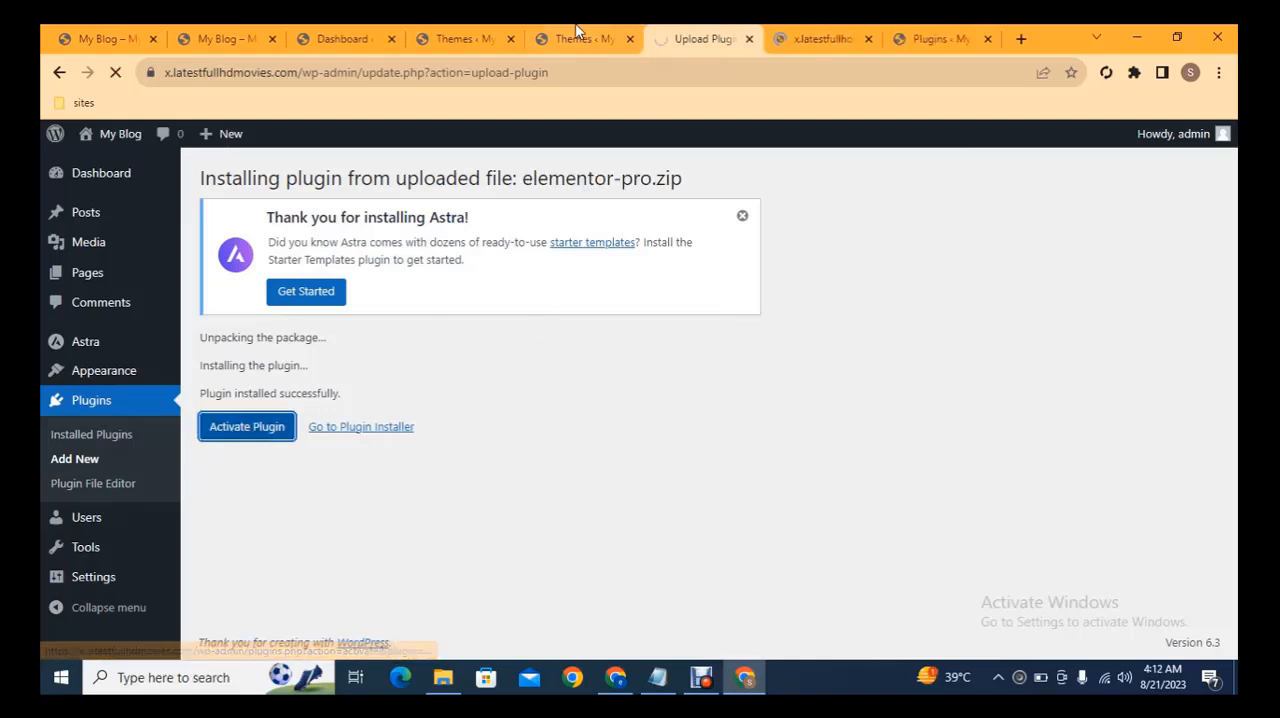
pyautogui.click(575, 39)
pyautogui.click(700, 36)
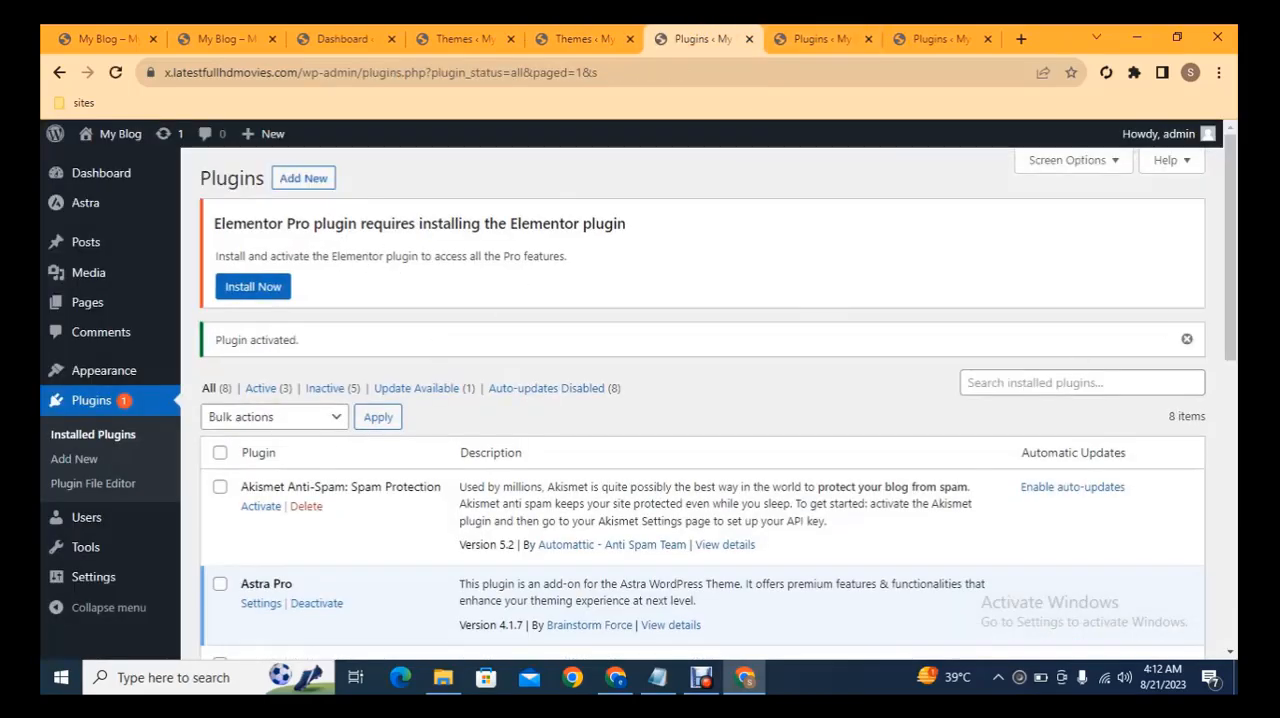
# Install the required Elementor plugin from the Elementor Pro notice in a separate tab and show that tab.
pyautogui.moveTo(1230, 210)
pyautogui.mouseDown()
pyautogui.moveTo(1225, 345)
pyautogui.moveTo(1208, 206)
pyautogui.mouseUp()
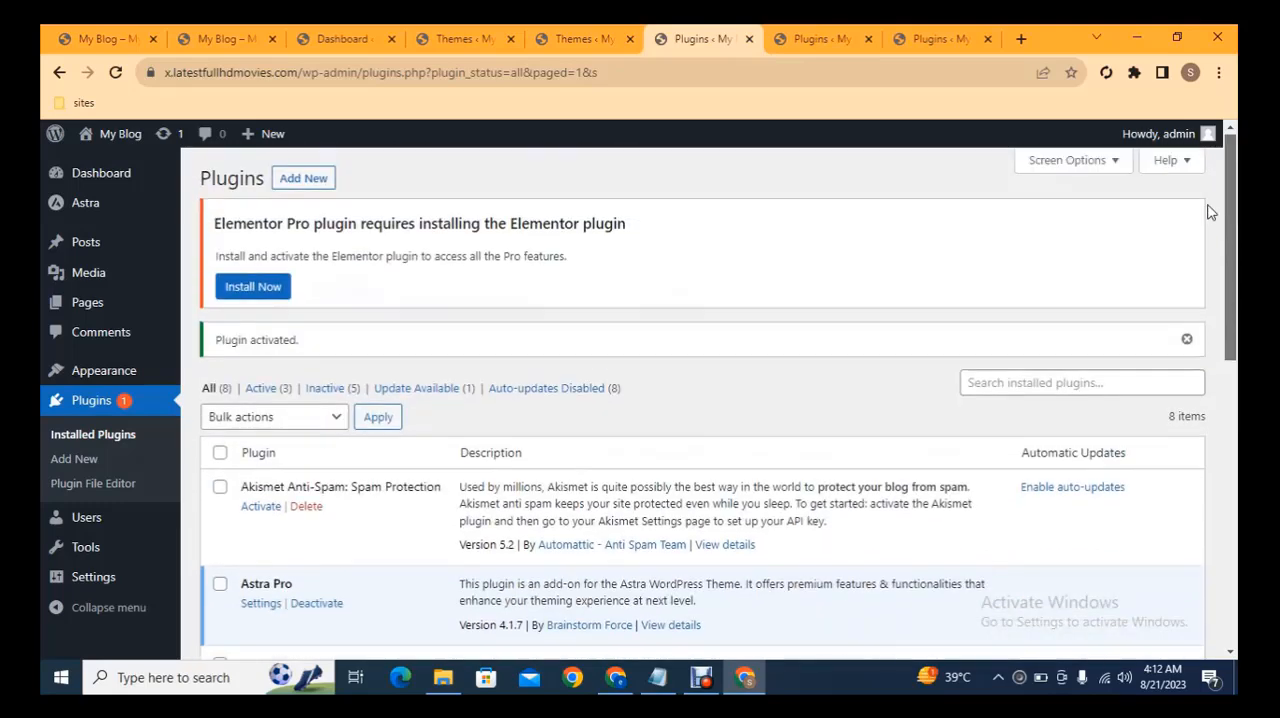
pyautogui.middleClick(250, 288)
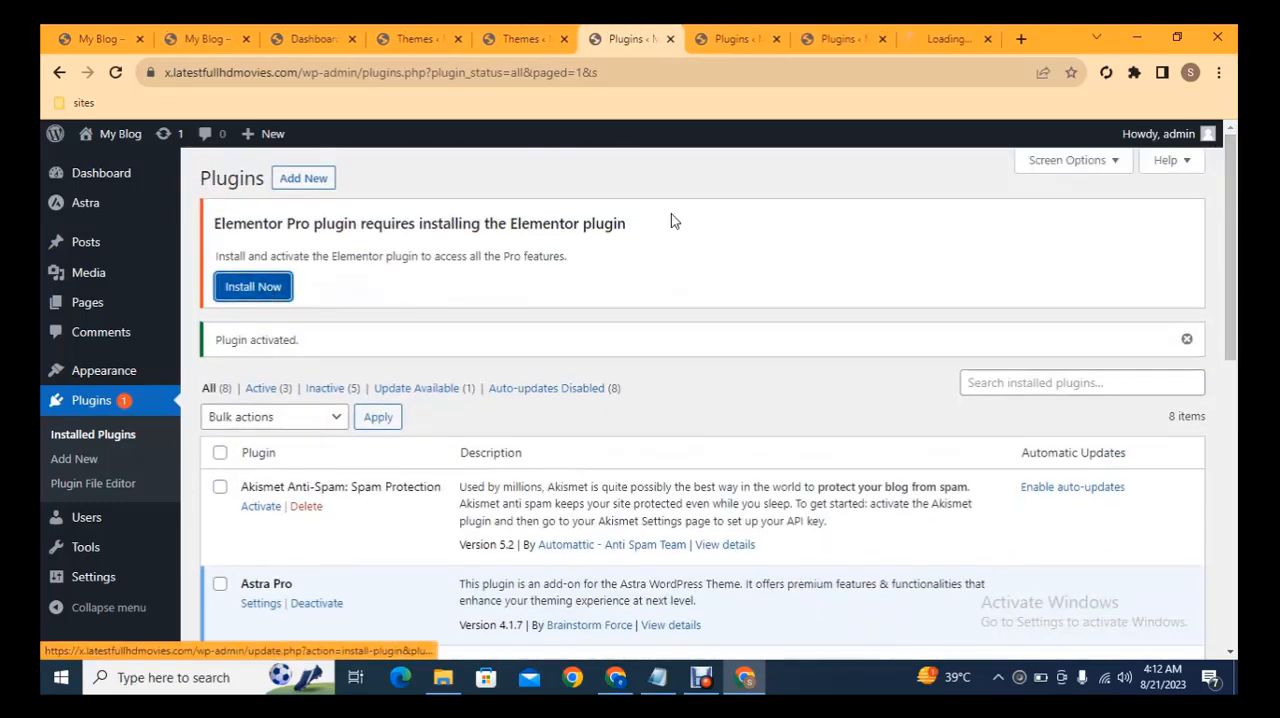
pyautogui.click(930, 36)
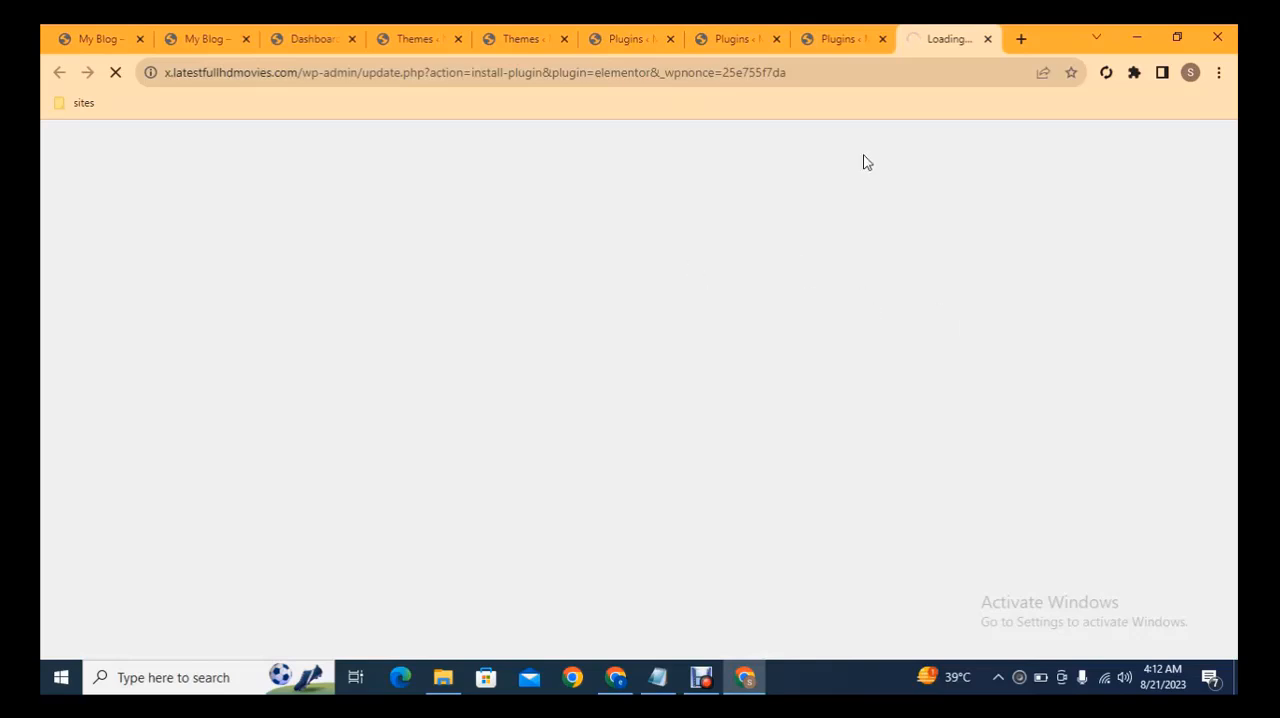
# List the inactive plugins in the second Plugins tab and activate all of them with one bulk action.
pyautogui.click(743, 34)
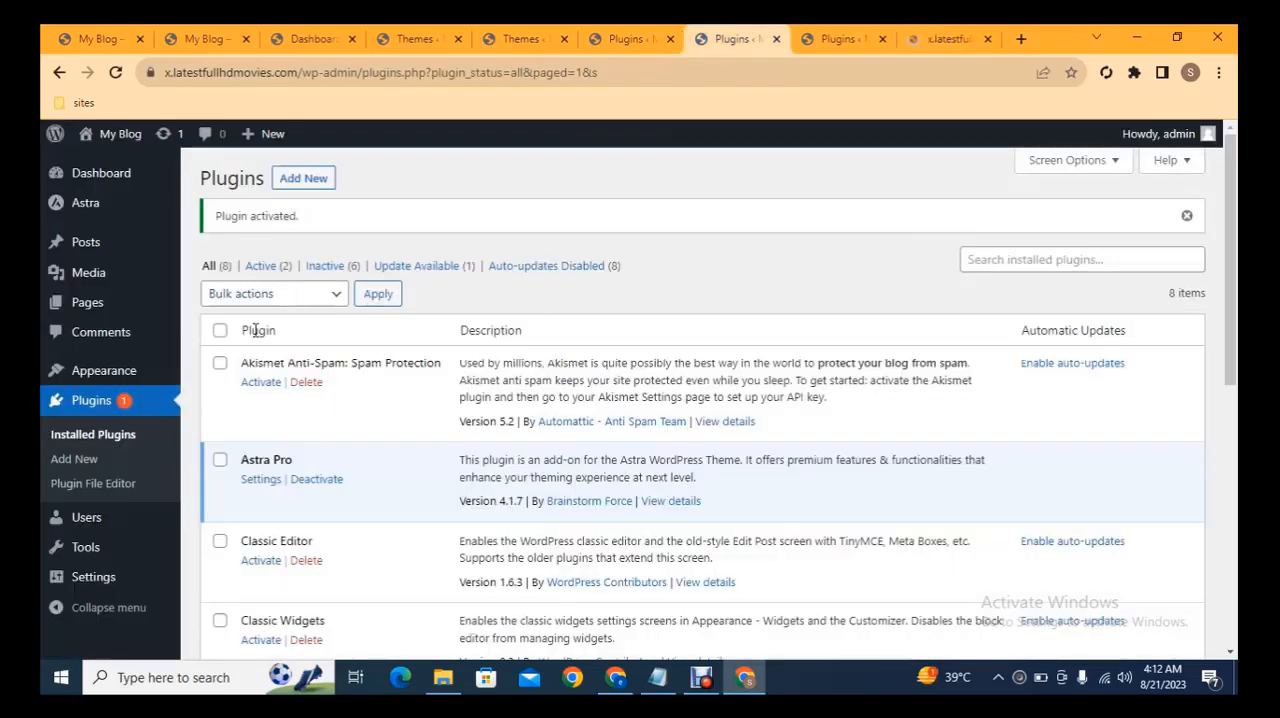
pyautogui.click(316, 268)
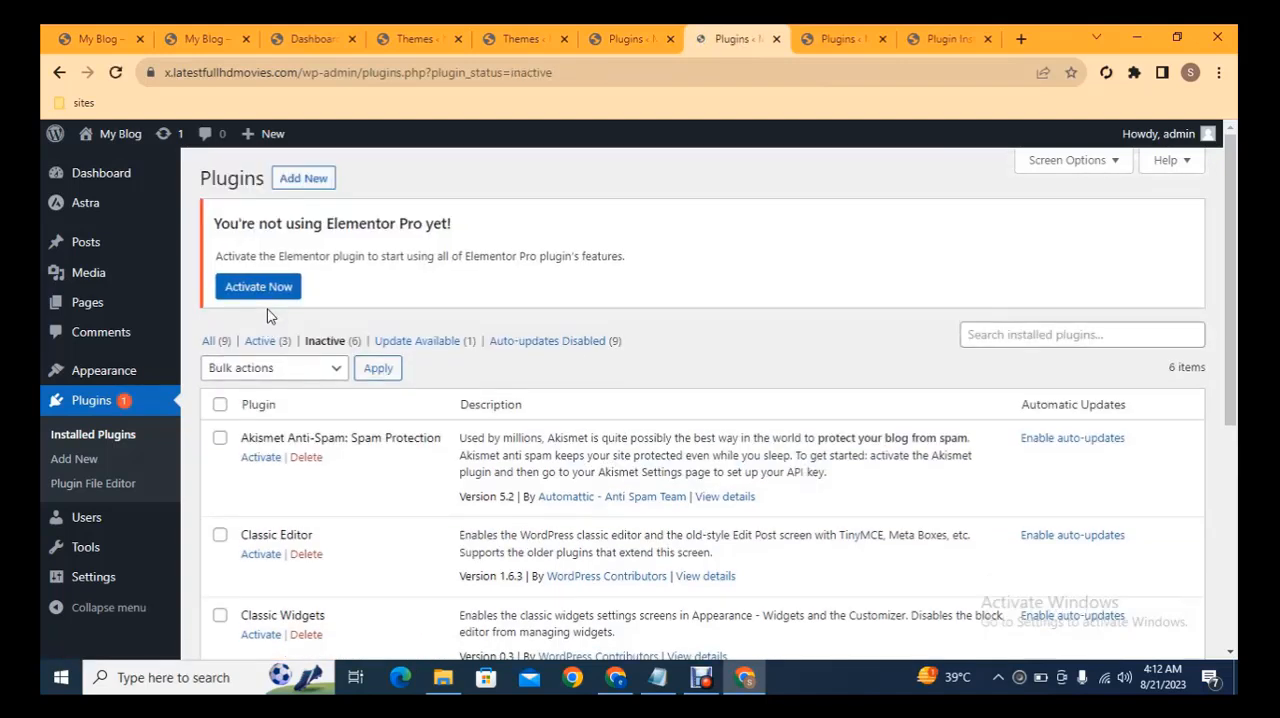
pyautogui.click(219, 406)
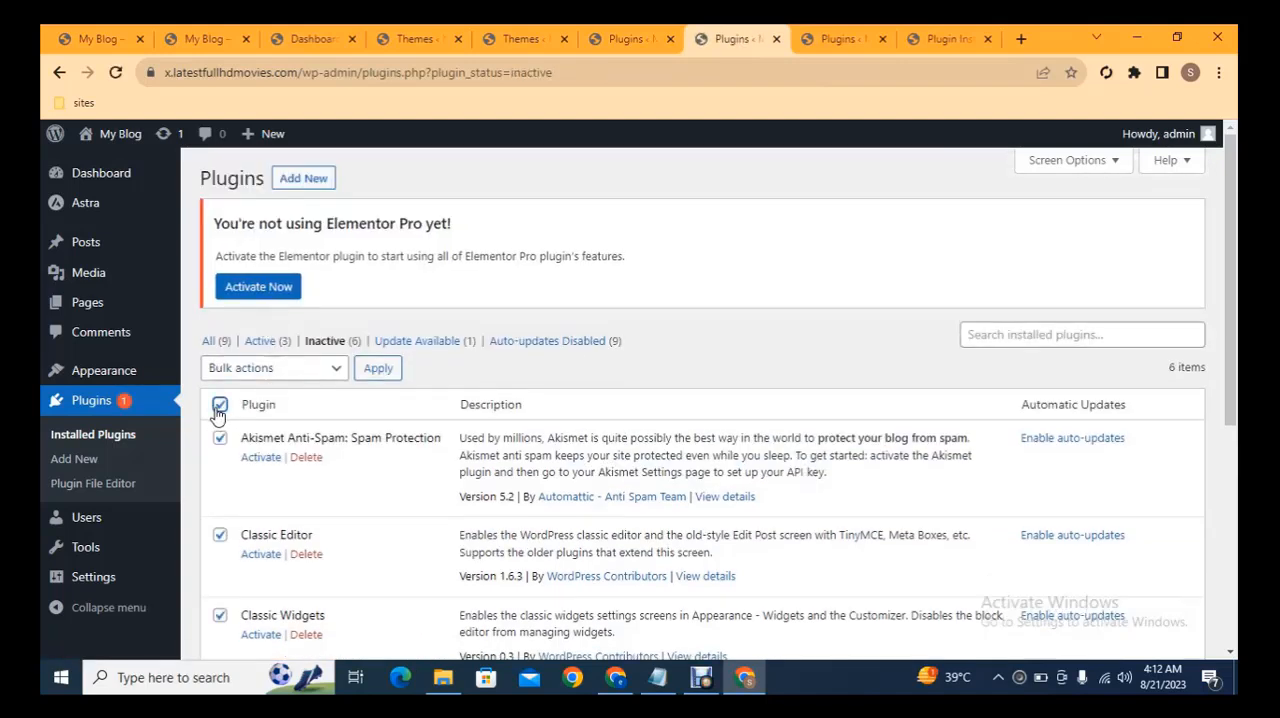
pyautogui.click(270, 369)
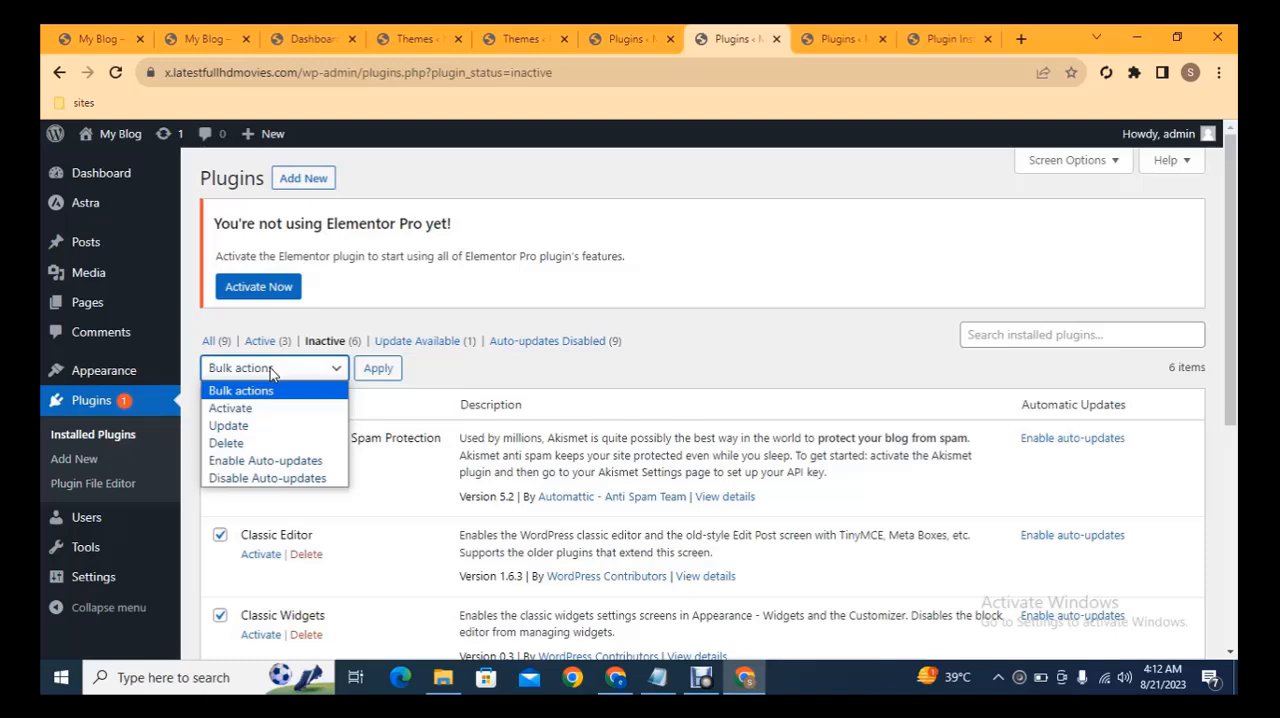
pyautogui.click(236, 410)
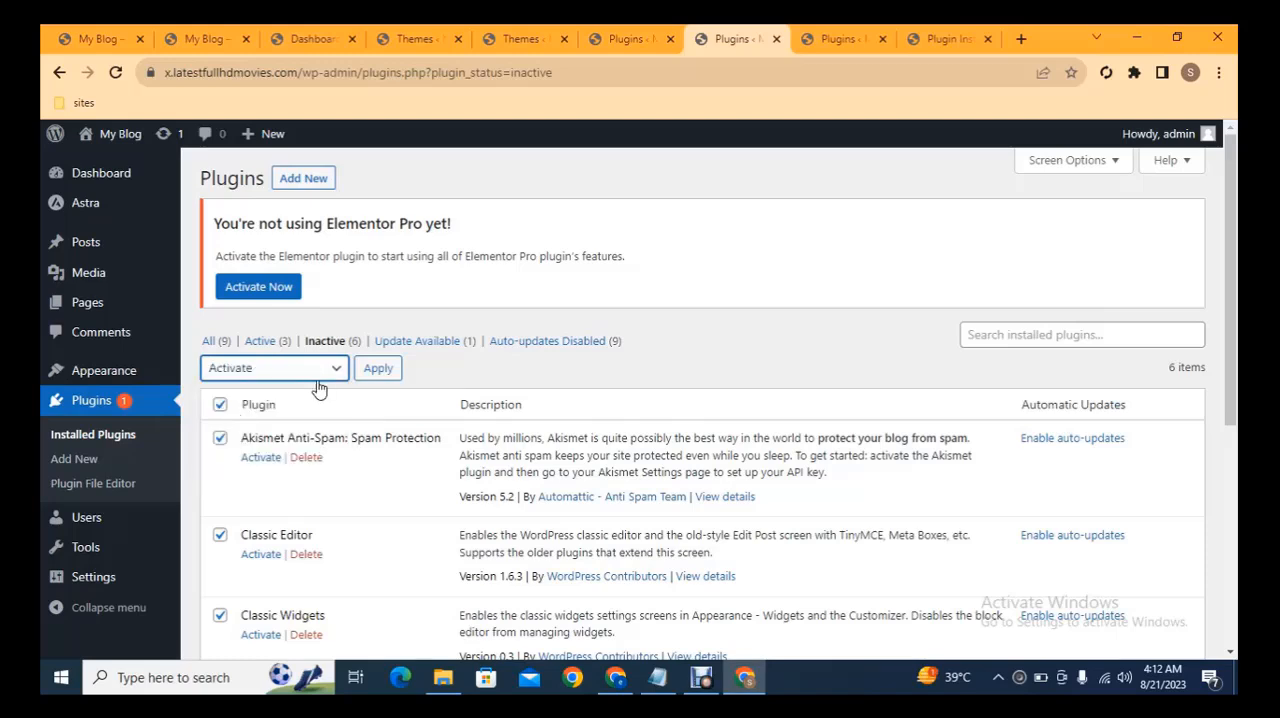
pyautogui.click(388, 370)
pyautogui.moveTo(1232, 193)
pyautogui.mouseDown()
pyautogui.moveTo(1236, 356)
pyautogui.moveTo(1237, 217)
pyautogui.mouseUp()
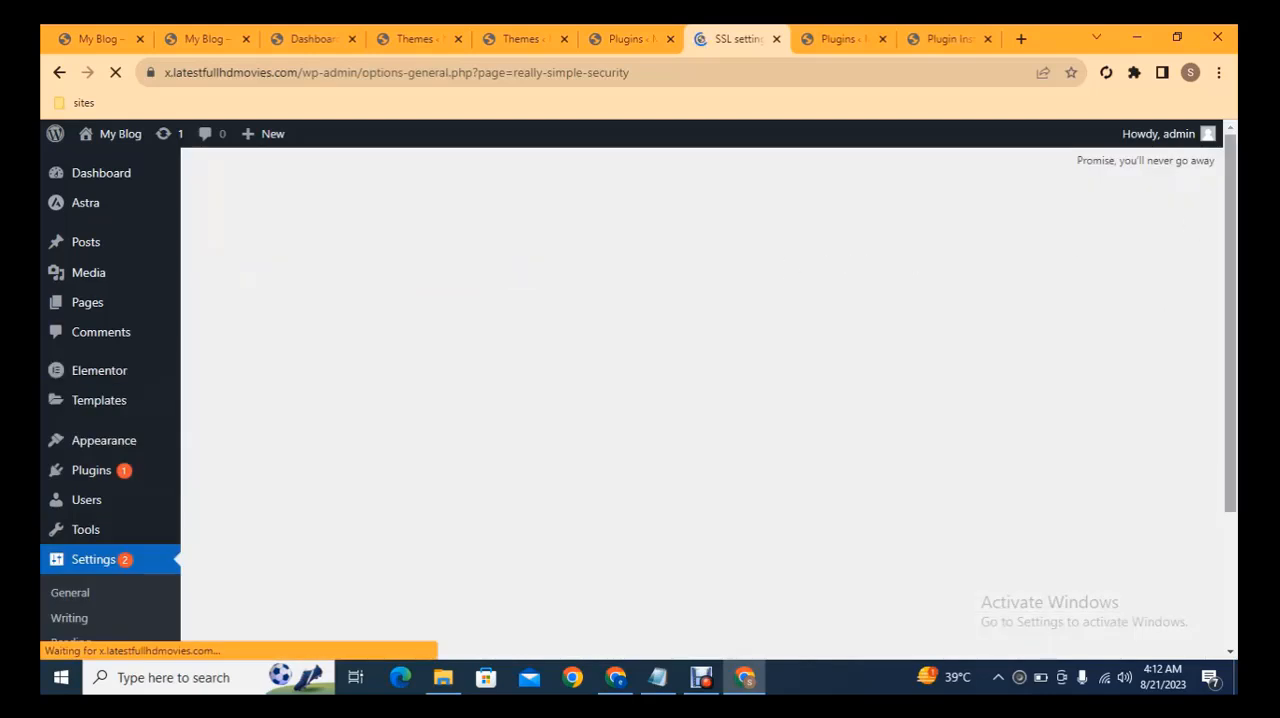
pyautogui.moveTo(1235, 224)
pyautogui.mouseDown()
pyautogui.moveTo(1236, 360)
pyautogui.moveTo(1237, 233)
pyautogui.mouseUp()
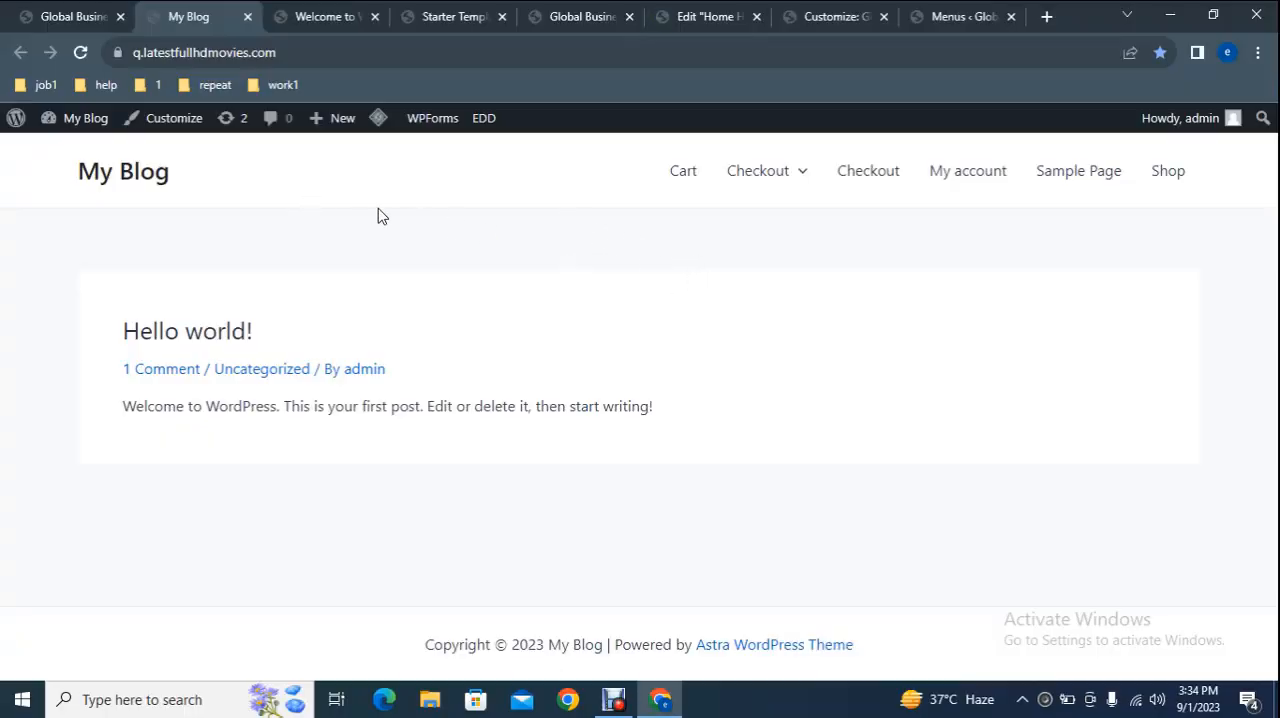
# View the Innovation interior design example site and return to the My Blog site.
pyautogui.click(25, 8)
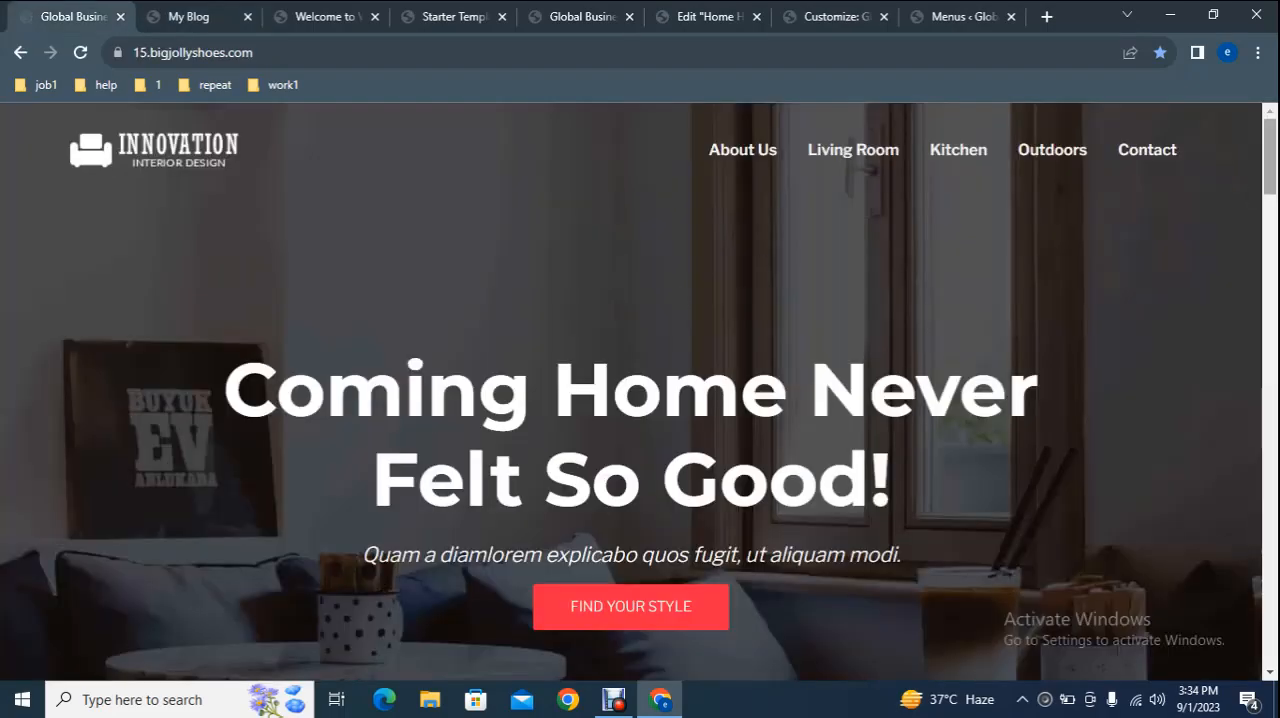
pyautogui.moveTo(1274, 172)
pyautogui.mouseDown()
pyautogui.moveTo(1274, 278)
pyautogui.moveTo(1274, 165)
pyautogui.mouseUp()
pyautogui.click(195, 12)
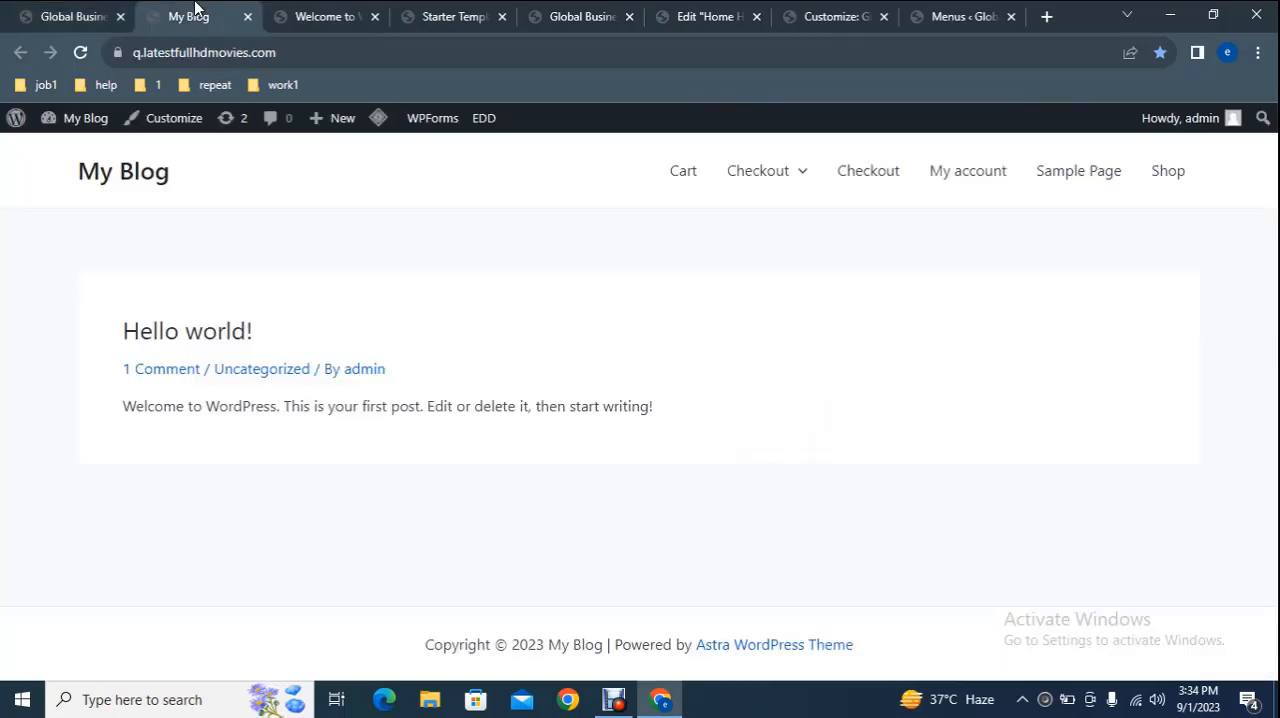
# Open the My Blog dashboard in a new tab and bring up the Starter Templates page.
pyautogui.rightClick(77, 160)
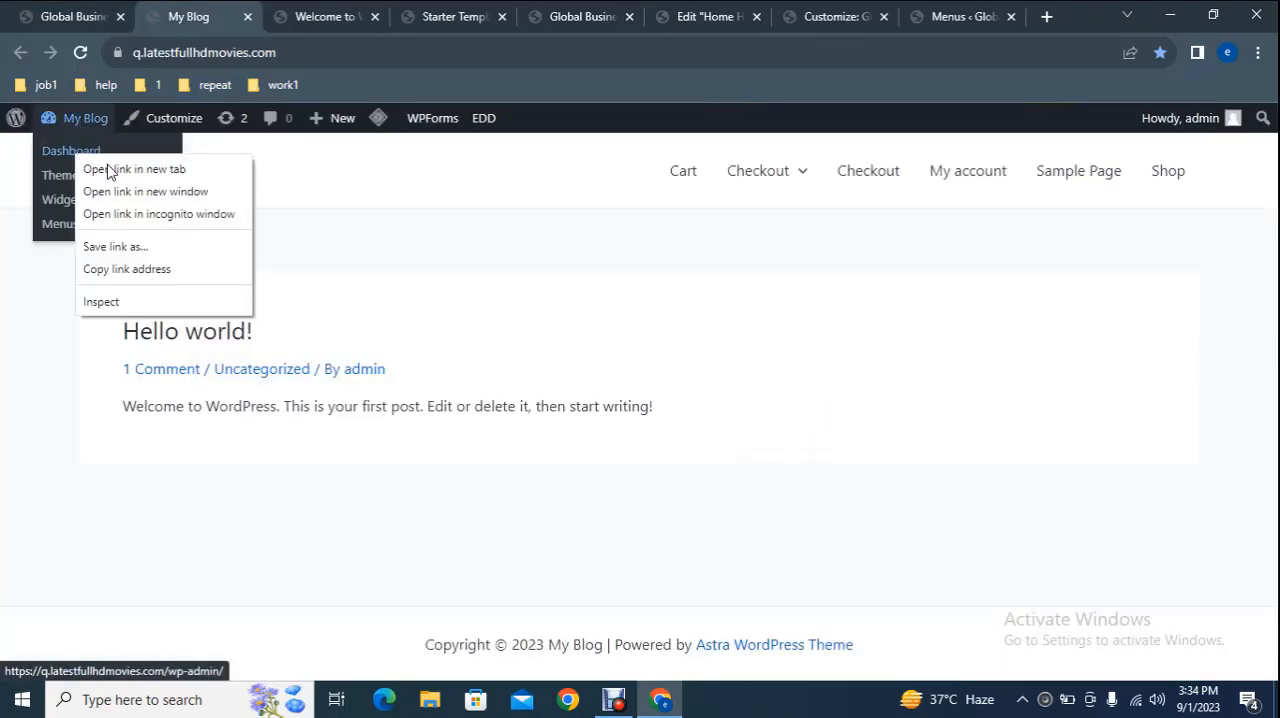
pyautogui.click(118, 170)
pyautogui.click(378, 8)
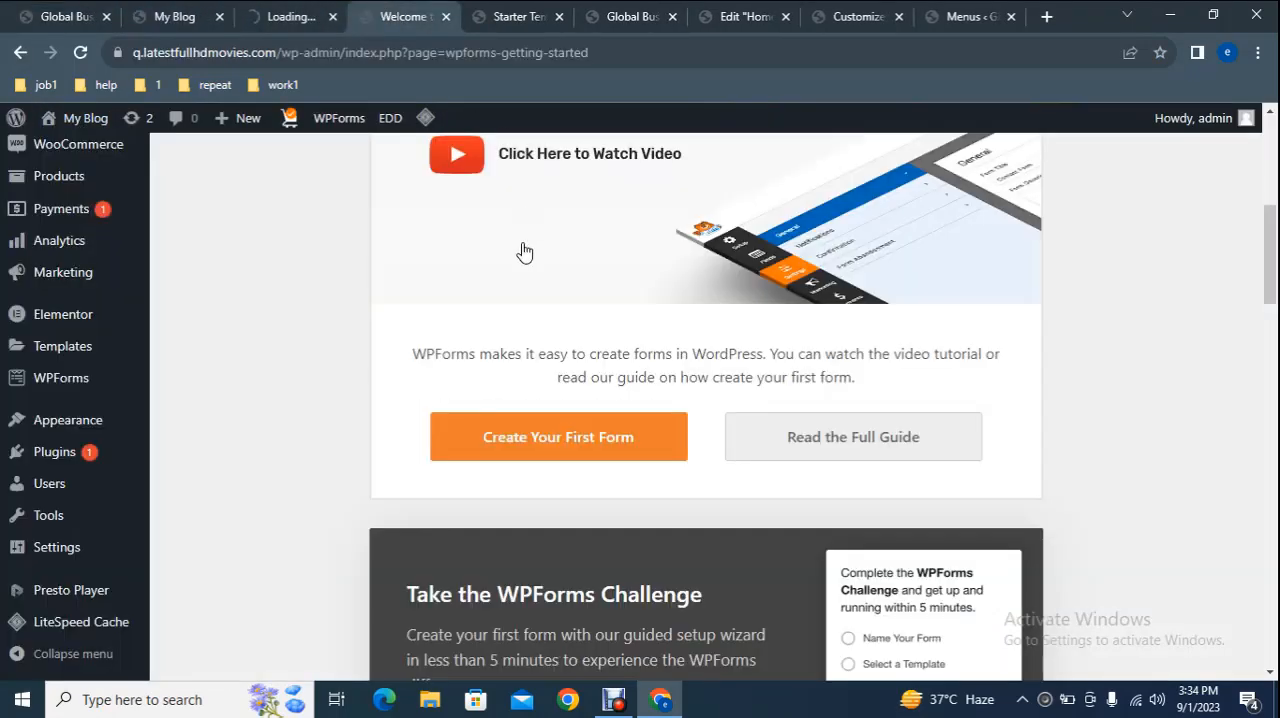
pyautogui.moveTo(88, 425)
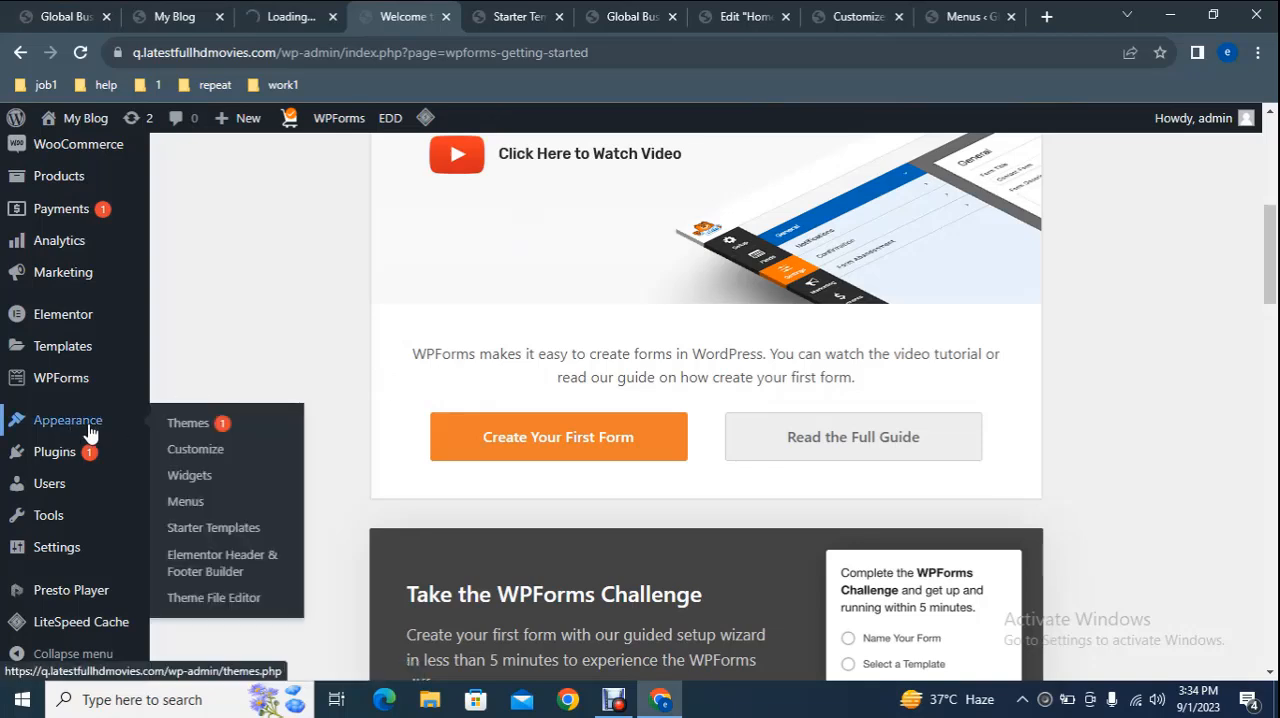
pyautogui.click(222, 530)
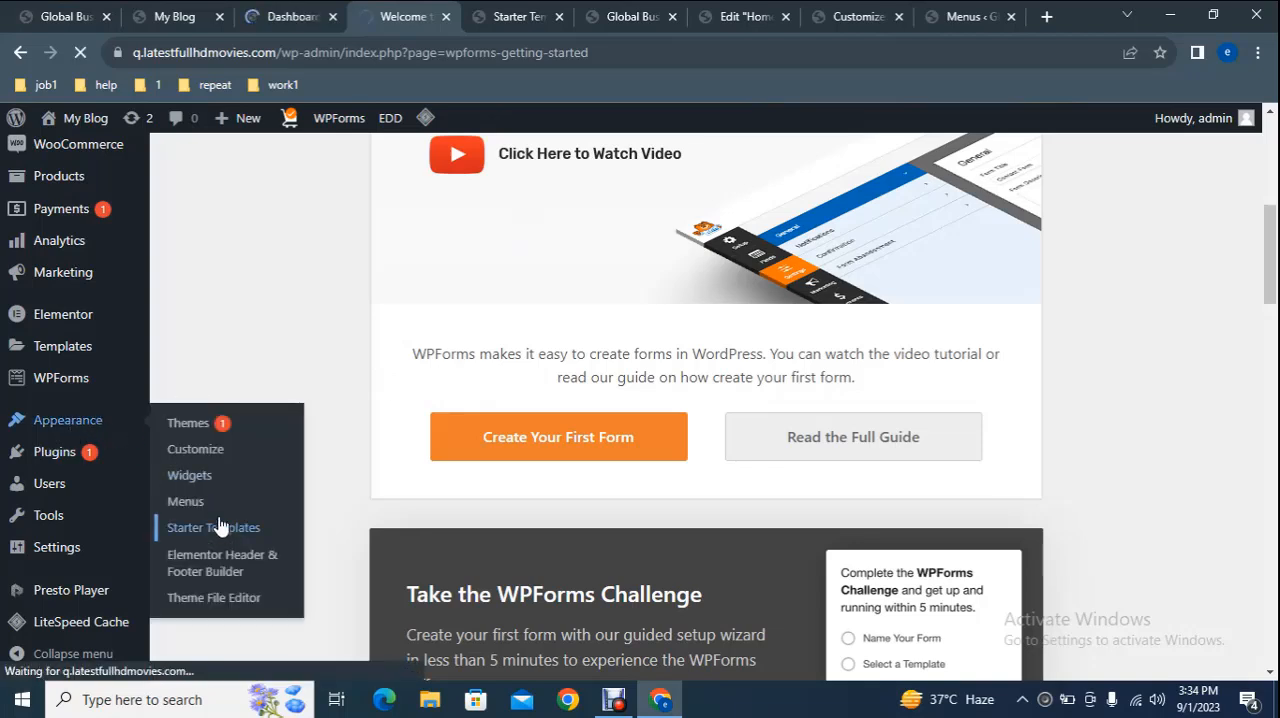
pyautogui.click(515, 16)
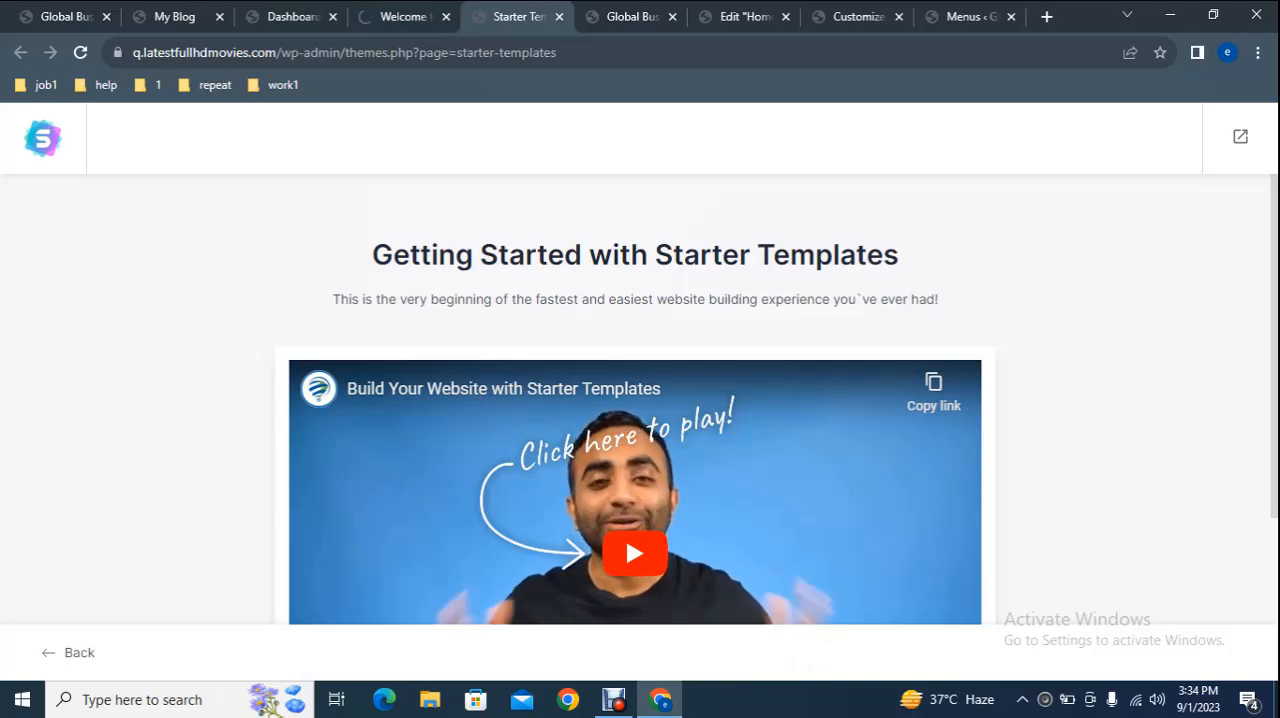
# Start building the website with Starter Templates, choosing Elementor as the page builder.
pyautogui.scroll(-3, 625, 536)
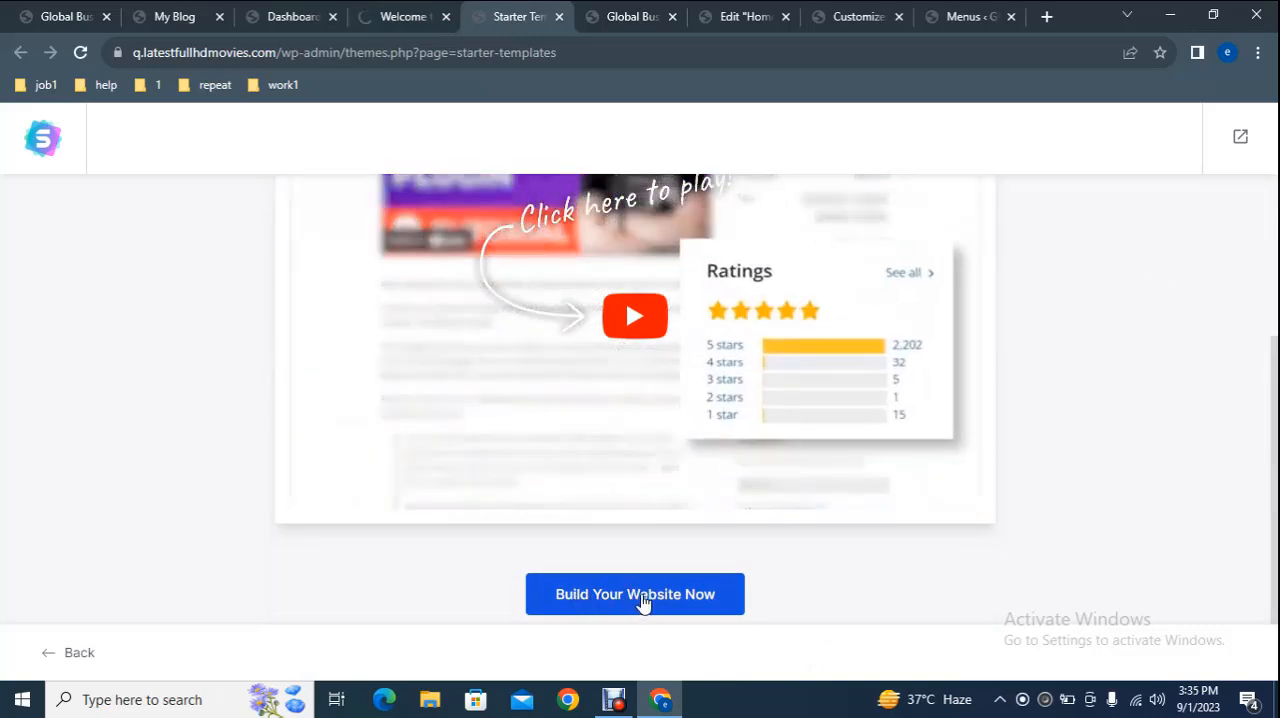
pyautogui.click(643, 600)
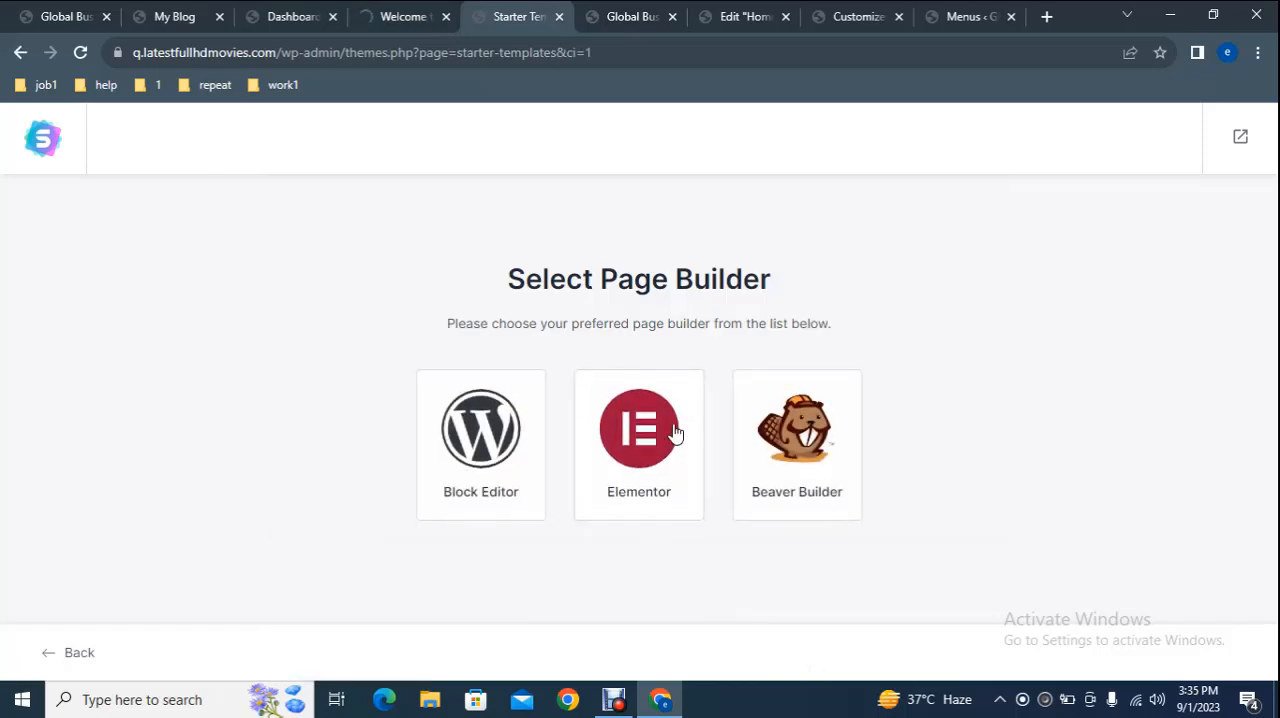
pyautogui.click(737, 385)
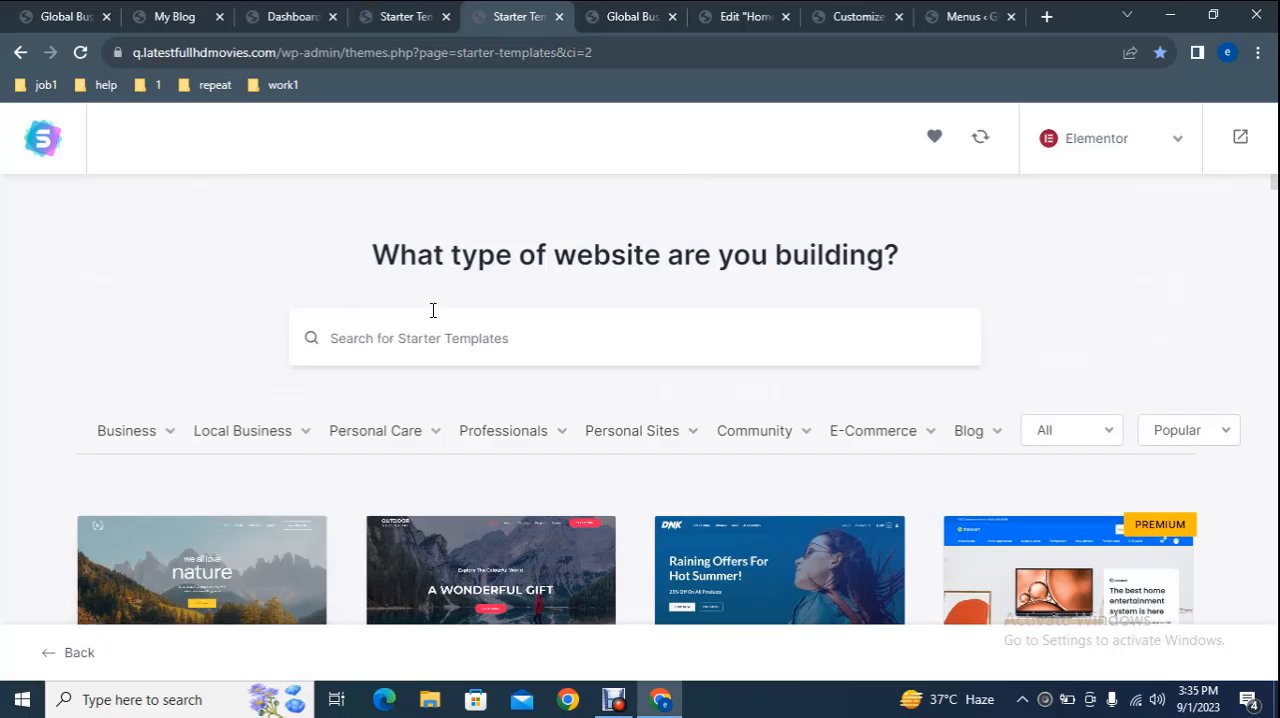
# Look over the template categories and search the starter templates for "interior design".
pyautogui.moveTo(150, 440)
pyautogui.moveTo(990, 433)
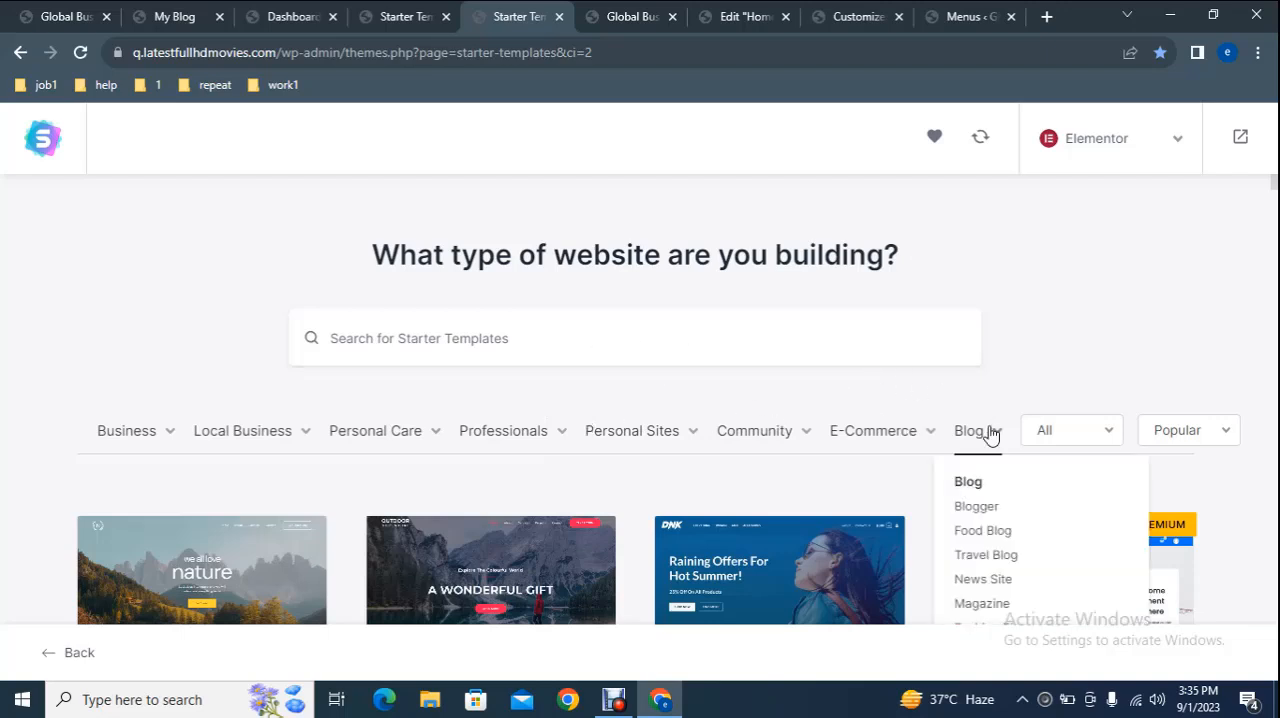
pyautogui.click(589, 330)
pyautogui.write('in')
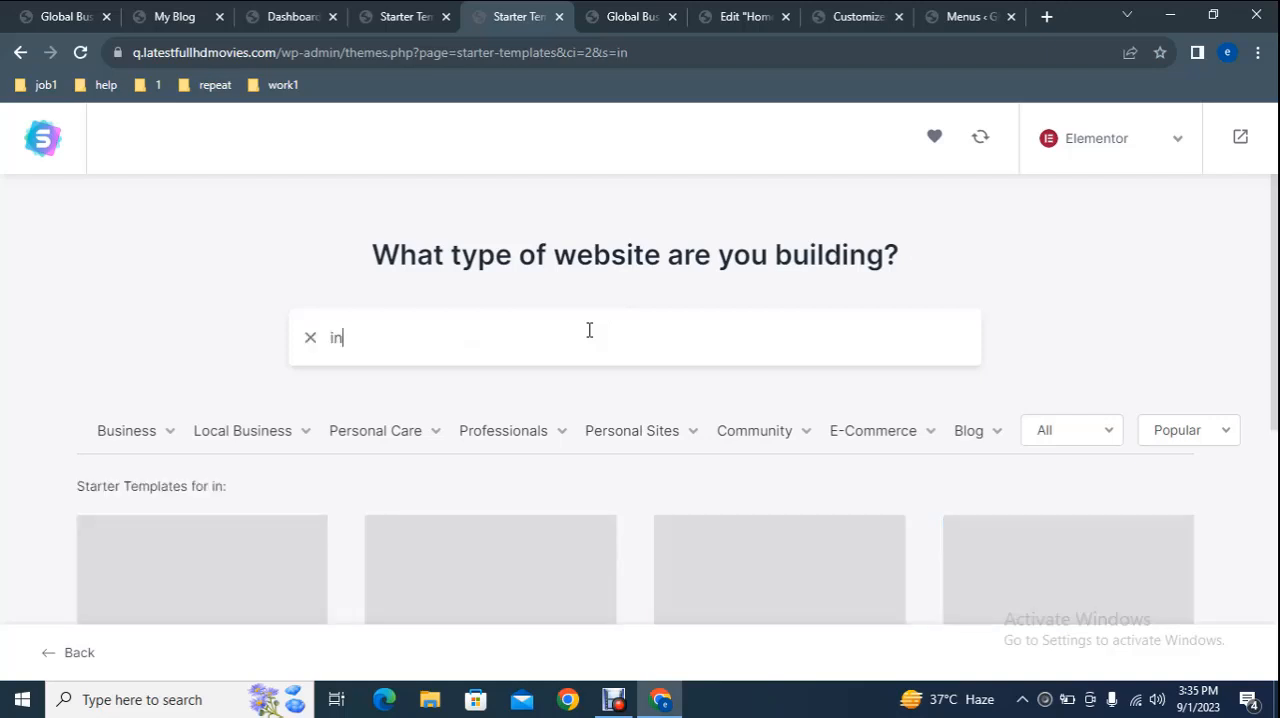
pyautogui.write('terio')
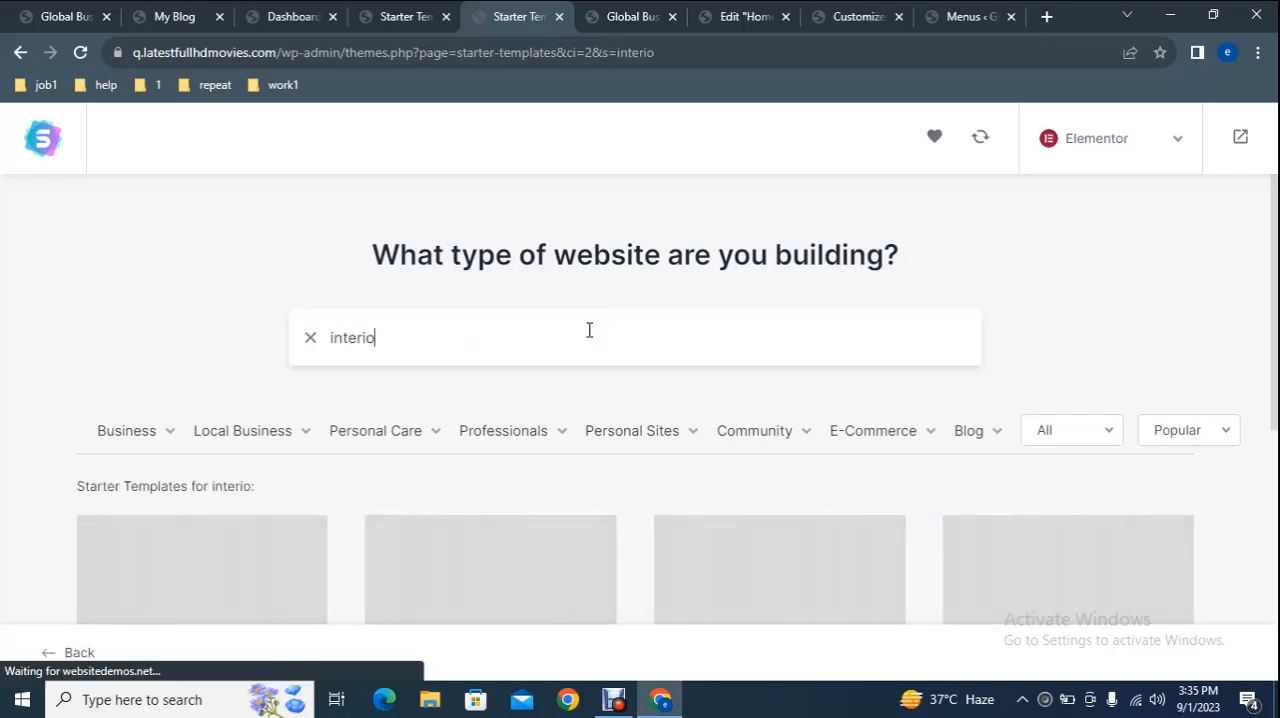
pyautogui.write('r design')
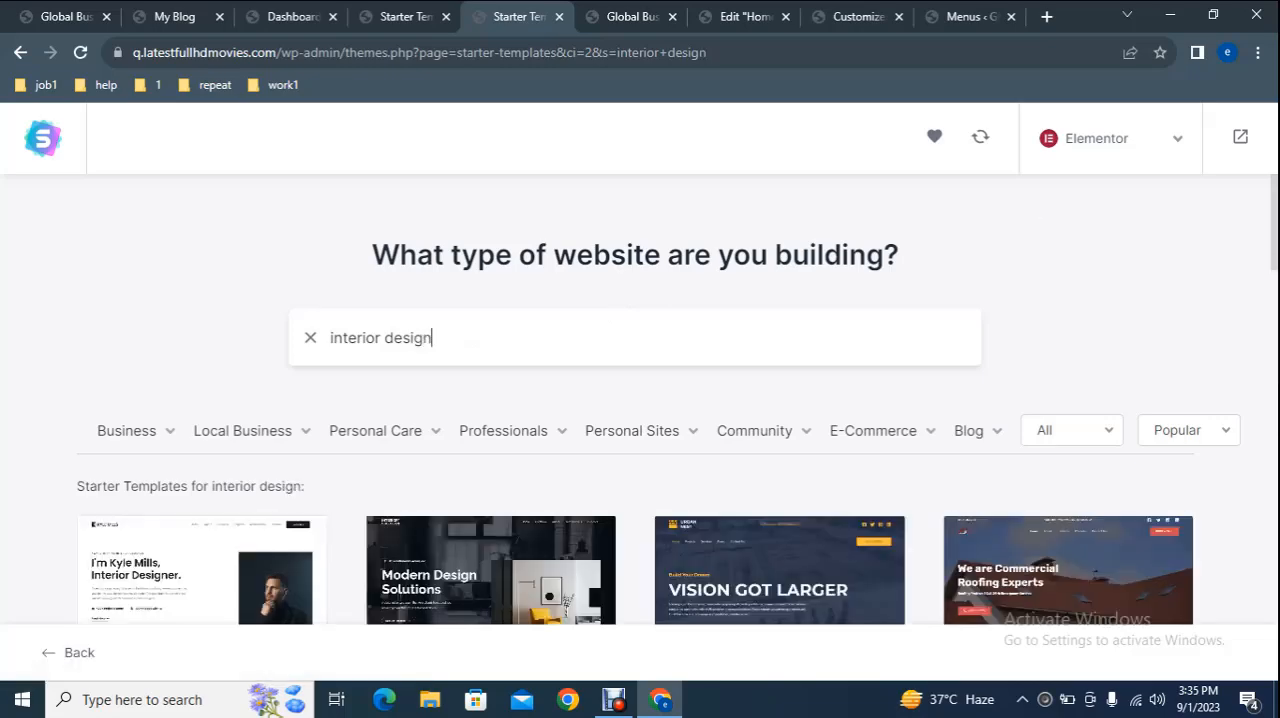
# Browse the interior design templates and select the Interior Design Firm template.
pyautogui.scroll(-2, 1275, 247)
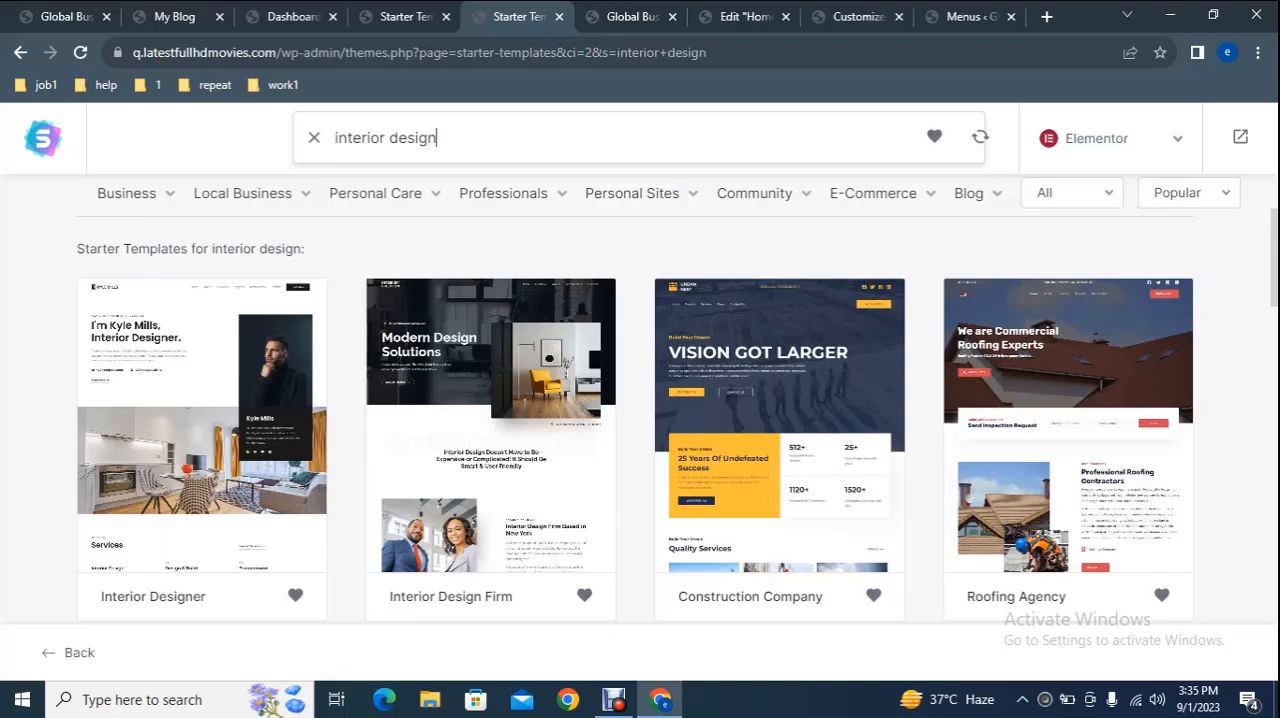
pyautogui.scroll(-3, 1275, 292)
pyautogui.scroll(-3, 1275, 343)
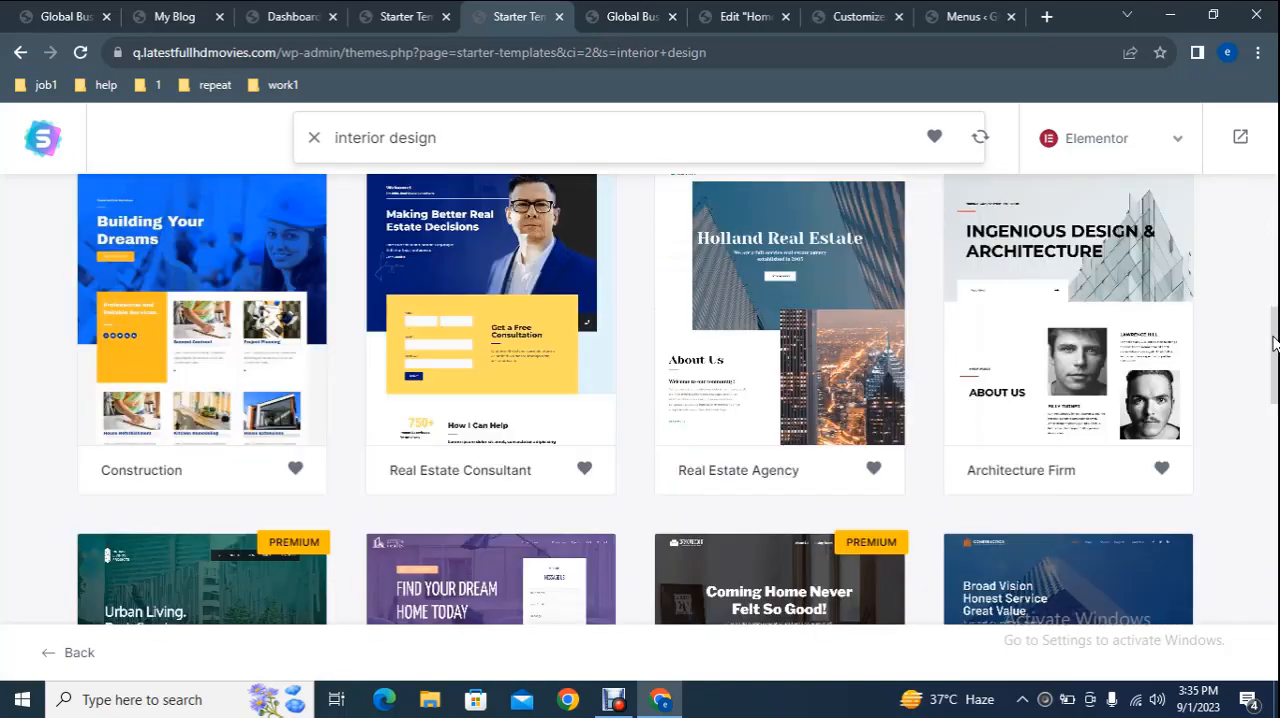
pyautogui.moveTo(1275, 355); pyautogui.dragTo(1229, 216)
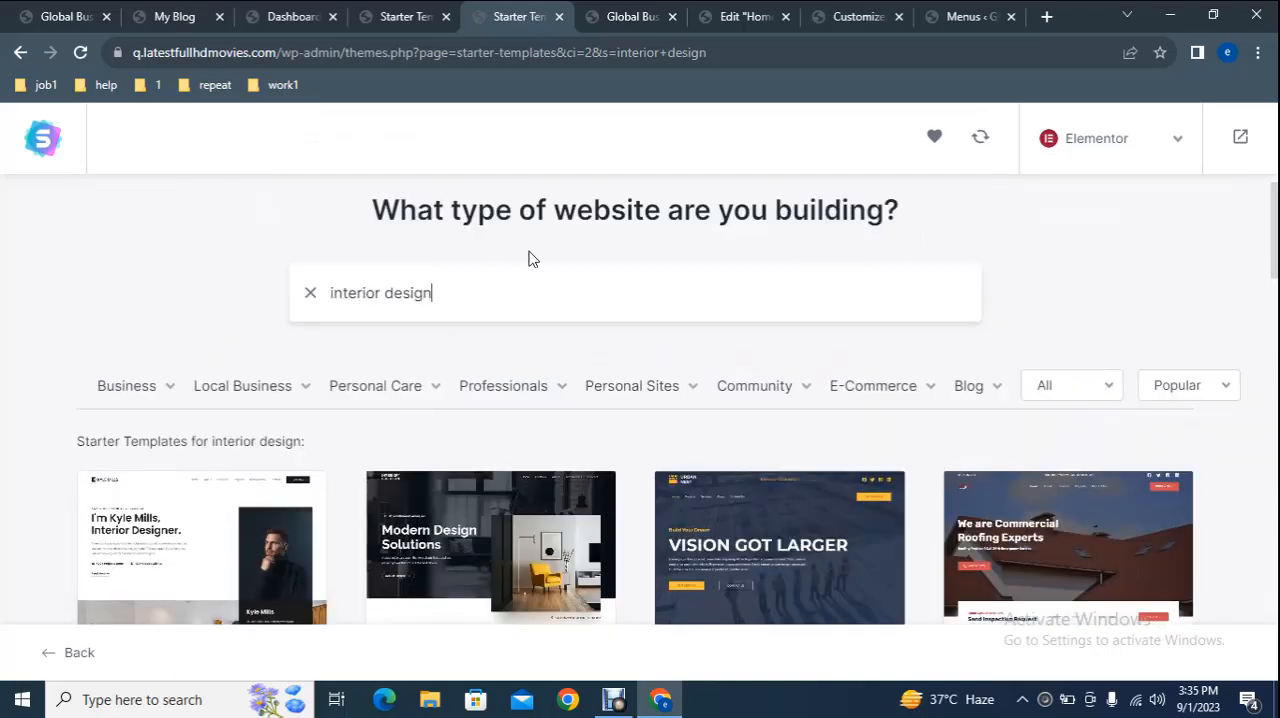
pyautogui.click(500, 541)
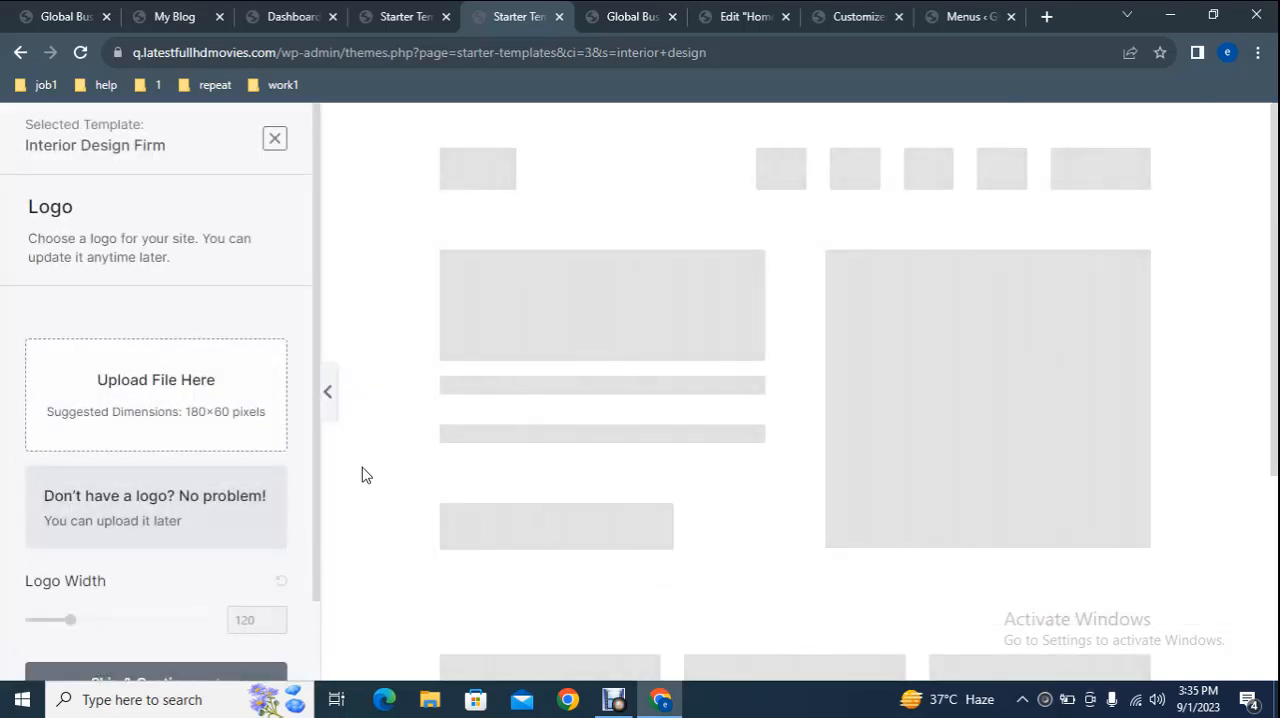
# Skip the logo upload and continue with the default colors and the Raleway / Roboto fonts.
pyautogui.click(155, 395)
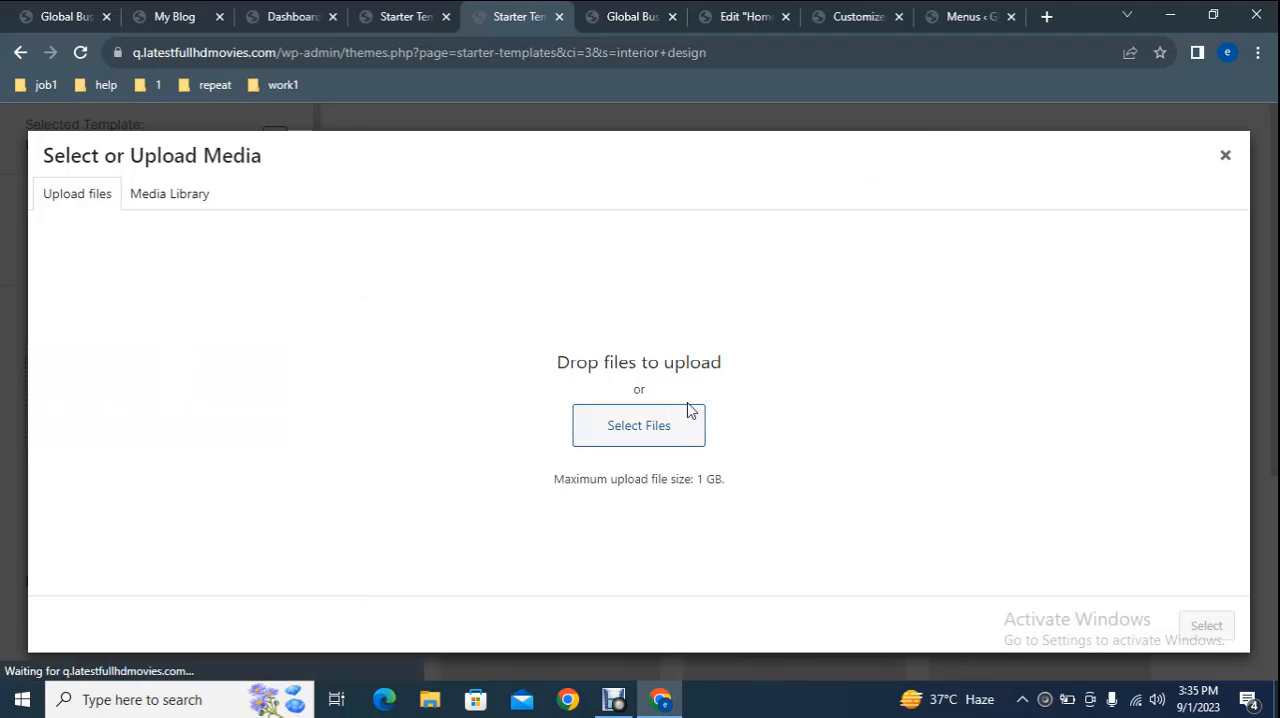
pyautogui.click(1225, 158)
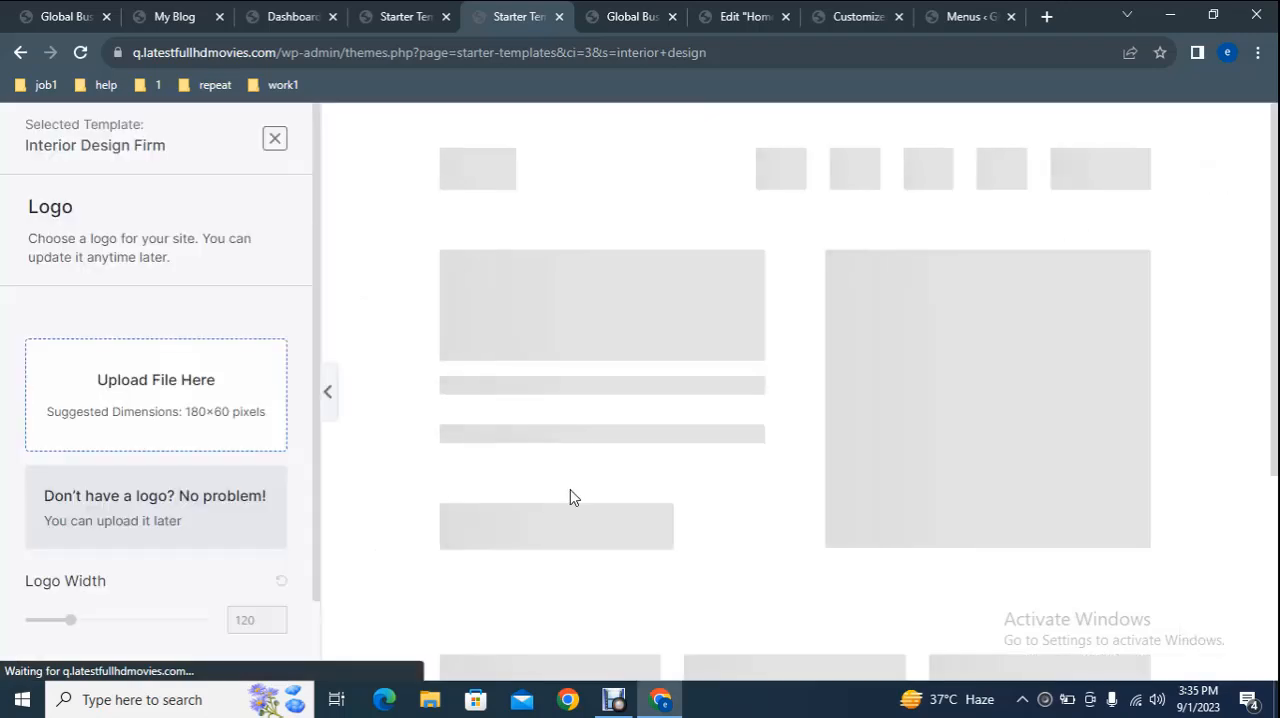
pyautogui.scroll(-2, 250, 628)
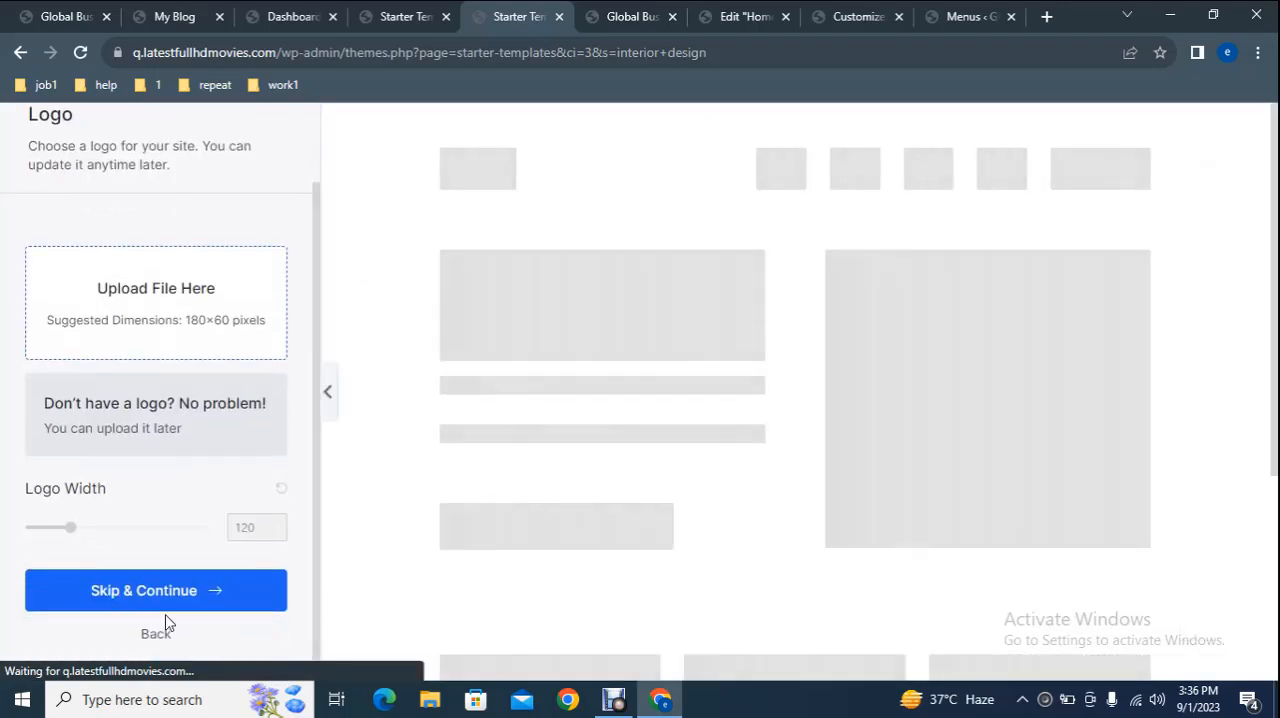
pyautogui.click(218, 595)
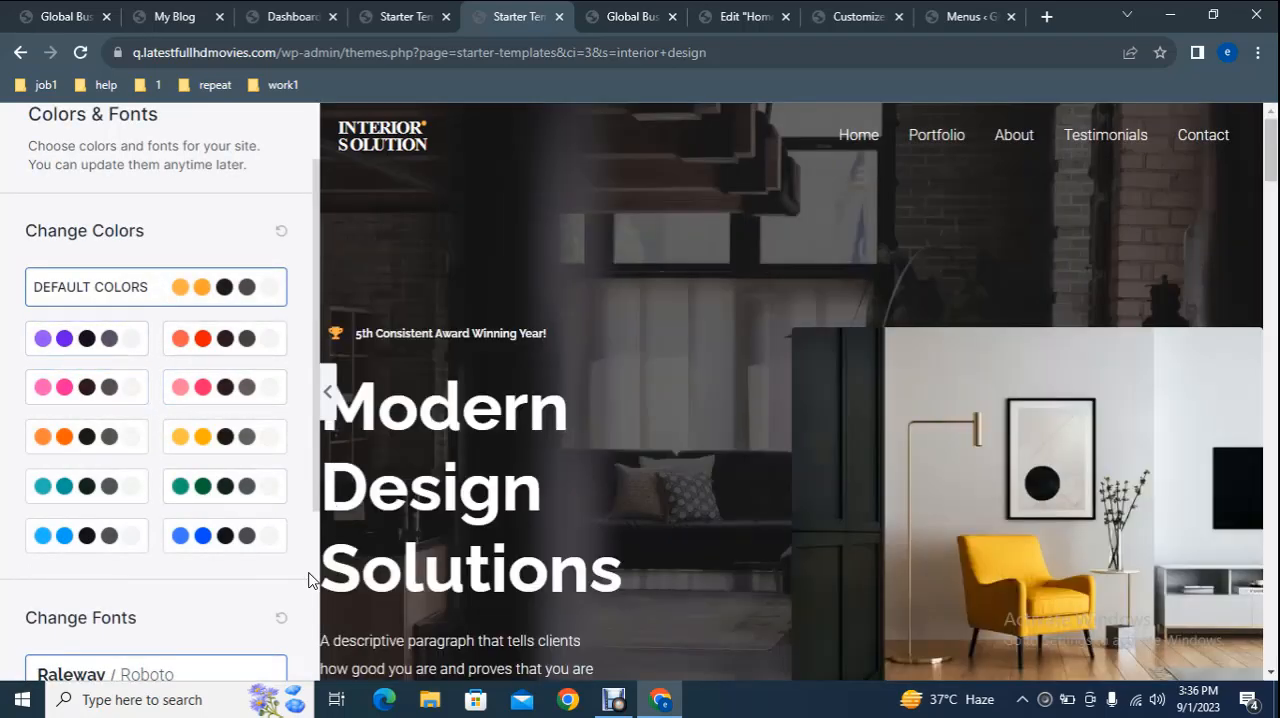
pyautogui.scroll(-3, 300, 550)
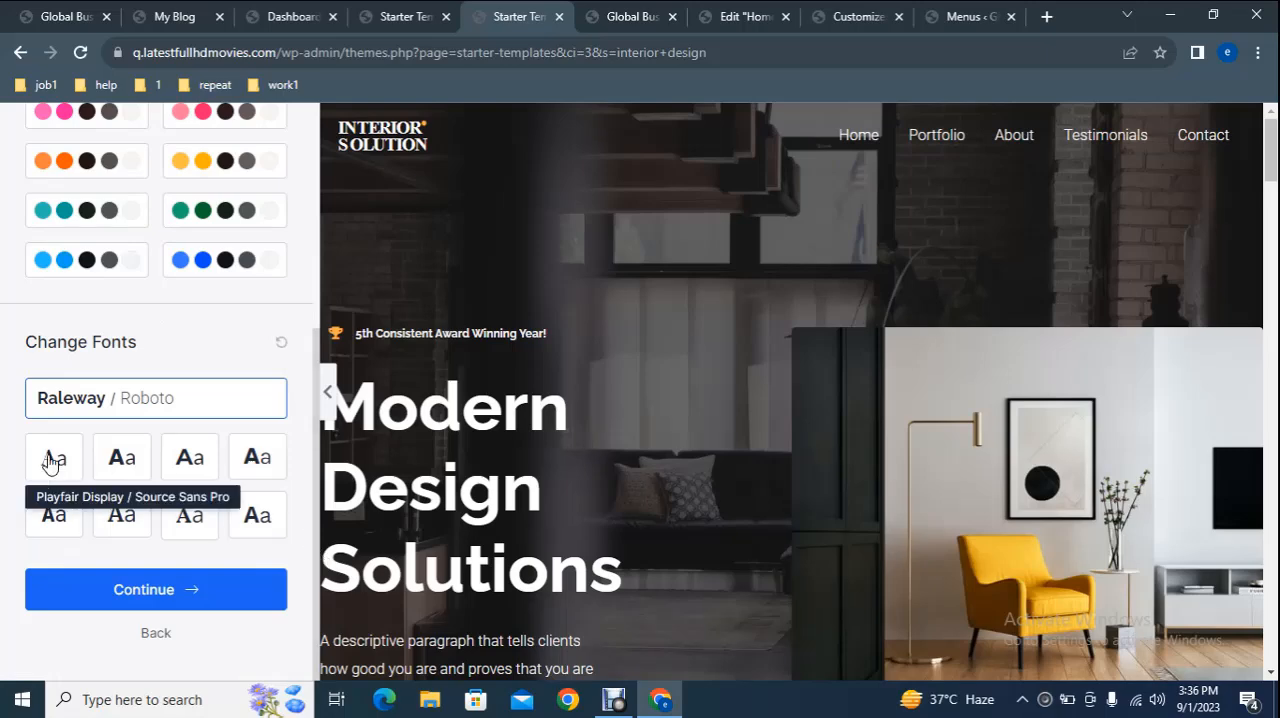
pyautogui.click(186, 592)
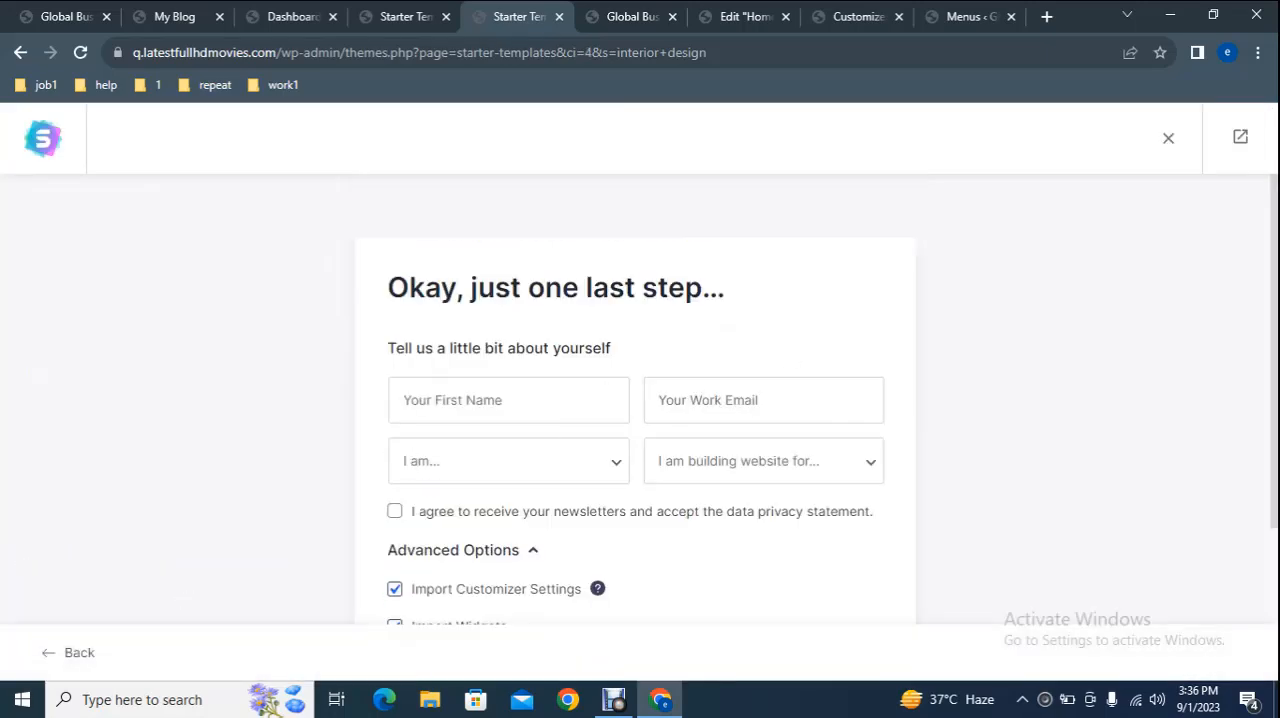
# Fill in the first name and work email in the form about yourself.
pyautogui.scroll(-1, 1276, 350)
pyautogui.click(497, 285)
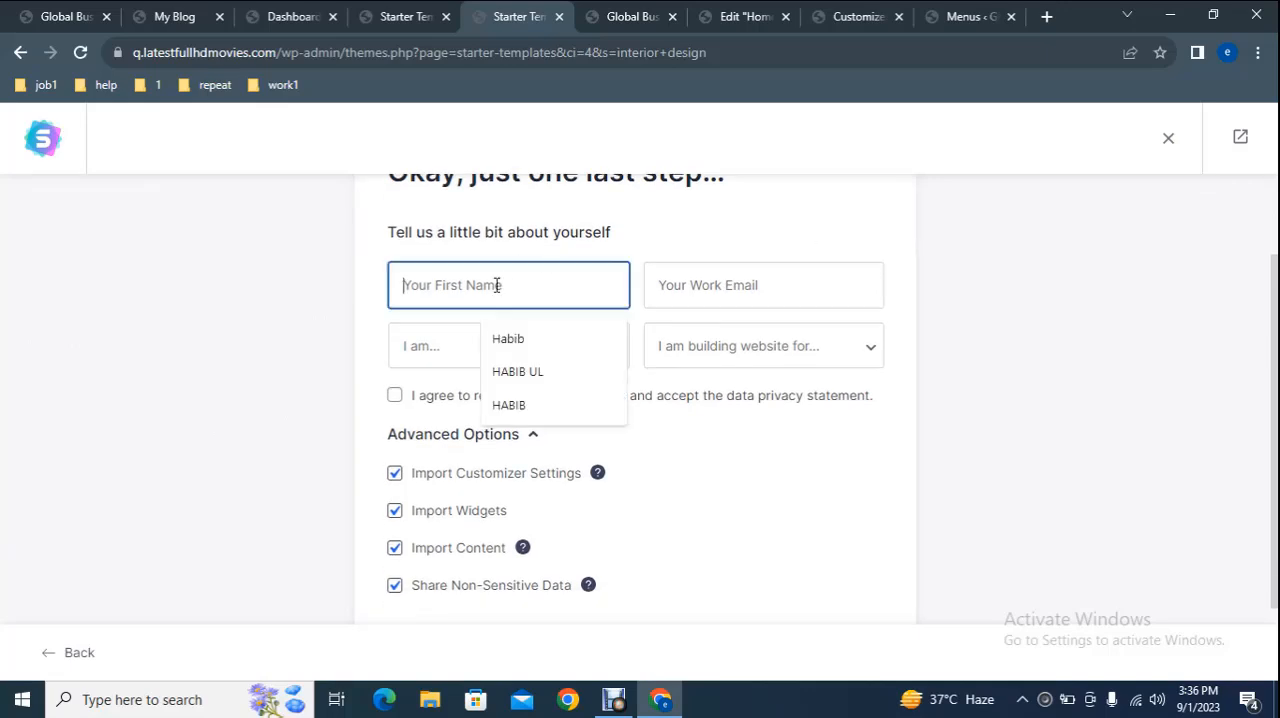
pyautogui.click(523, 337)
pyautogui.click(745, 291)
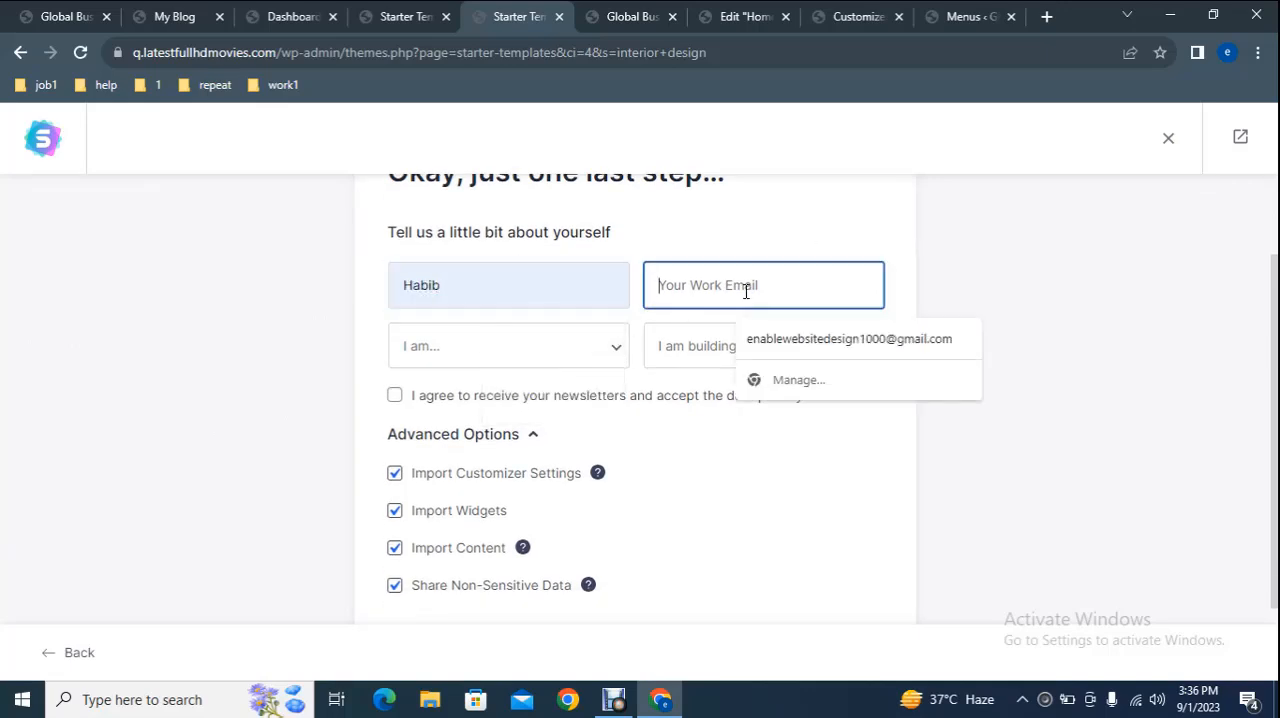
pyautogui.click(789, 338)
# Set the experience level to Intermediate and the website purpose to My Client, and submit the form to build the website.
pyautogui.click(535, 355)
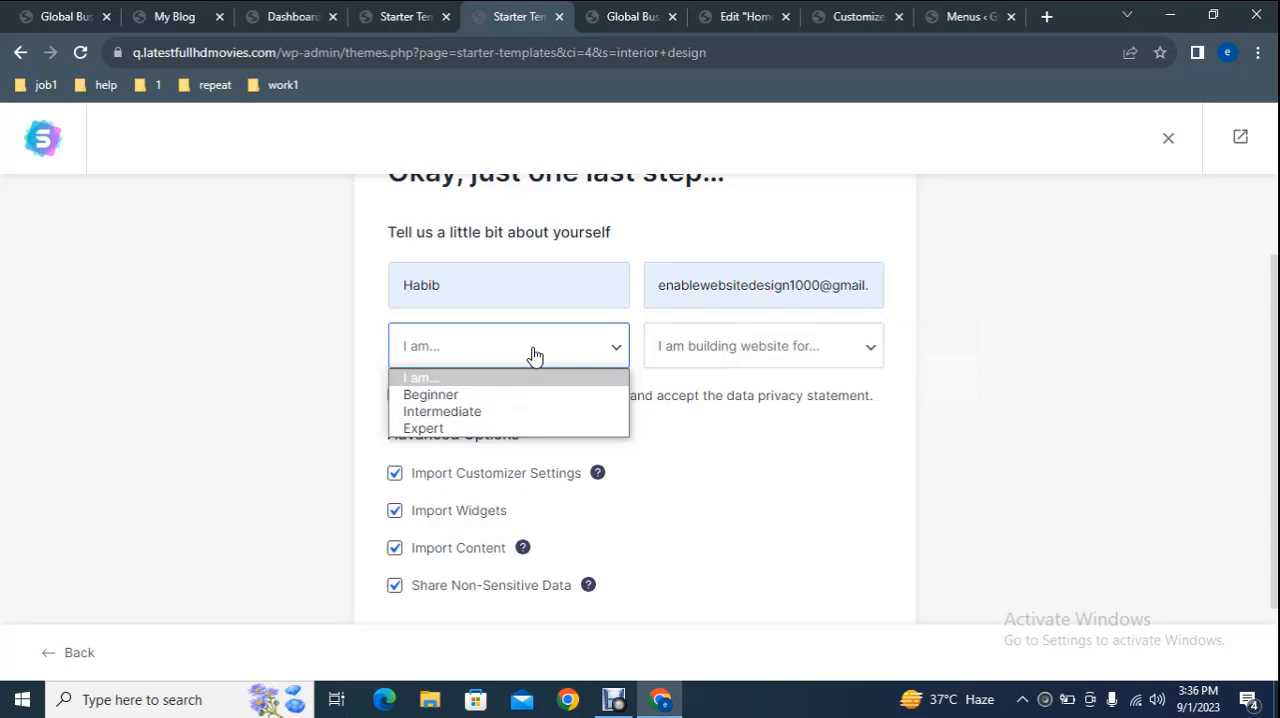
pyautogui.click(492, 411)
pyautogui.click(771, 346)
pyautogui.click(735, 409)
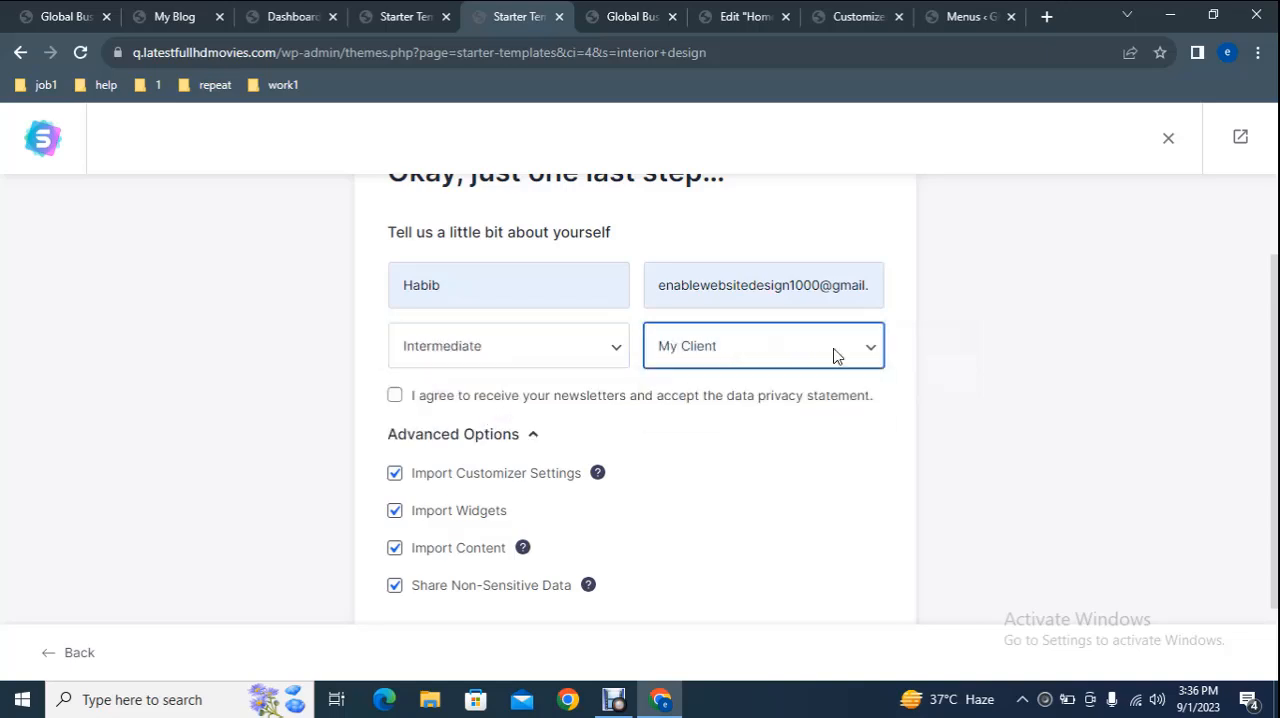
pyautogui.scroll(-1, 1272, 444)
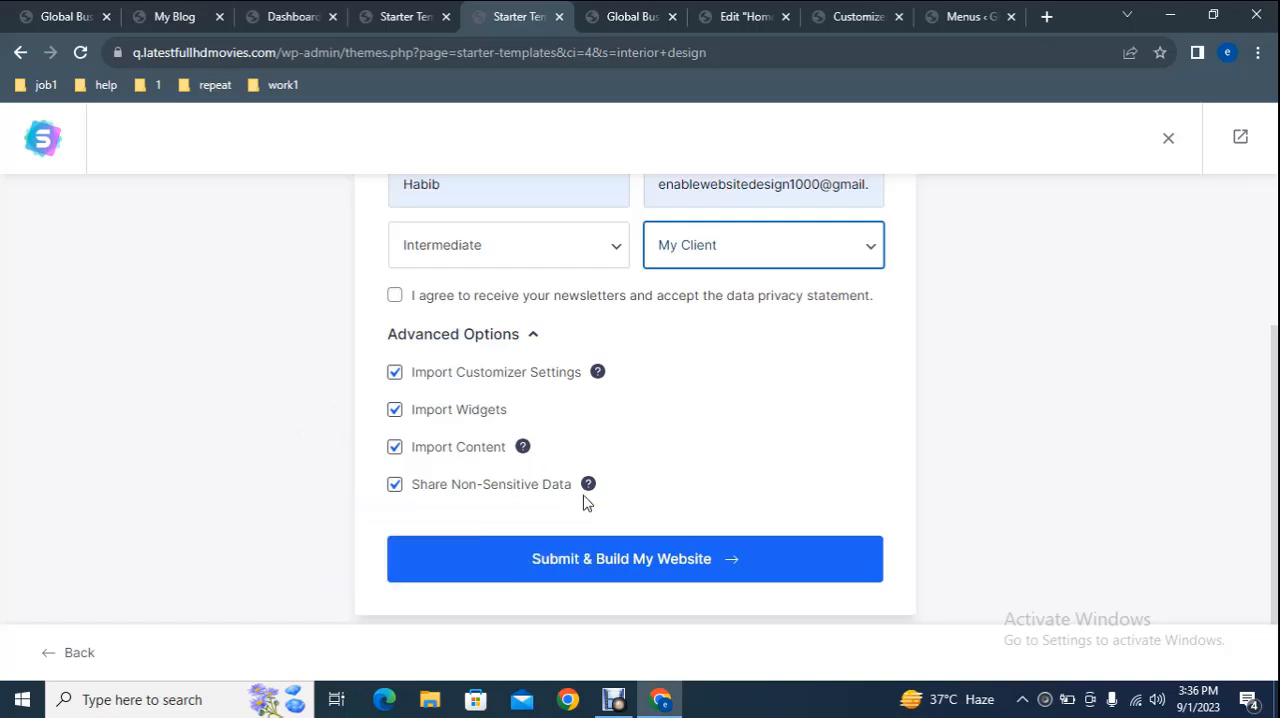
pyautogui.click(616, 567)
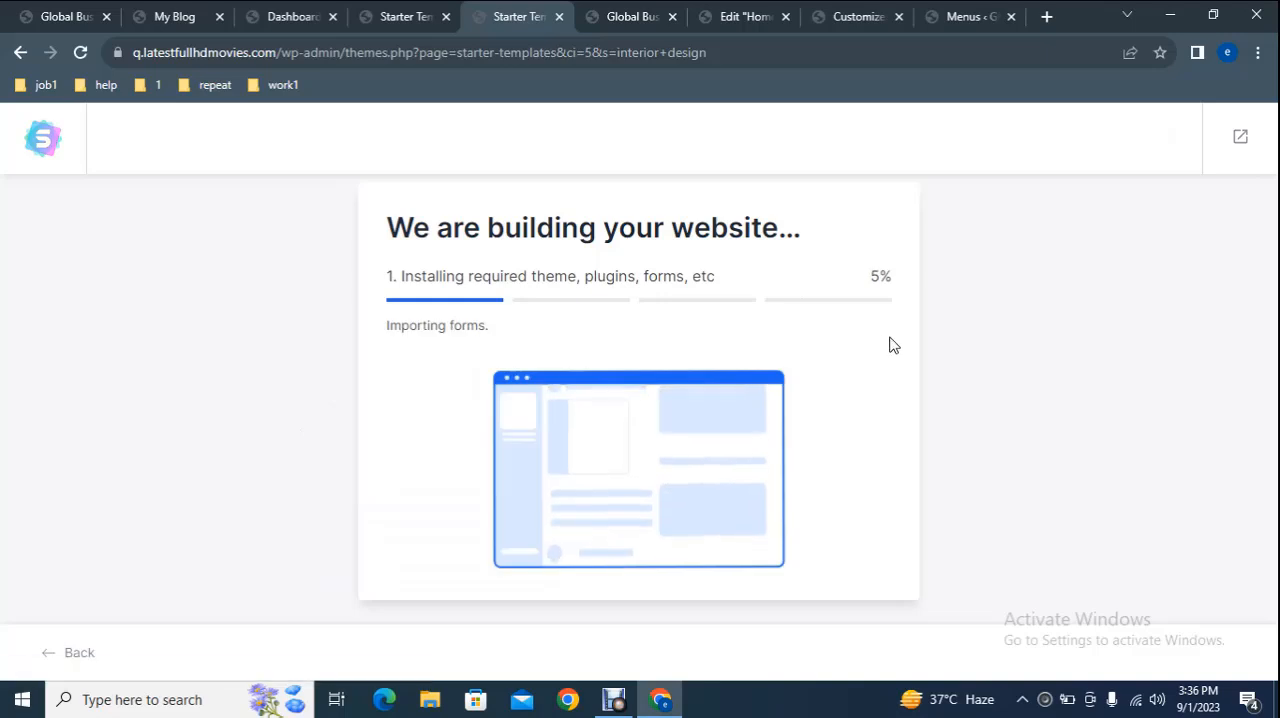
# On the finished 15.bigjollyshoes.com site, open the customizer's Header Builder and view the site title and logo settings.
pyautogui.click(632, 14)
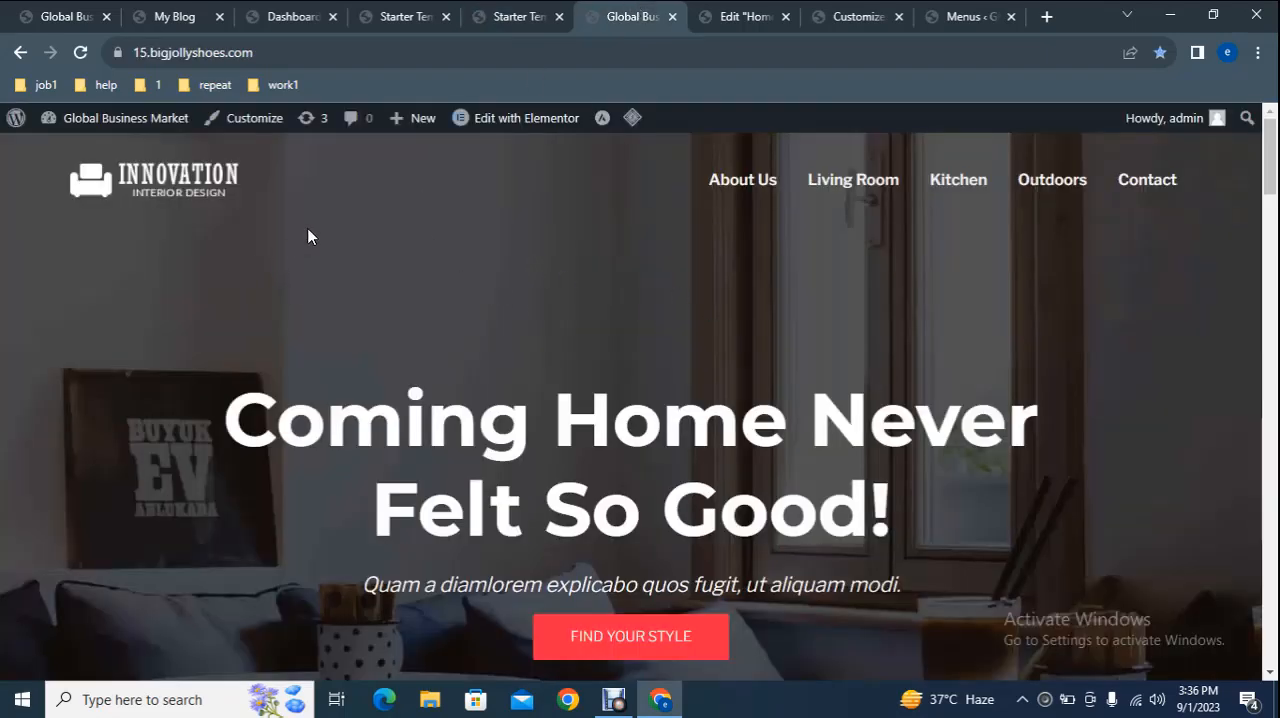
pyautogui.rightClick(245, 119)
pyautogui.click(270, 130)
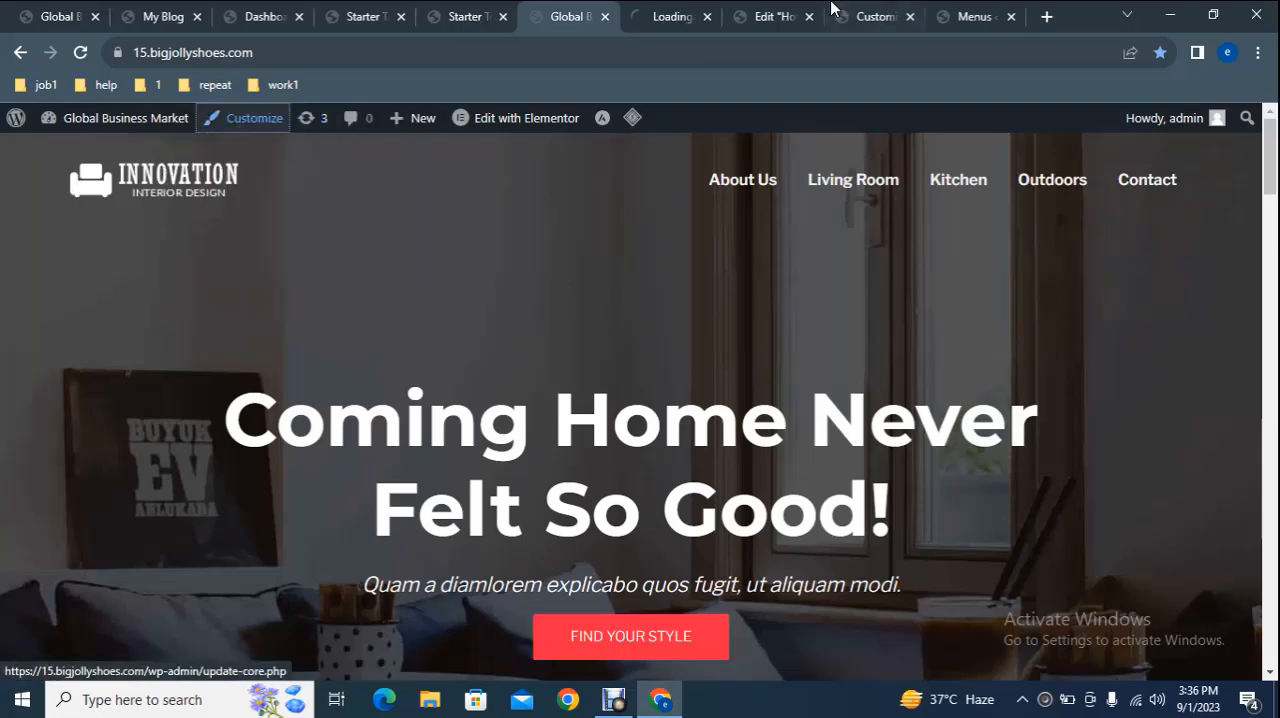
pyautogui.click(891, 12)
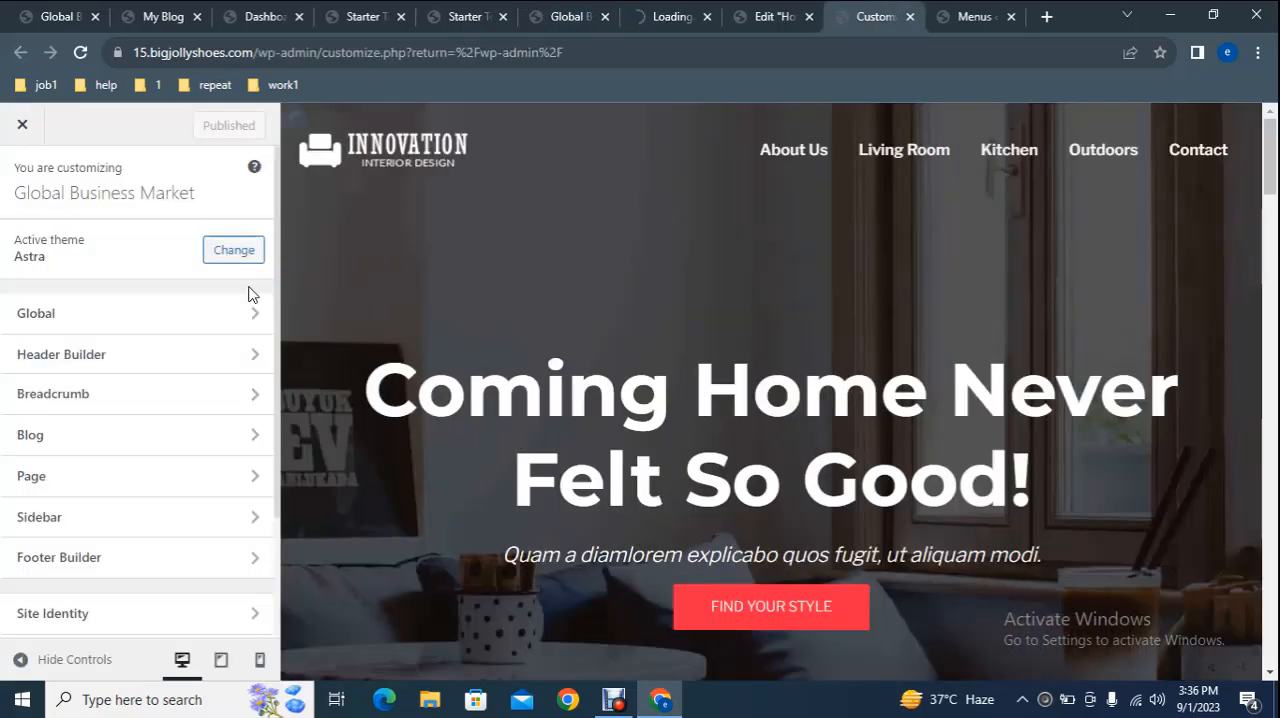
pyautogui.click(118, 358)
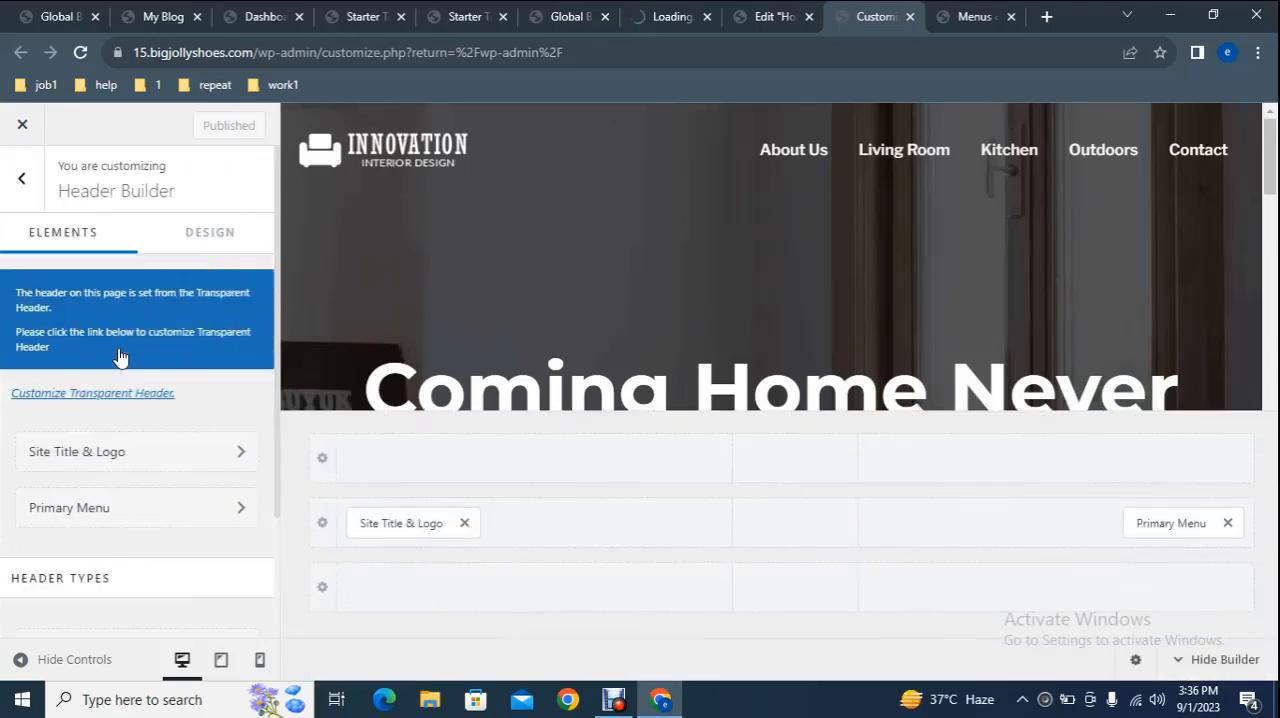
pyautogui.click(127, 456)
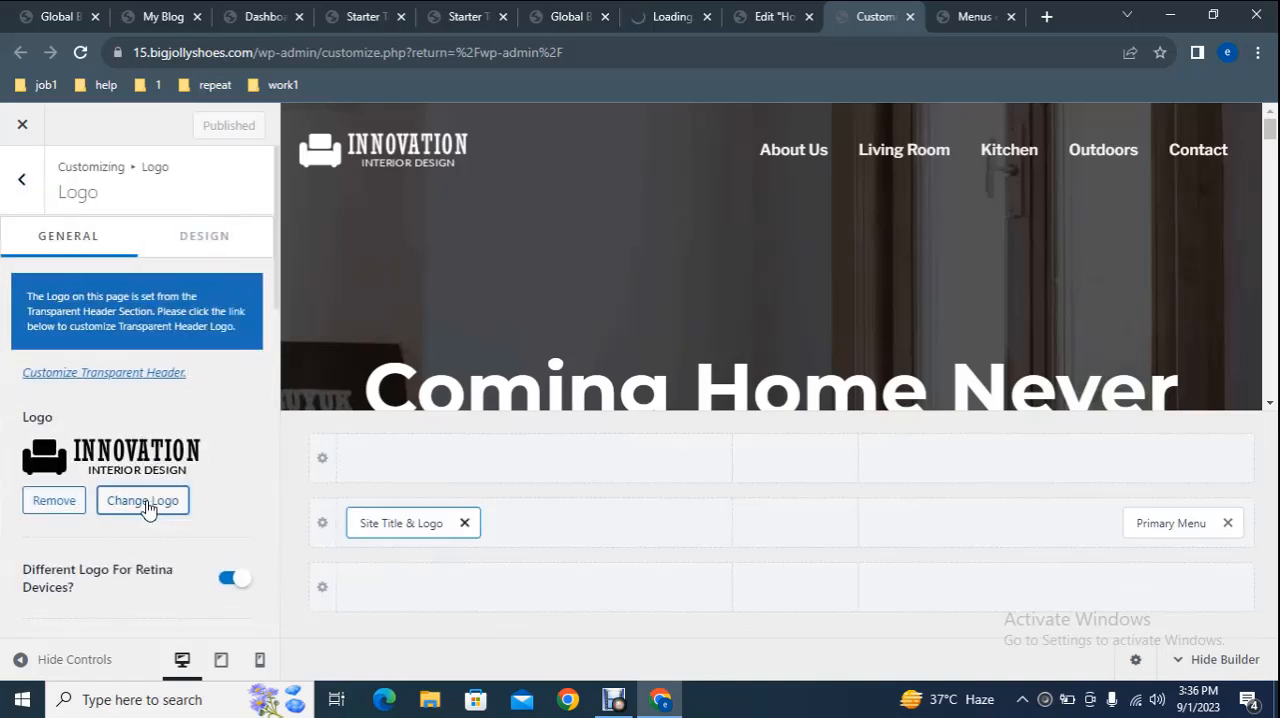
# Open the Menus page of 15.bigjollyshoes.com and remove the About Us item from the Site Navigation menu.
pyautogui.click(558, 10)
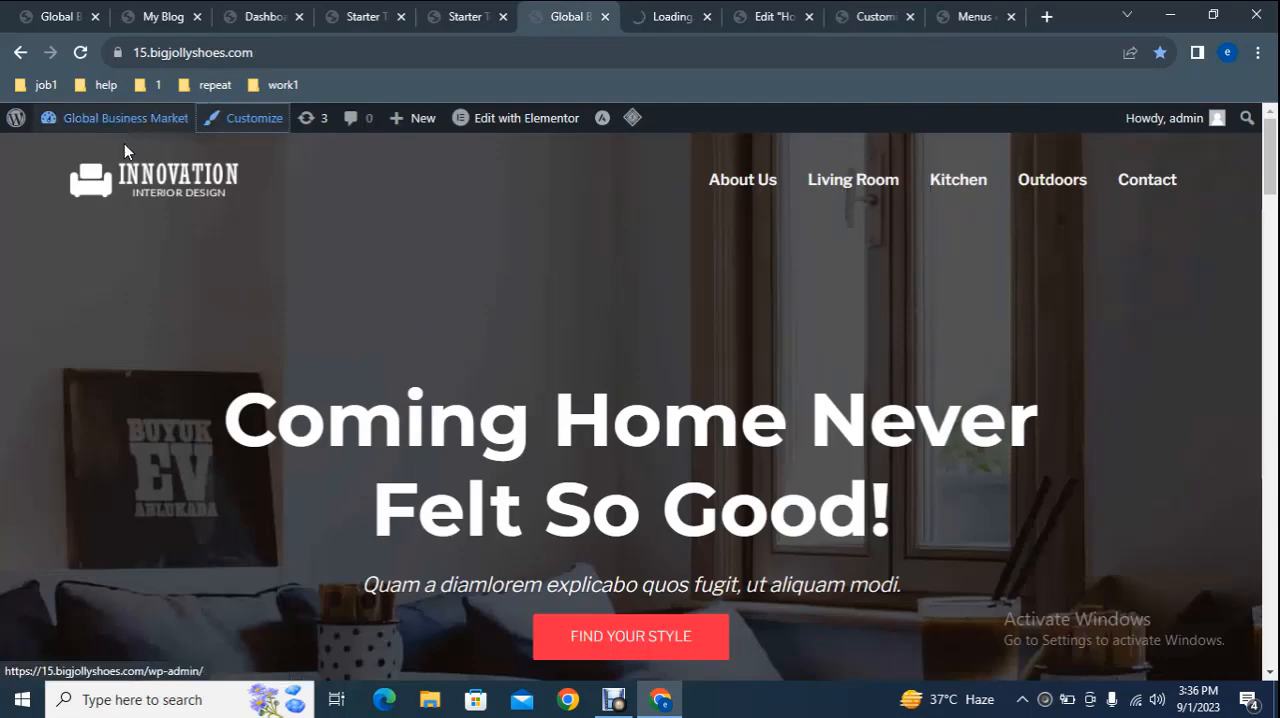
pyautogui.moveTo(88, 135)
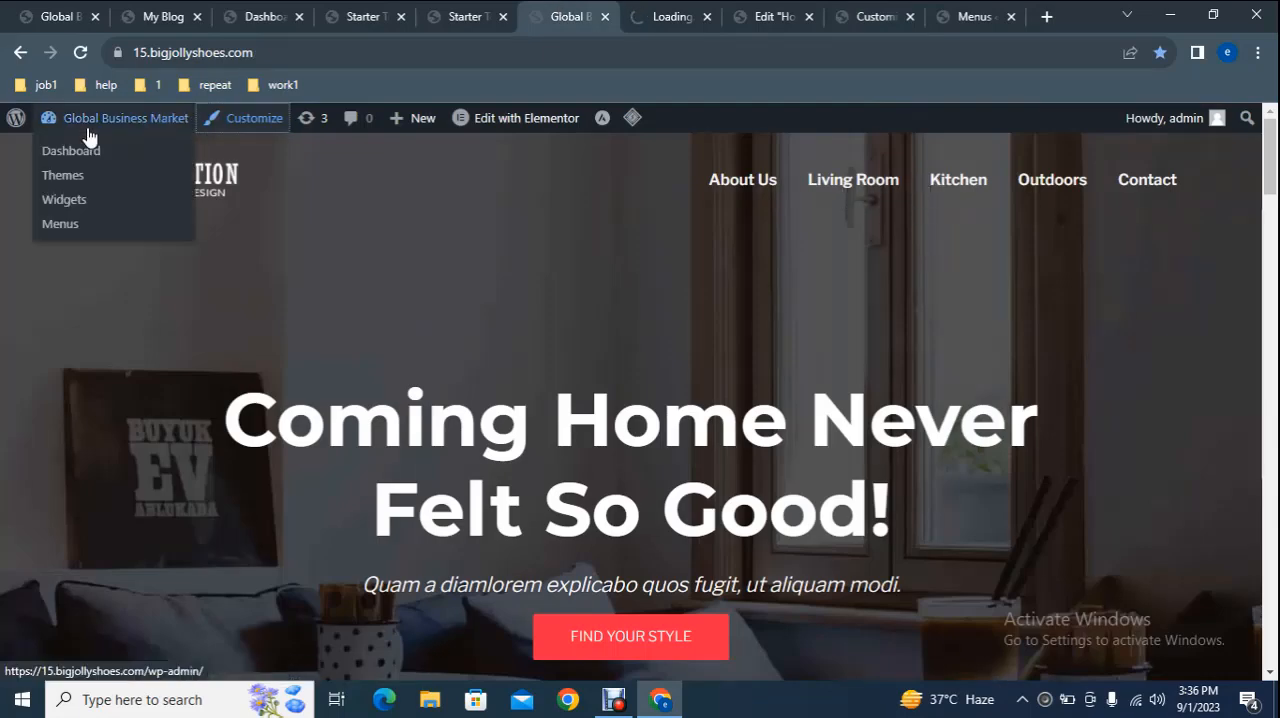
pyautogui.rightClick(73, 222)
pyautogui.click(118, 237)
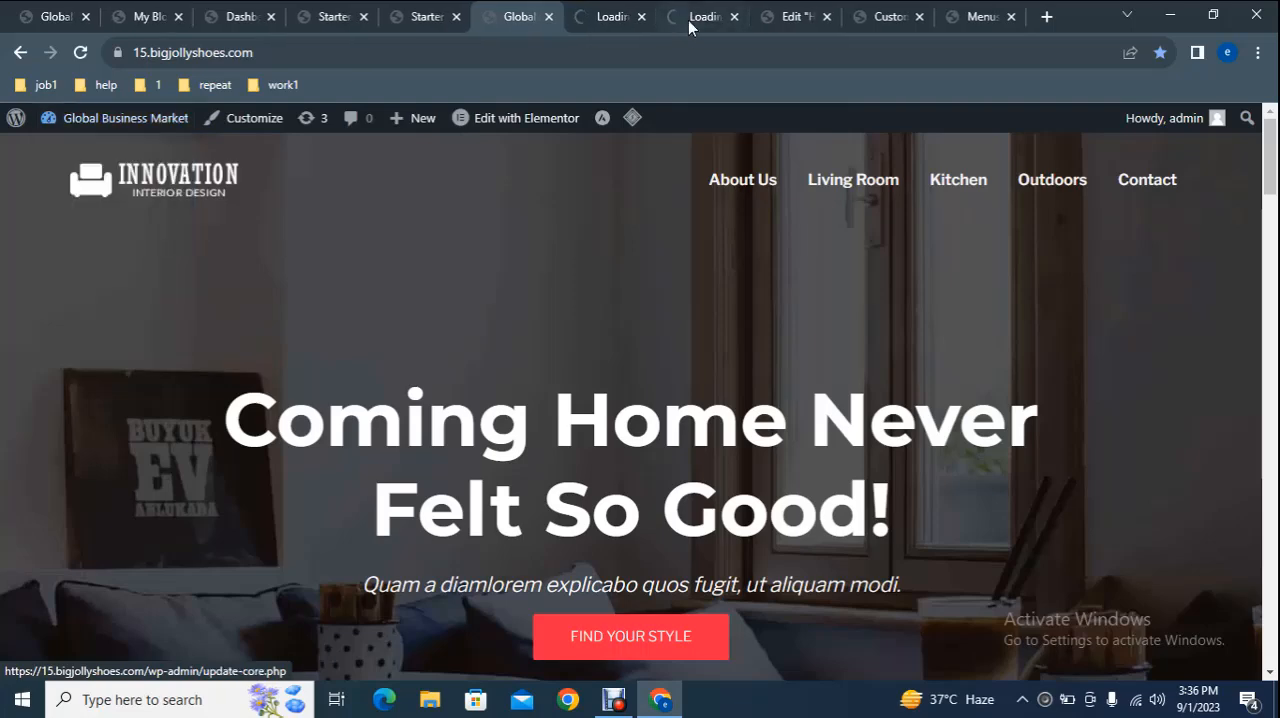
pyautogui.click(985, 14)
pyautogui.scroll(-4, 1273, 455)
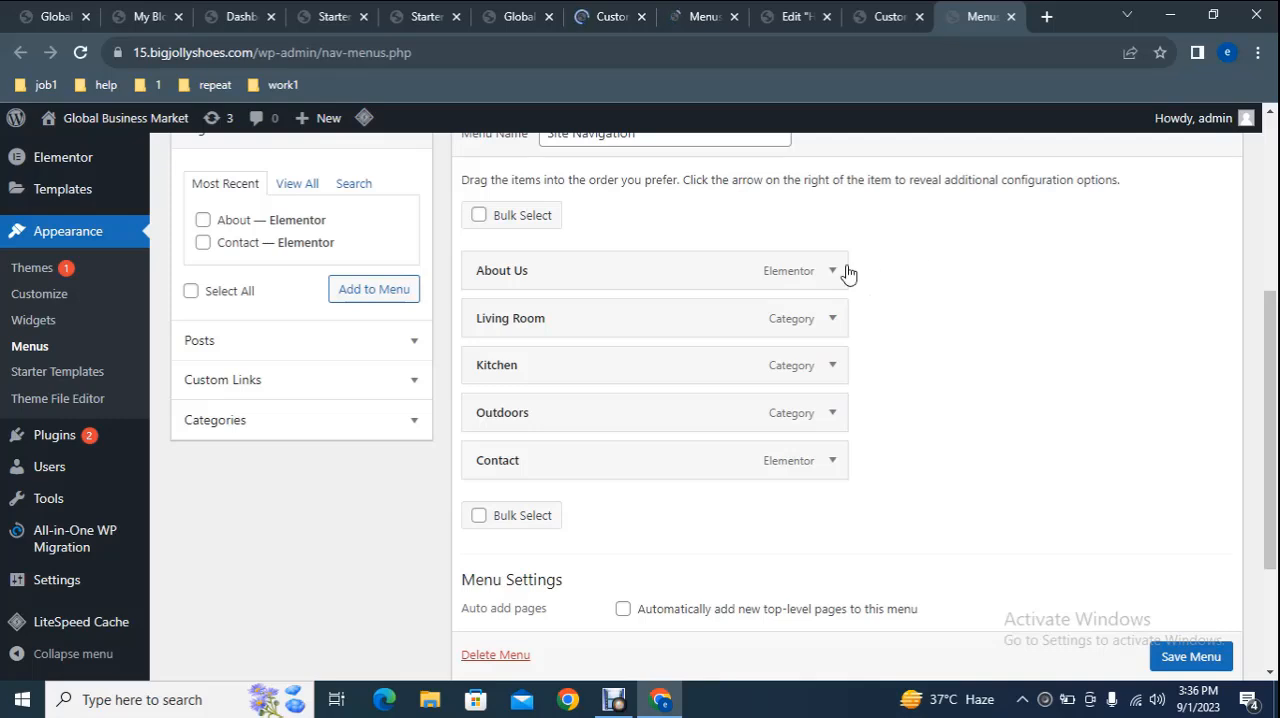
pyautogui.click(836, 274)
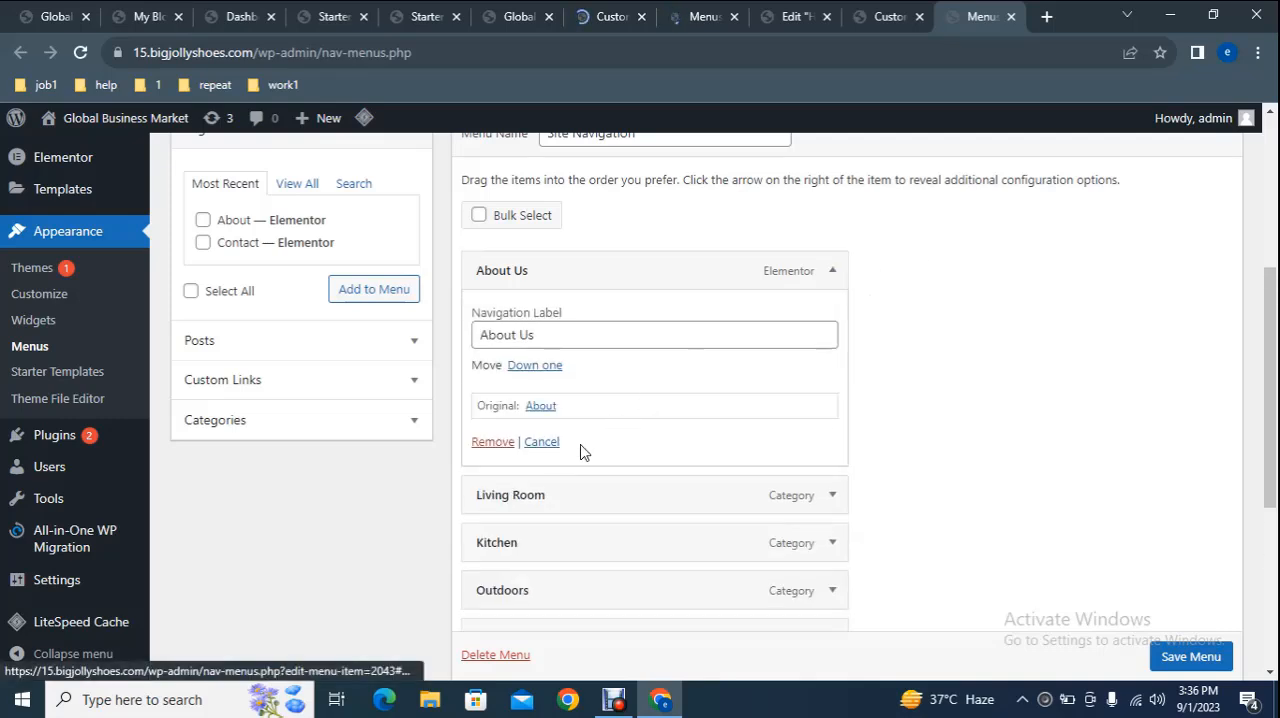
pyautogui.click(475, 440)
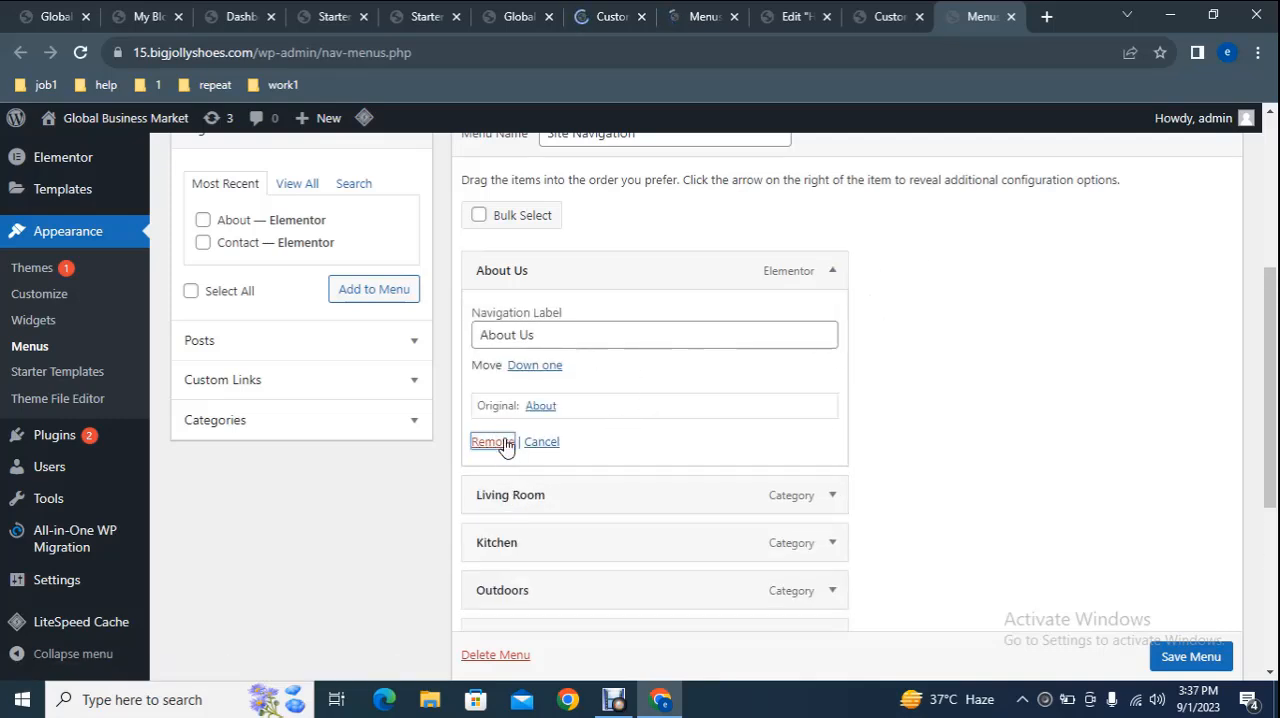
# Add the About page to the Site Navigation menu and place it directly before Contact.
pyautogui.click(264, 221)
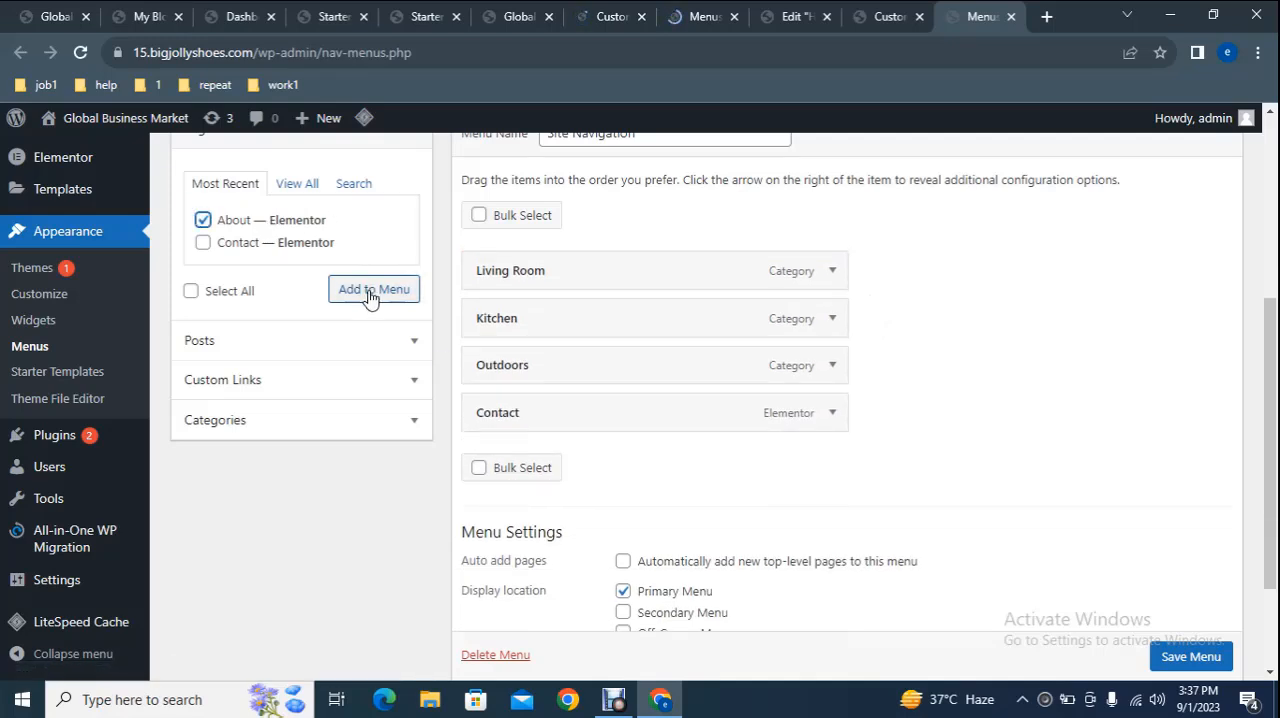
pyautogui.click(370, 292)
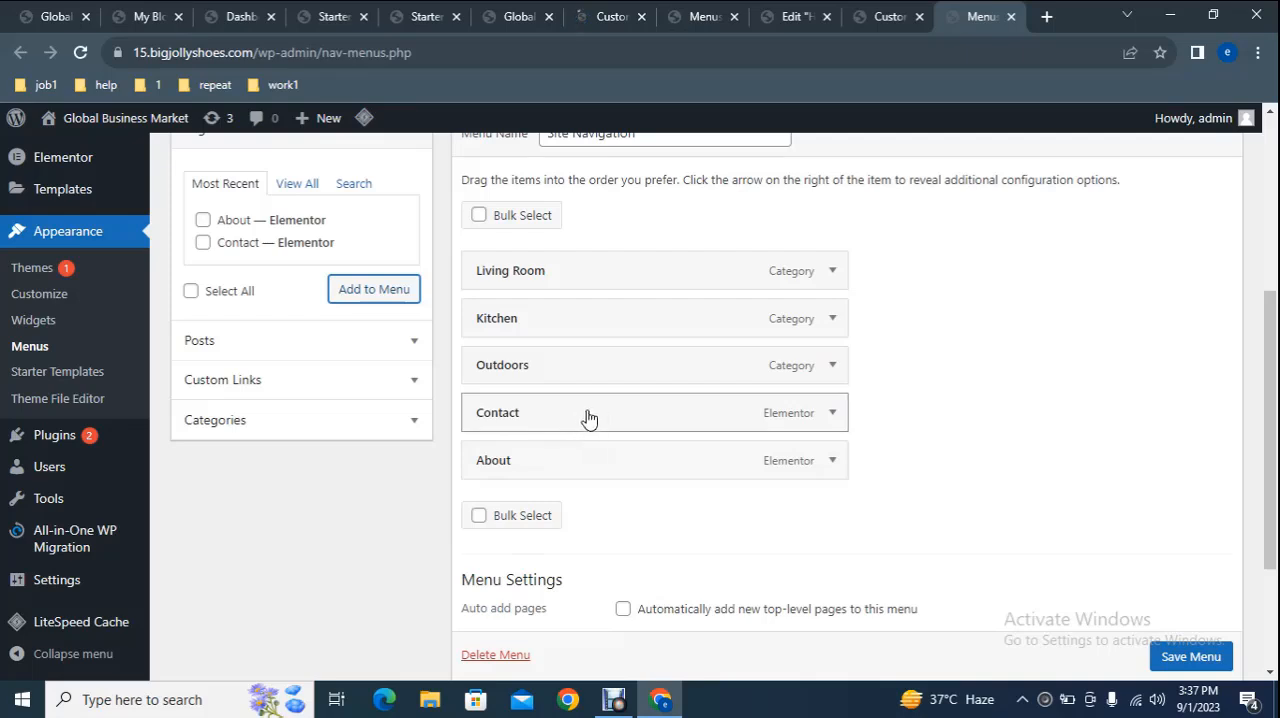
pyautogui.moveTo(606, 417); pyautogui.dragTo(614, 469)
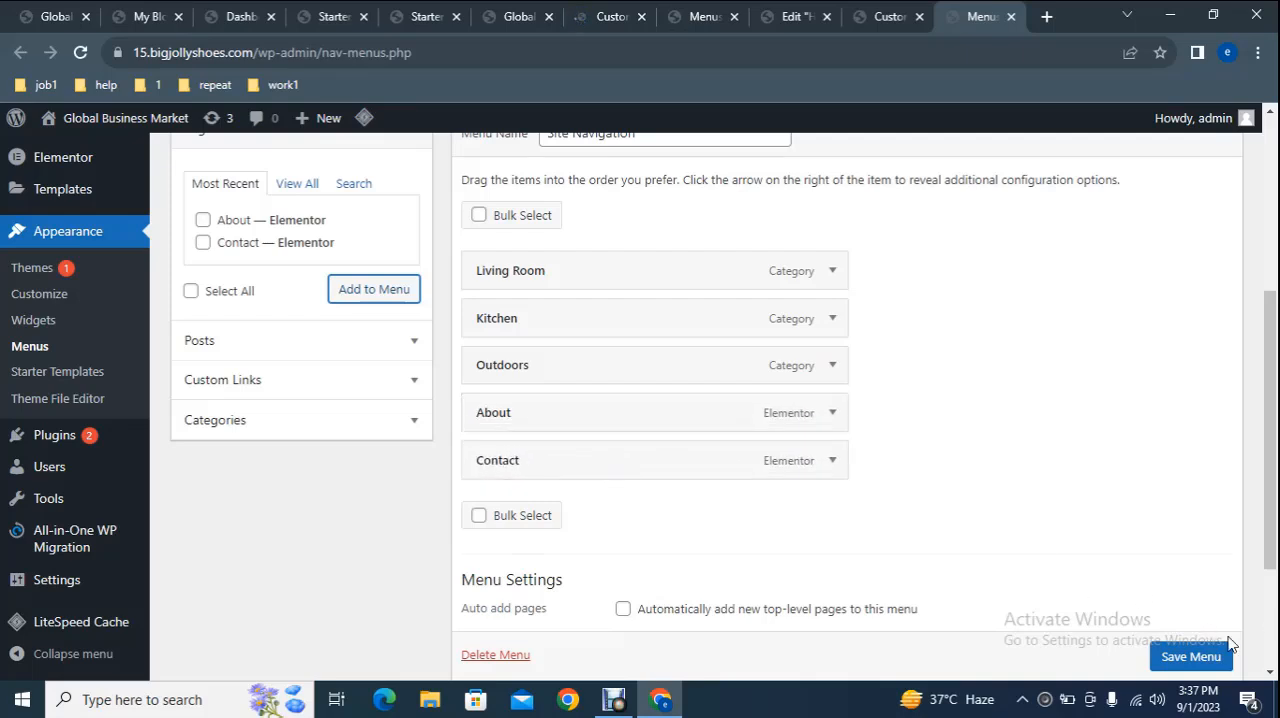
# Open the site's Home Header for editing in Elementor and dismiss the What's New announcement.
pyautogui.click(524, 8)
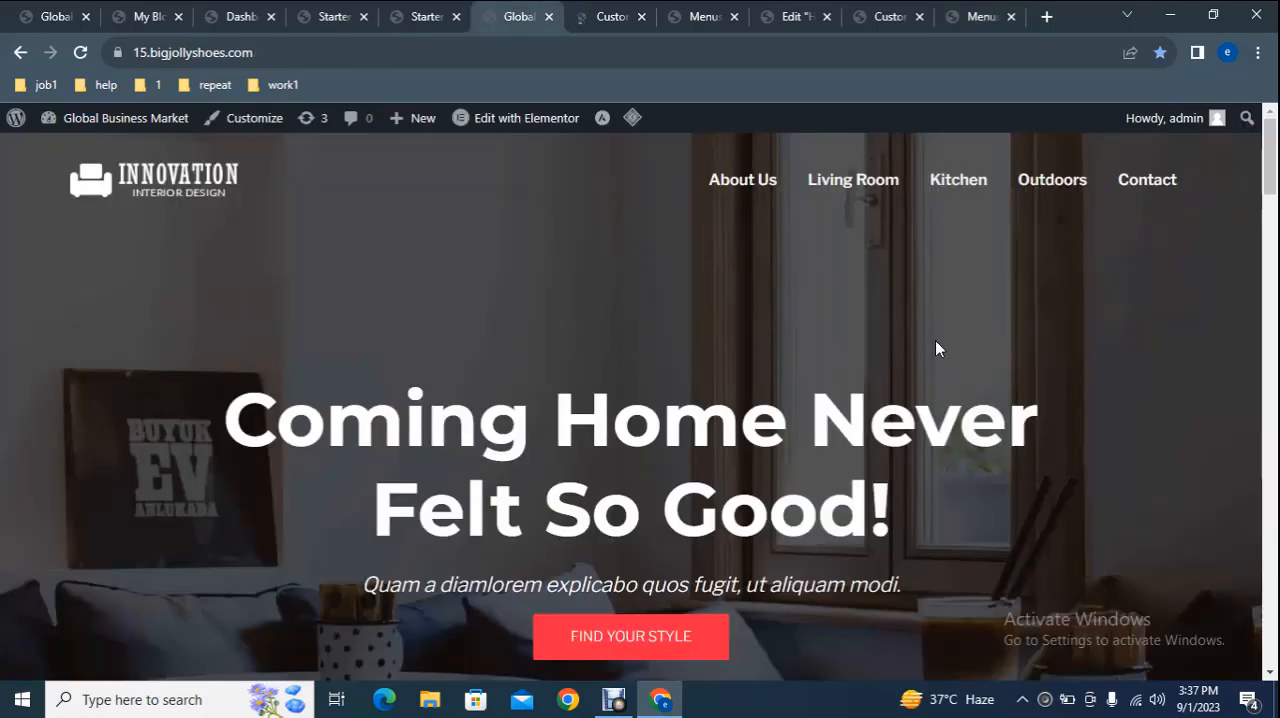
pyautogui.moveTo(493, 120)
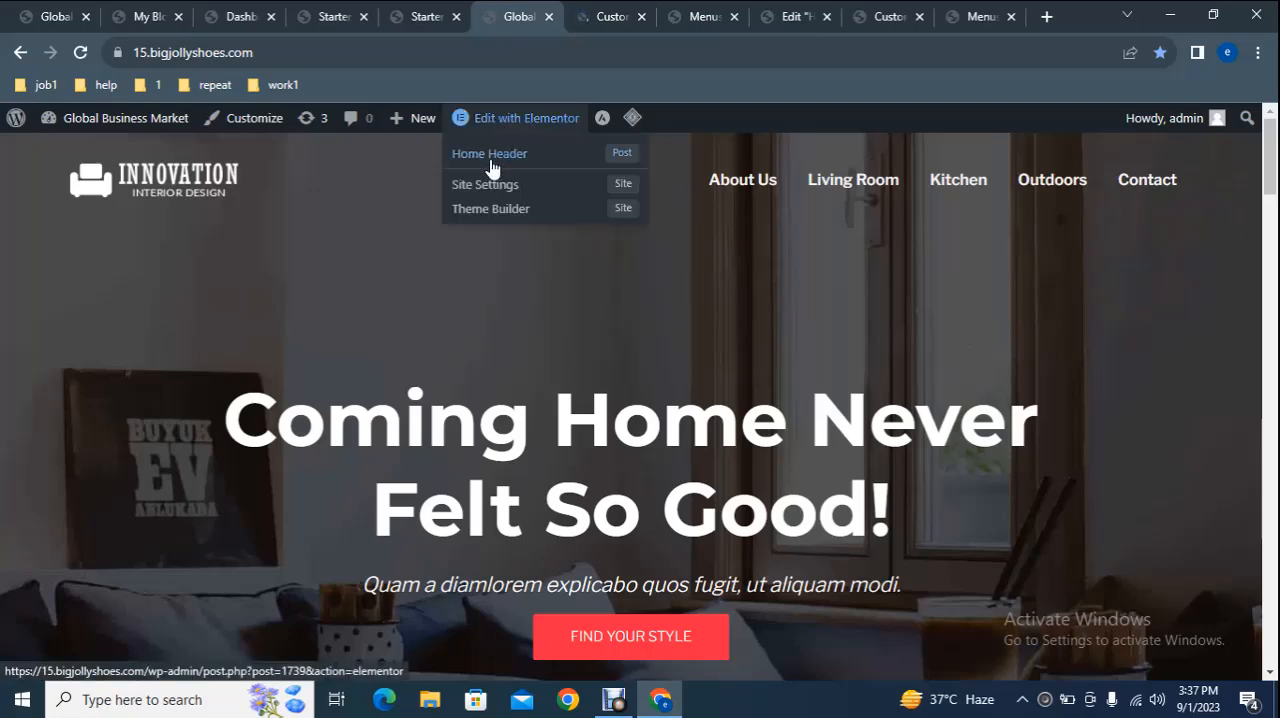
pyautogui.rightClick(500, 160)
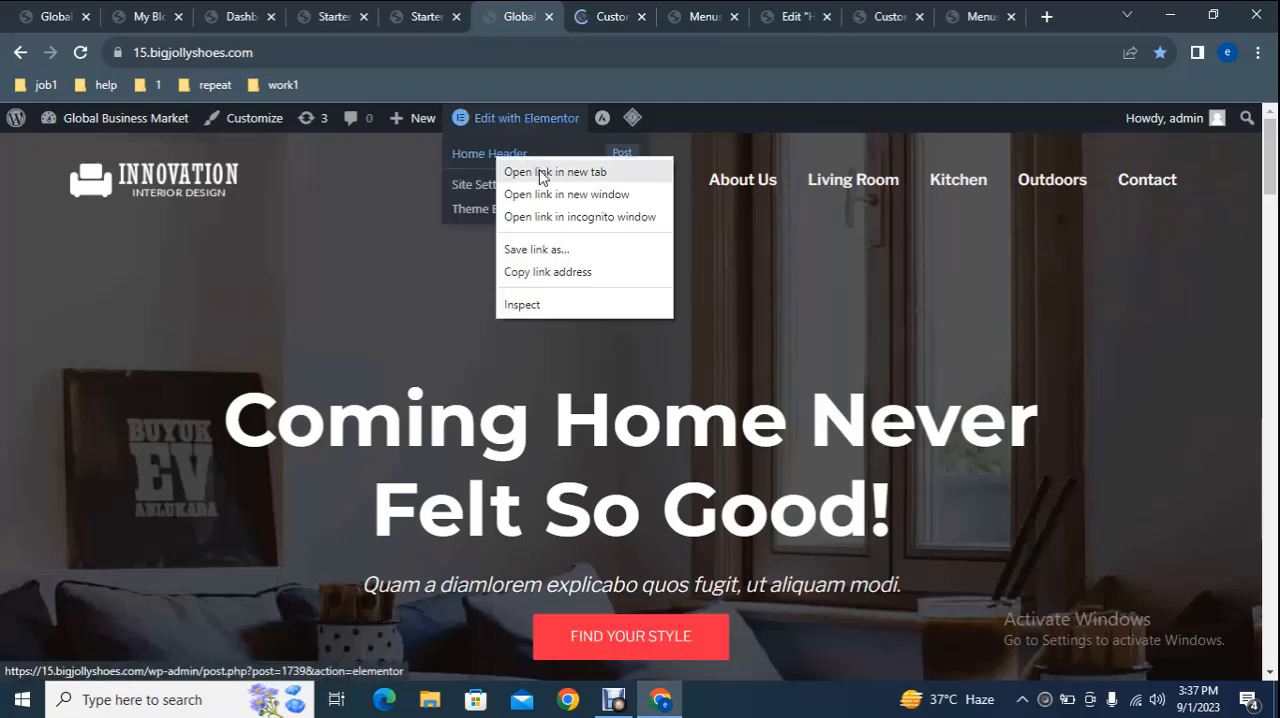
pyautogui.click(543, 170)
pyautogui.click(814, 14)
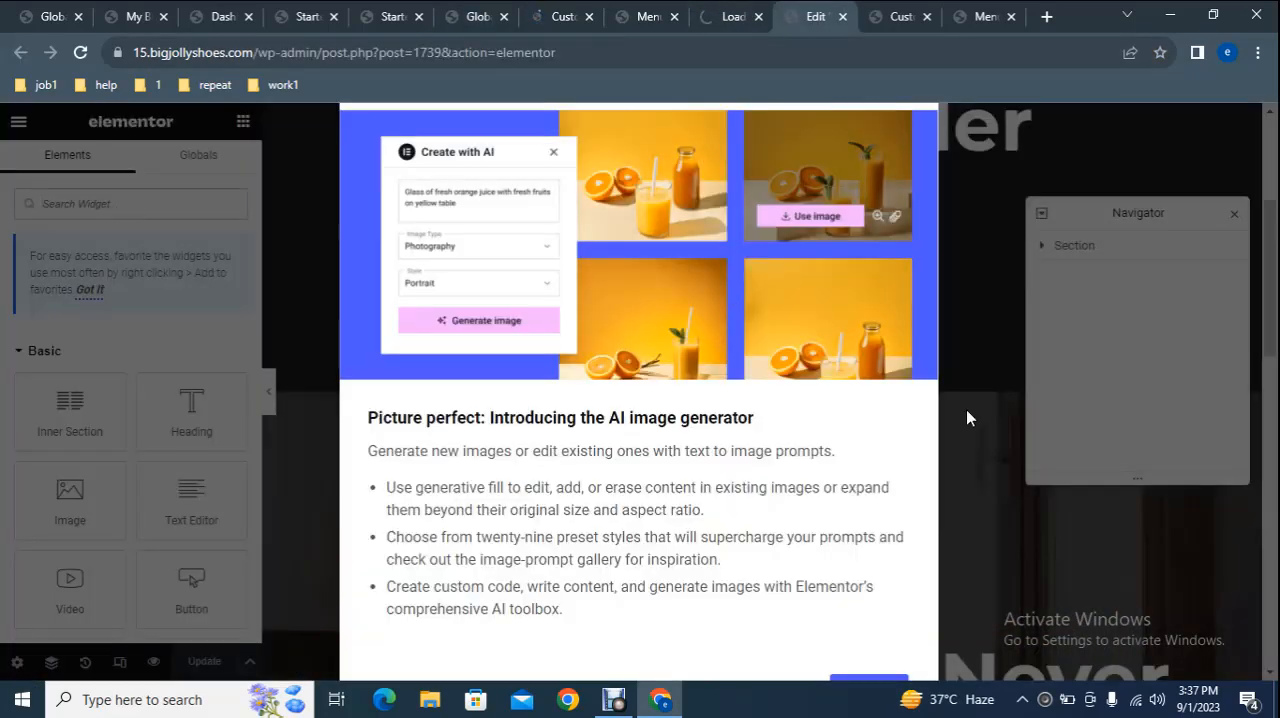
pyautogui.click(867, 684)
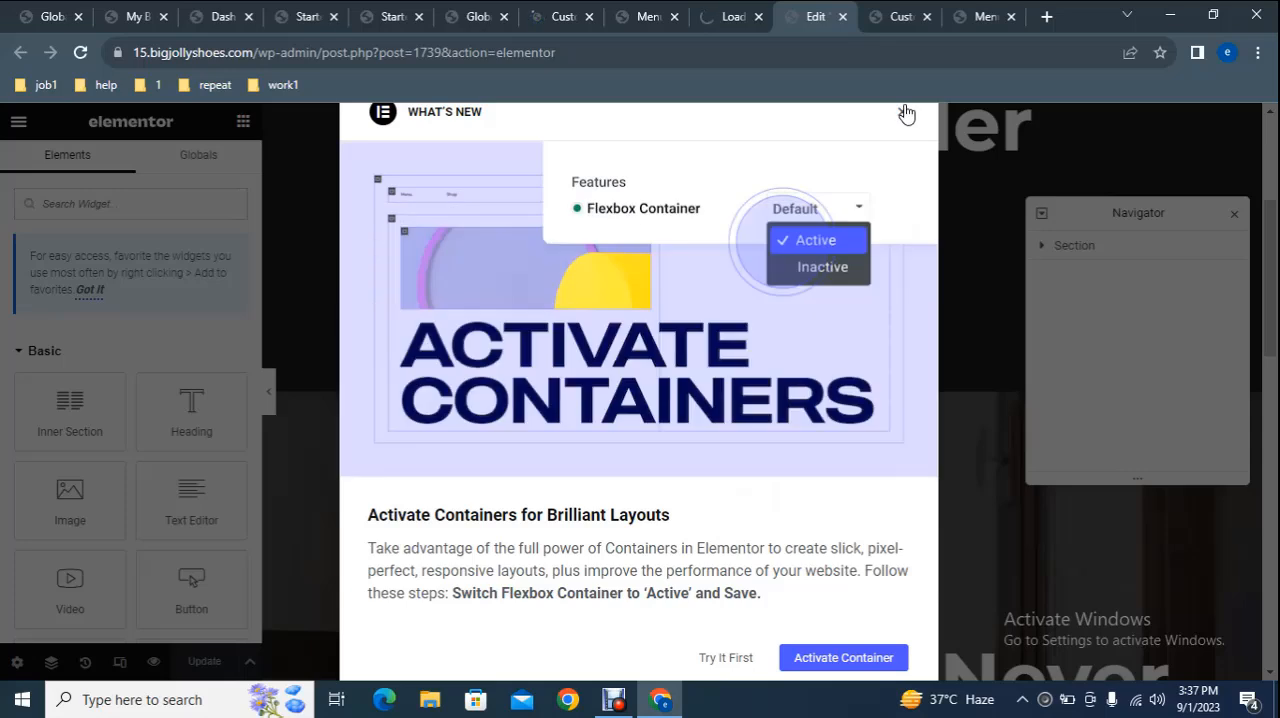
pyautogui.click(903, 114)
# Change the title of the hero section's icon box to "Interior Design".
pyautogui.scroll(3, 694, 383)
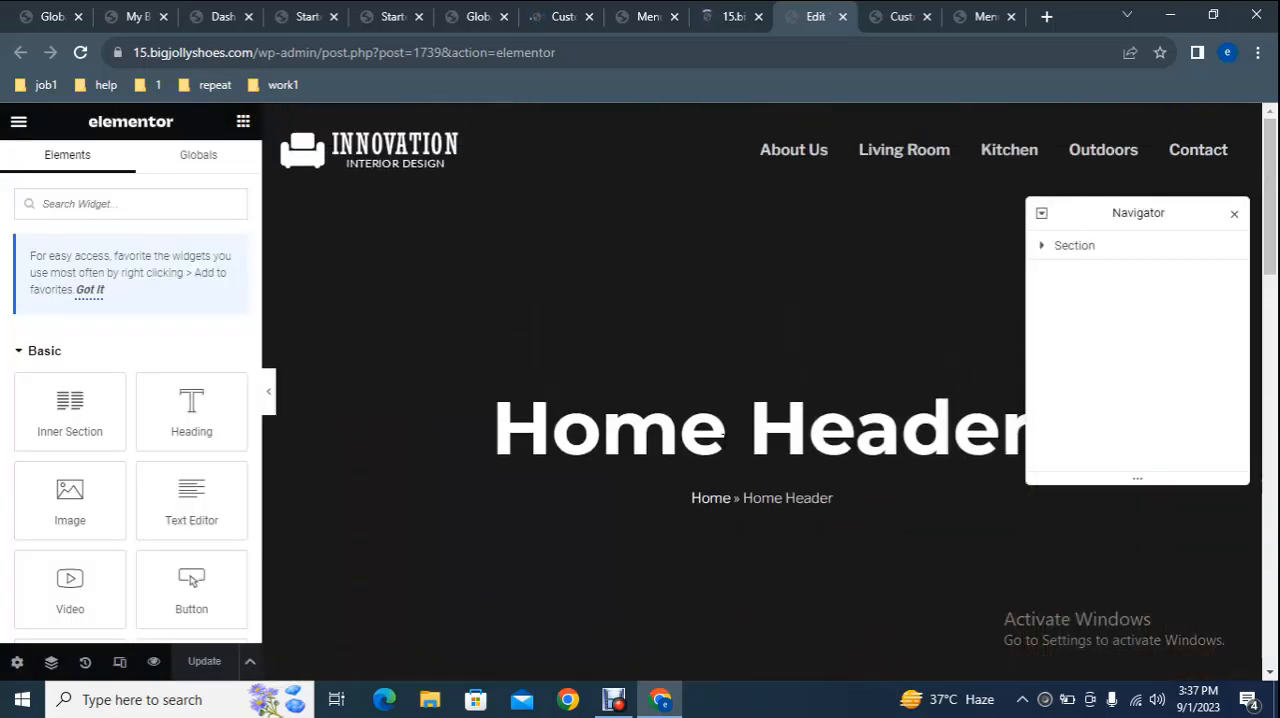
pyautogui.moveTo(1271, 214); pyautogui.dragTo(1272, 377)
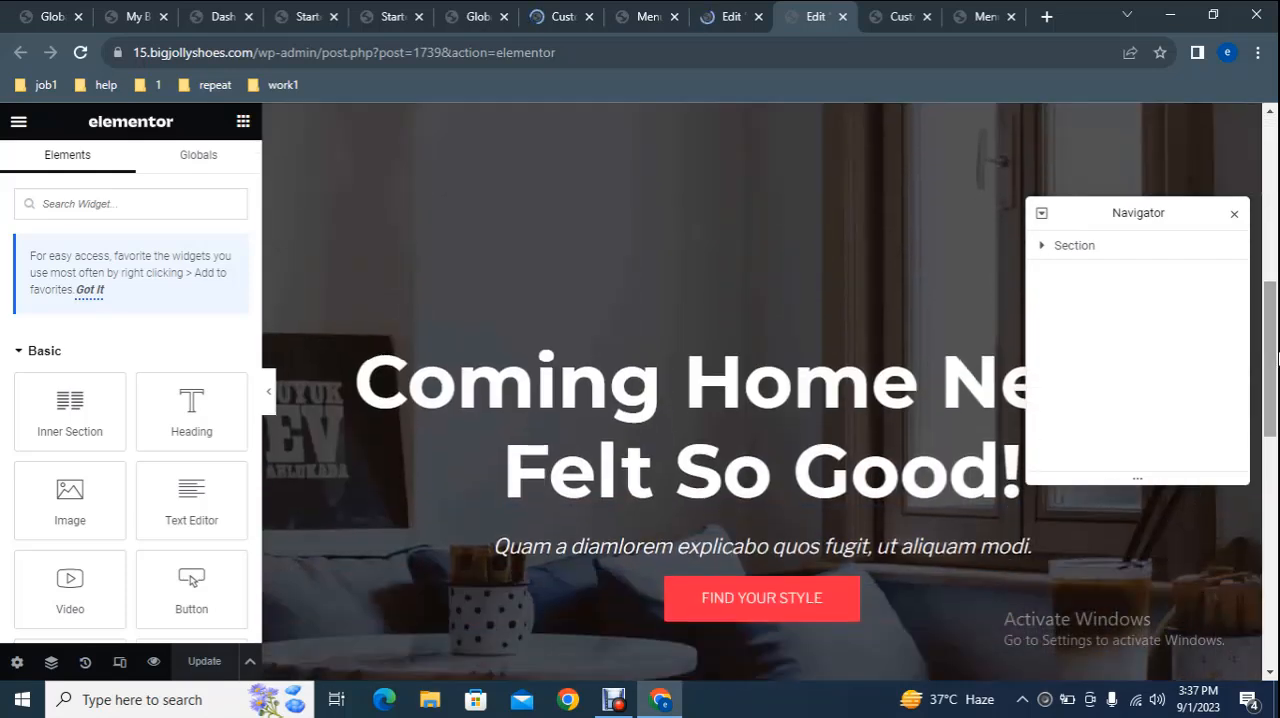
pyautogui.click(595, 401)
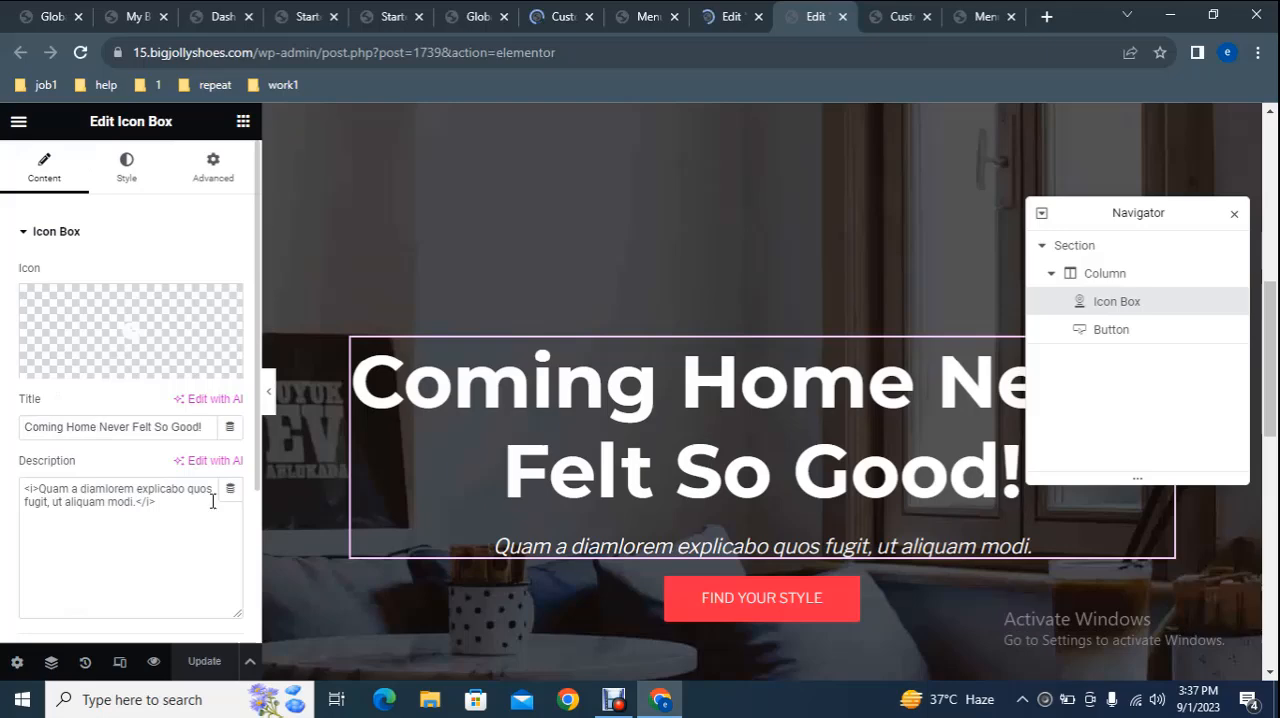
pyautogui.tripleClick(102, 428)
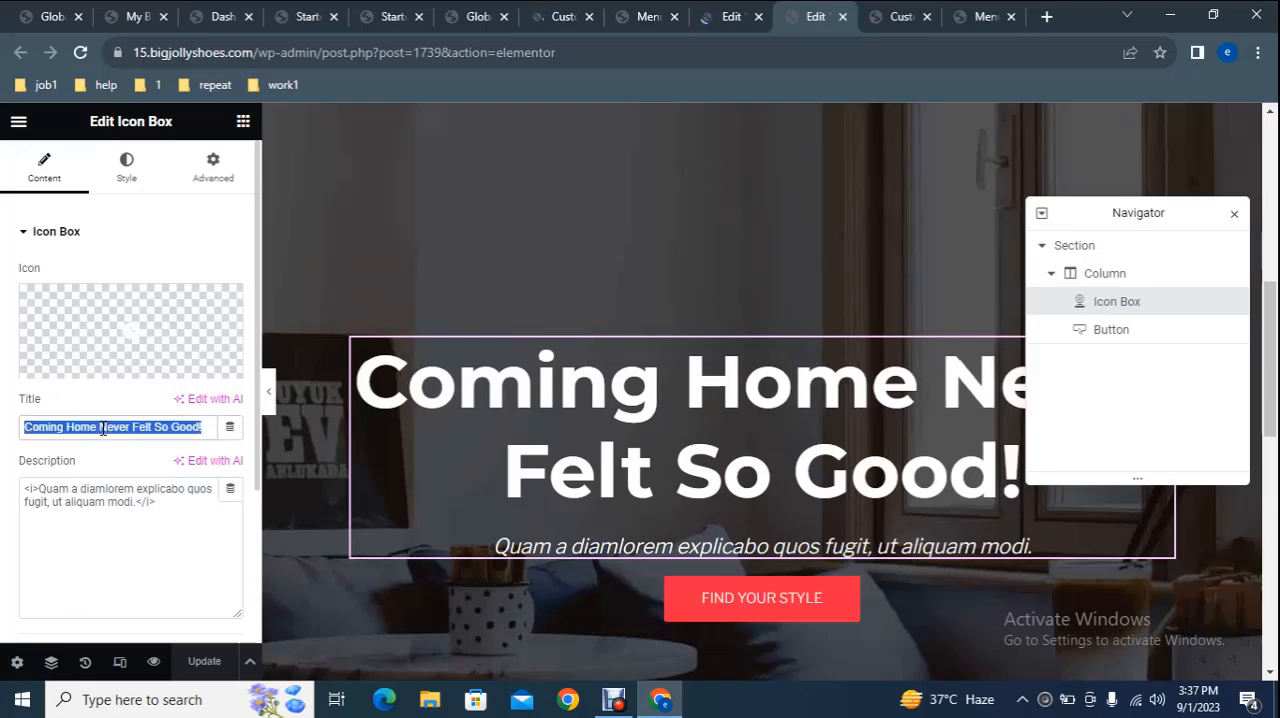
pyautogui.write('I')
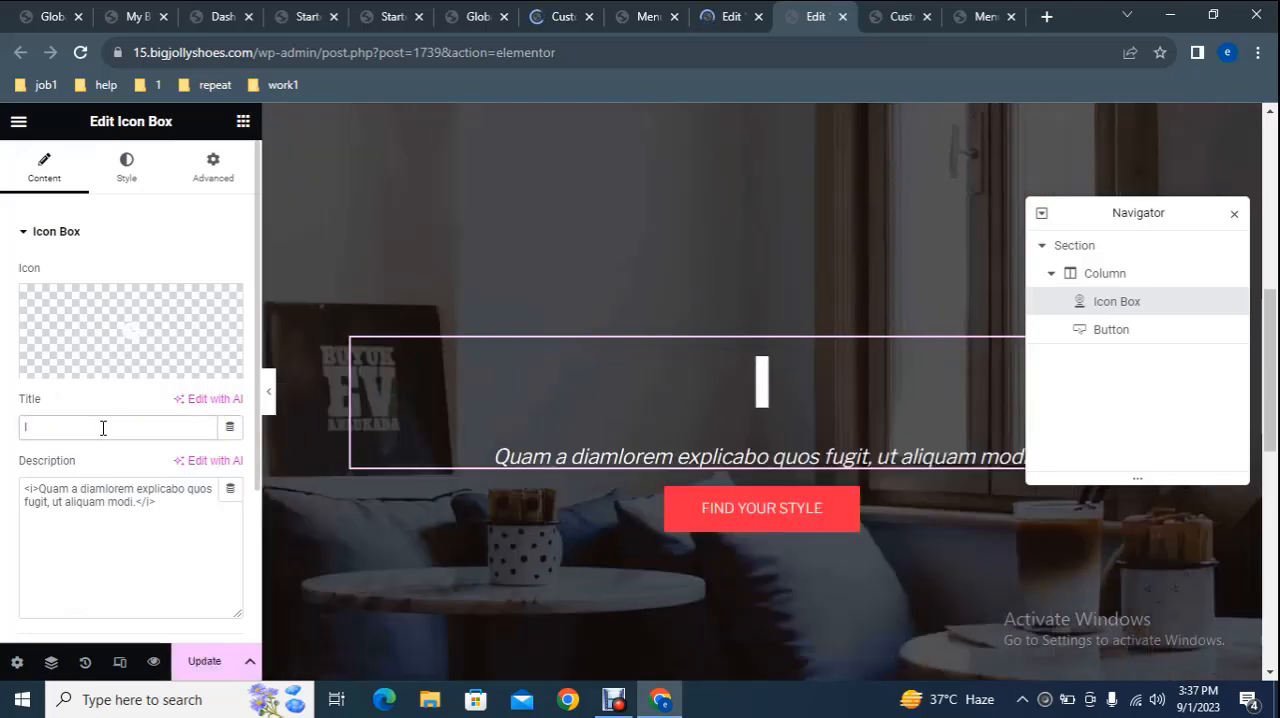
pyautogui.write('nter')
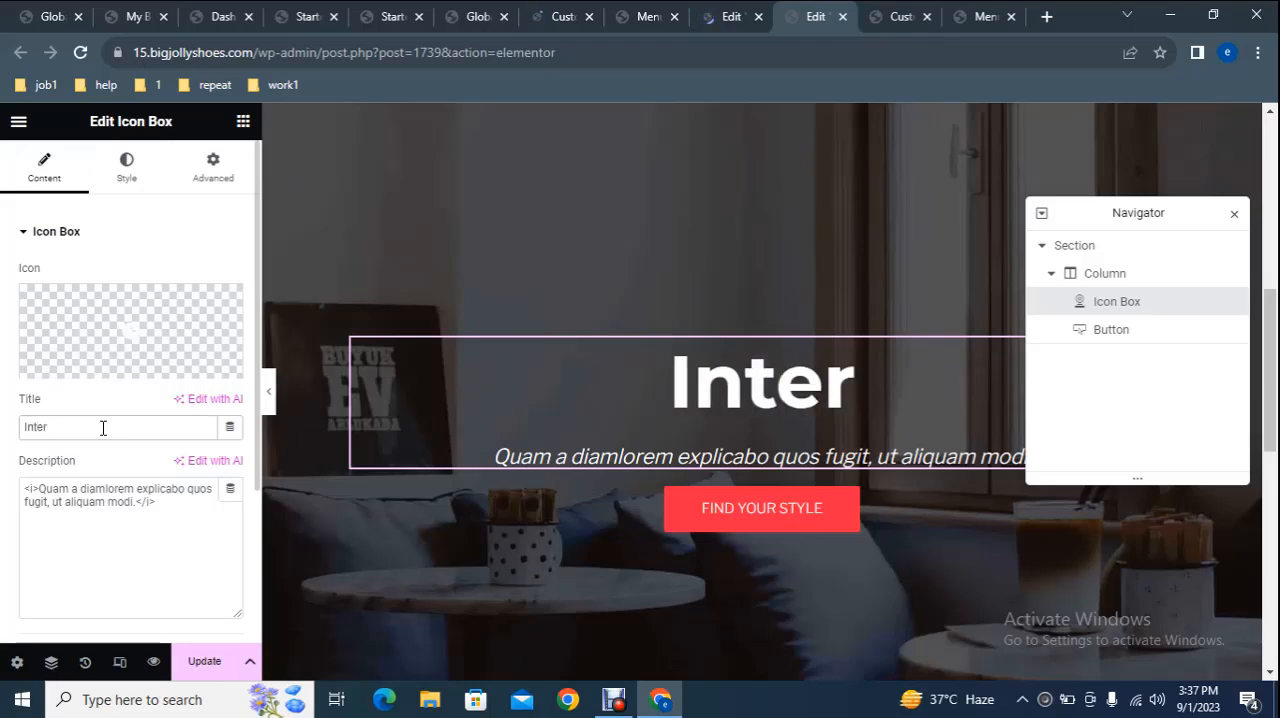
pyautogui.write('ior ')
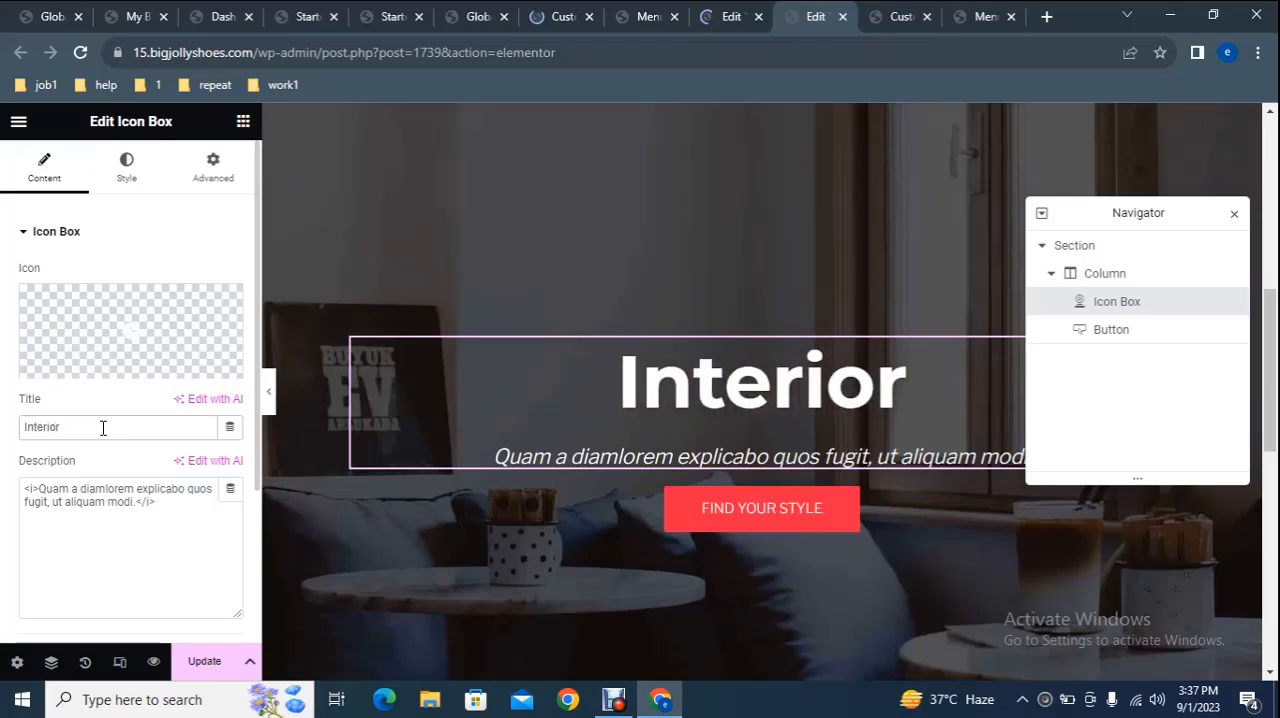
pyautogui.write('Design')
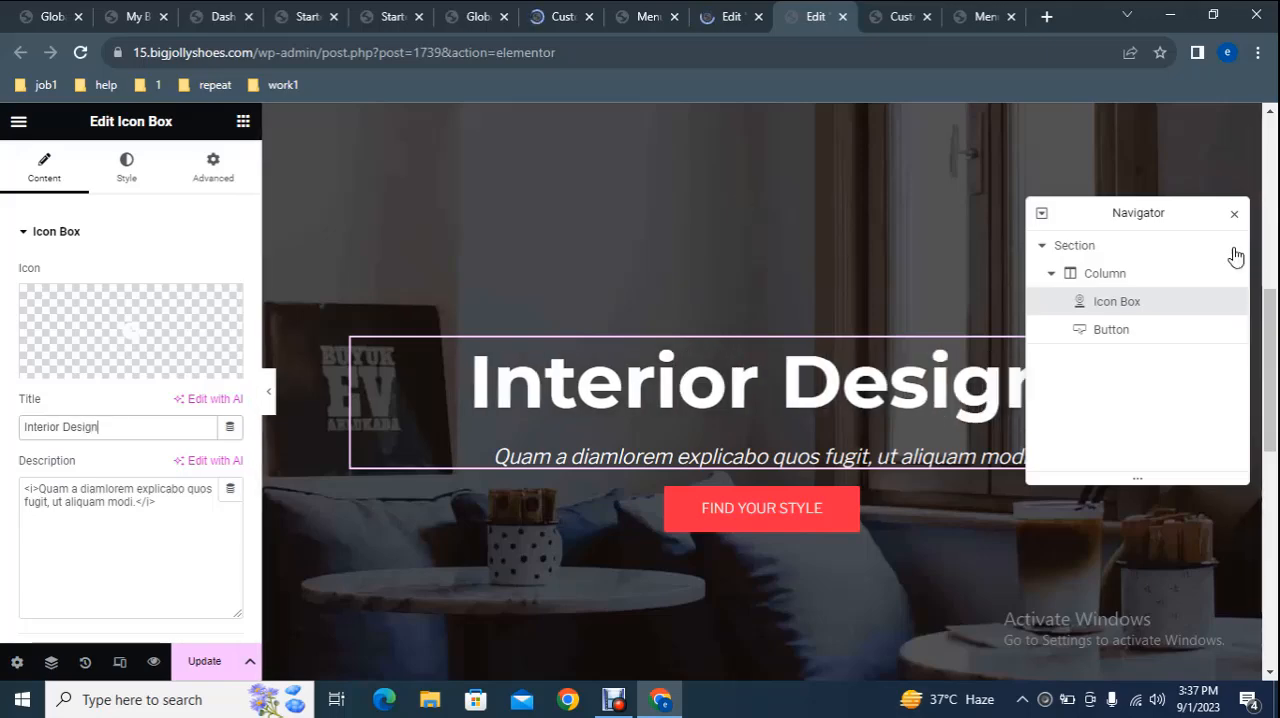
# Open the hero section's background style settings and view the media chooser for its background image, closing it without choosing a file.
pyautogui.moveTo(1269, 302)
pyautogui.mouseDown()
pyautogui.moveTo(1246, 187)
pyautogui.moveTo(1264, 118)
pyautogui.moveTo(1265, 340)
pyautogui.moveTo(1265, 318)
pyautogui.mouseUp()
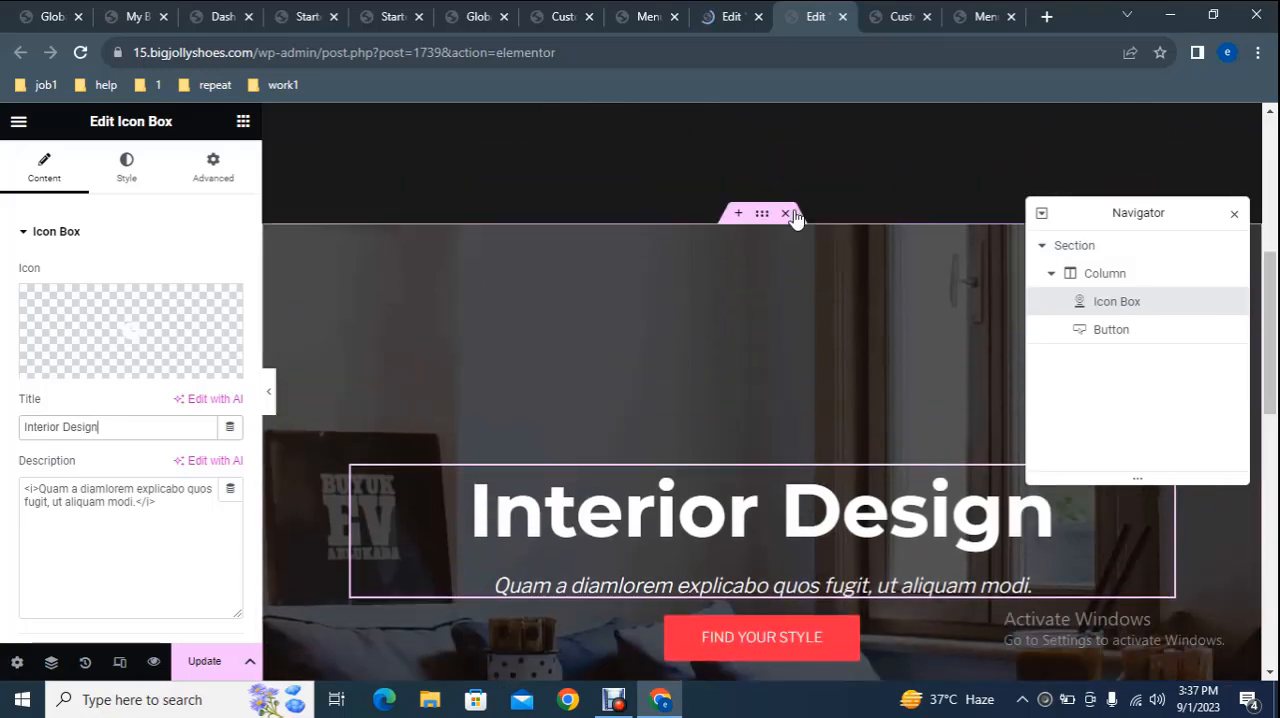
pyautogui.click(763, 215)
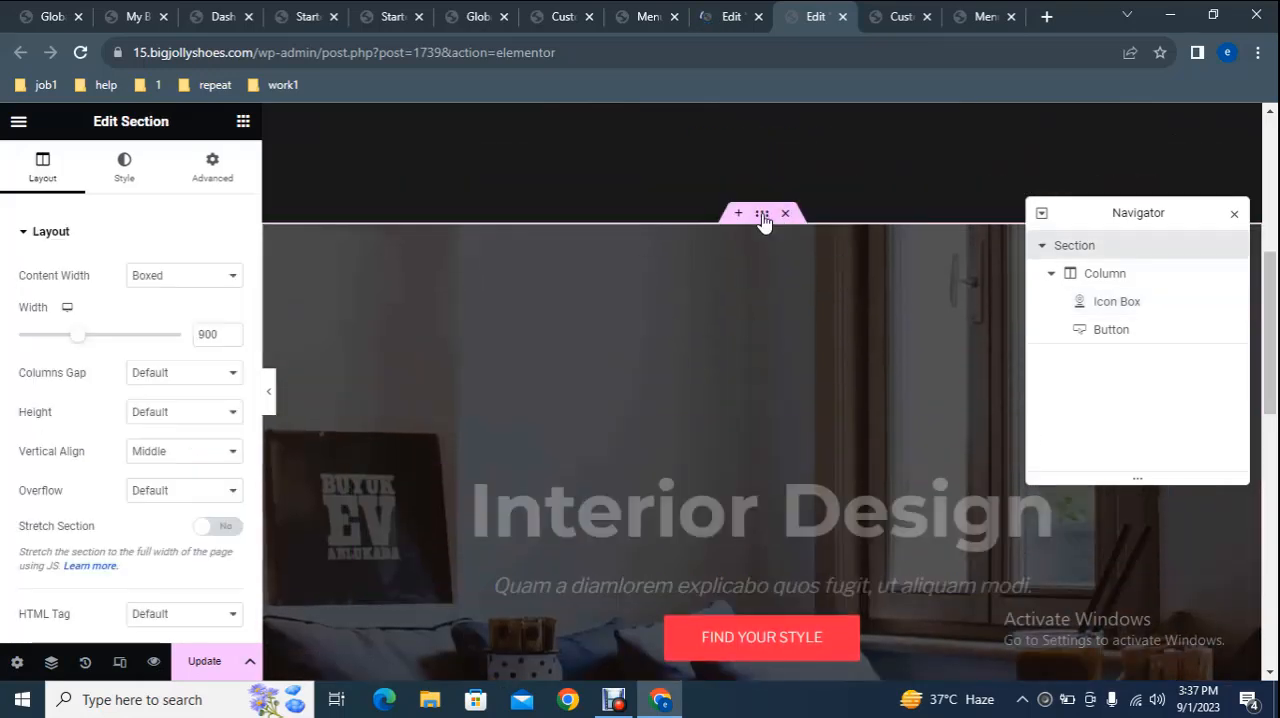
pyautogui.click(138, 187)
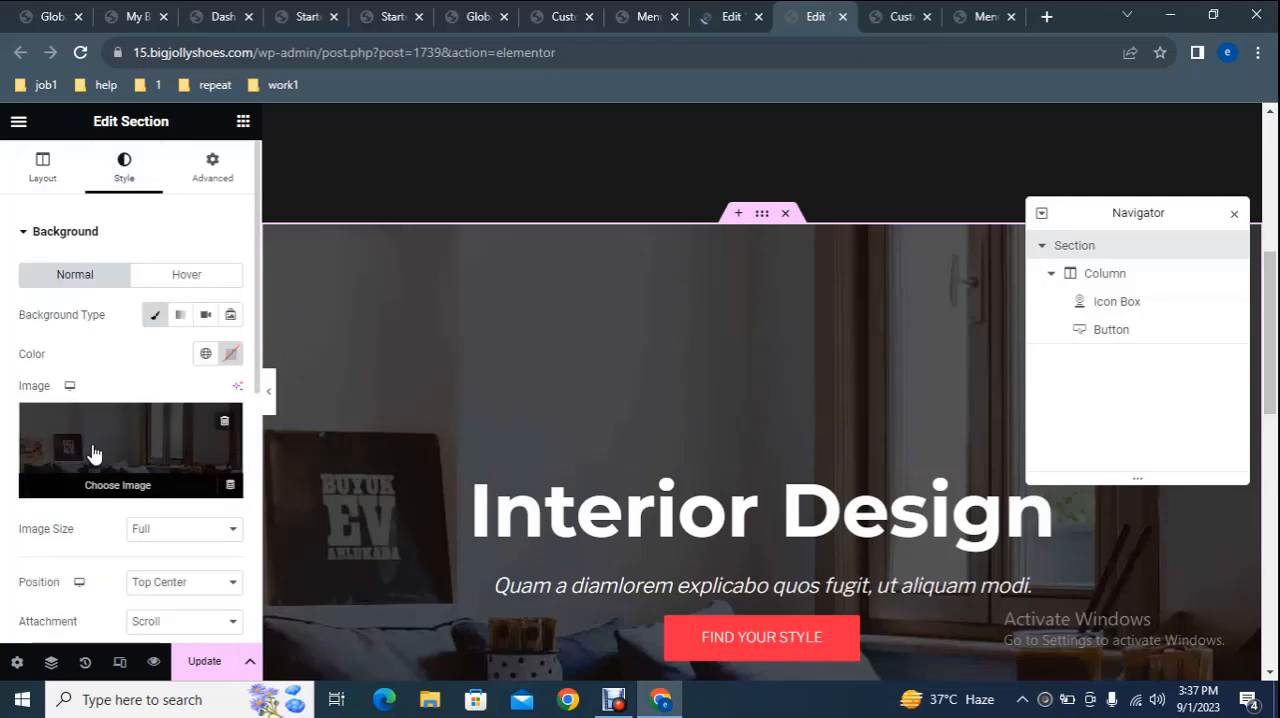
pyautogui.click(97, 450)
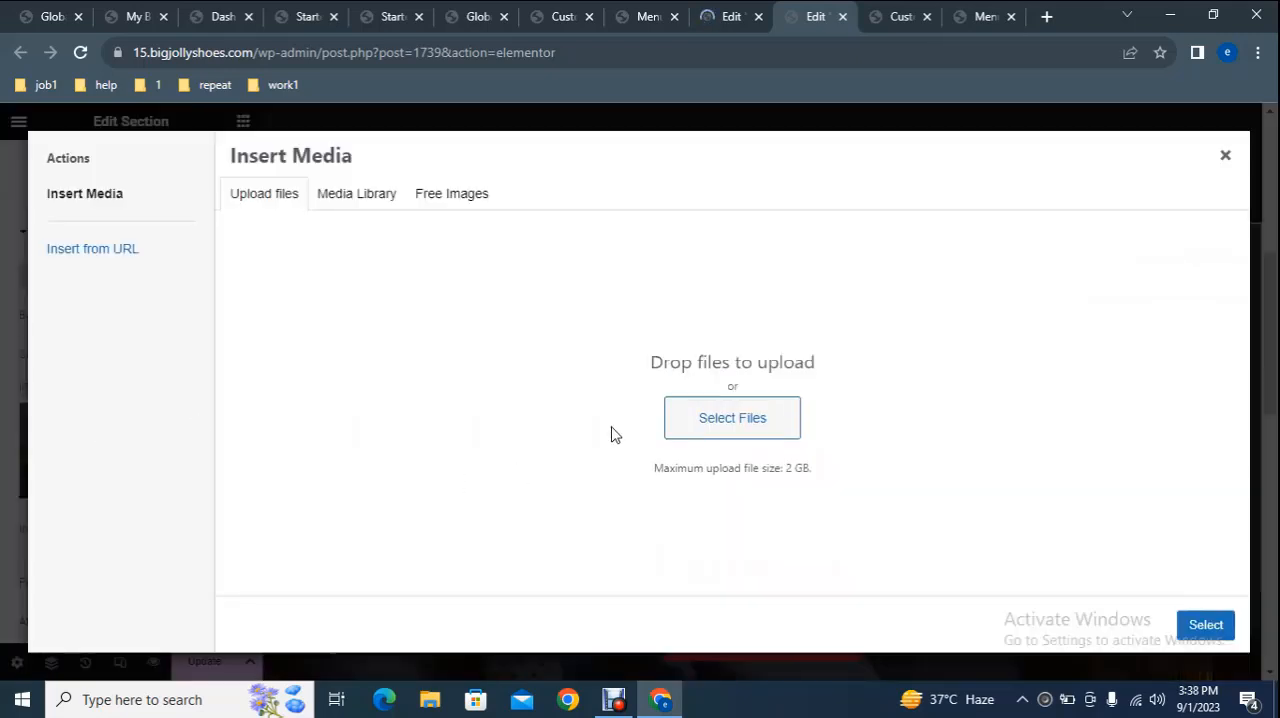
pyautogui.click(1225, 155)
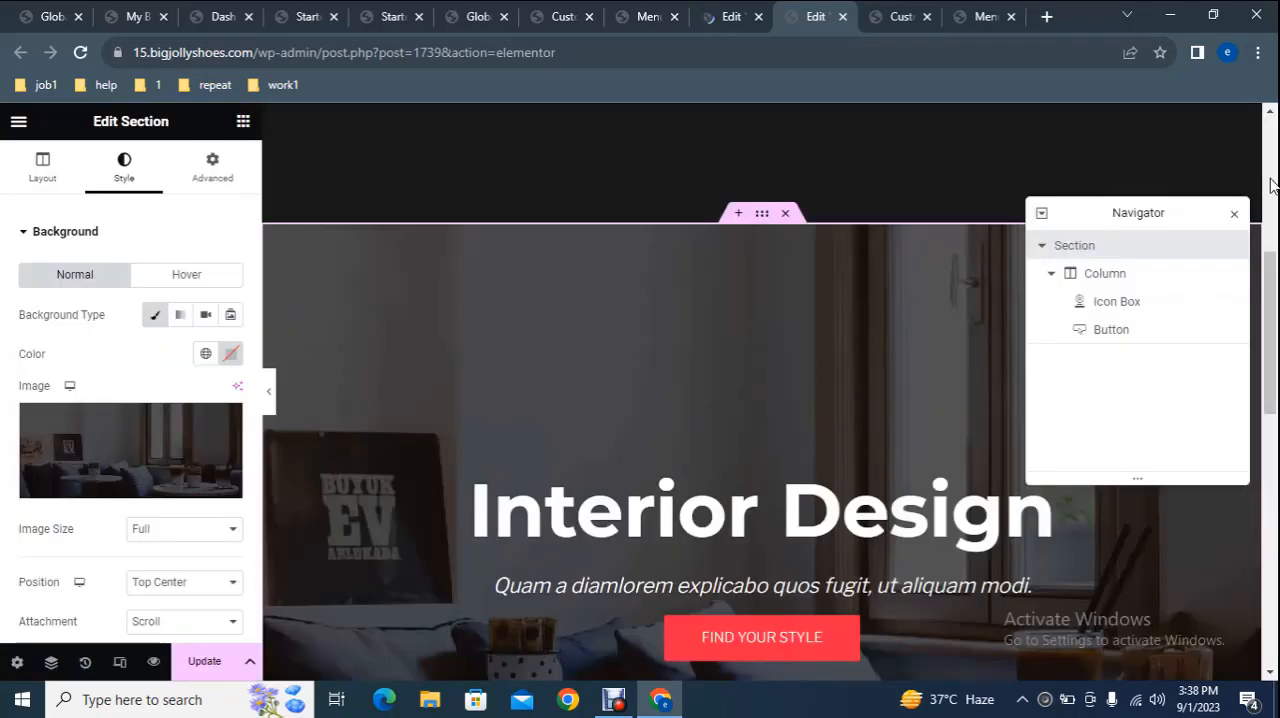
# Look over the edited hero section and switch to the live home page of 15.bigjollyshoes.com.
pyautogui.scroll(-5, 762, 400)
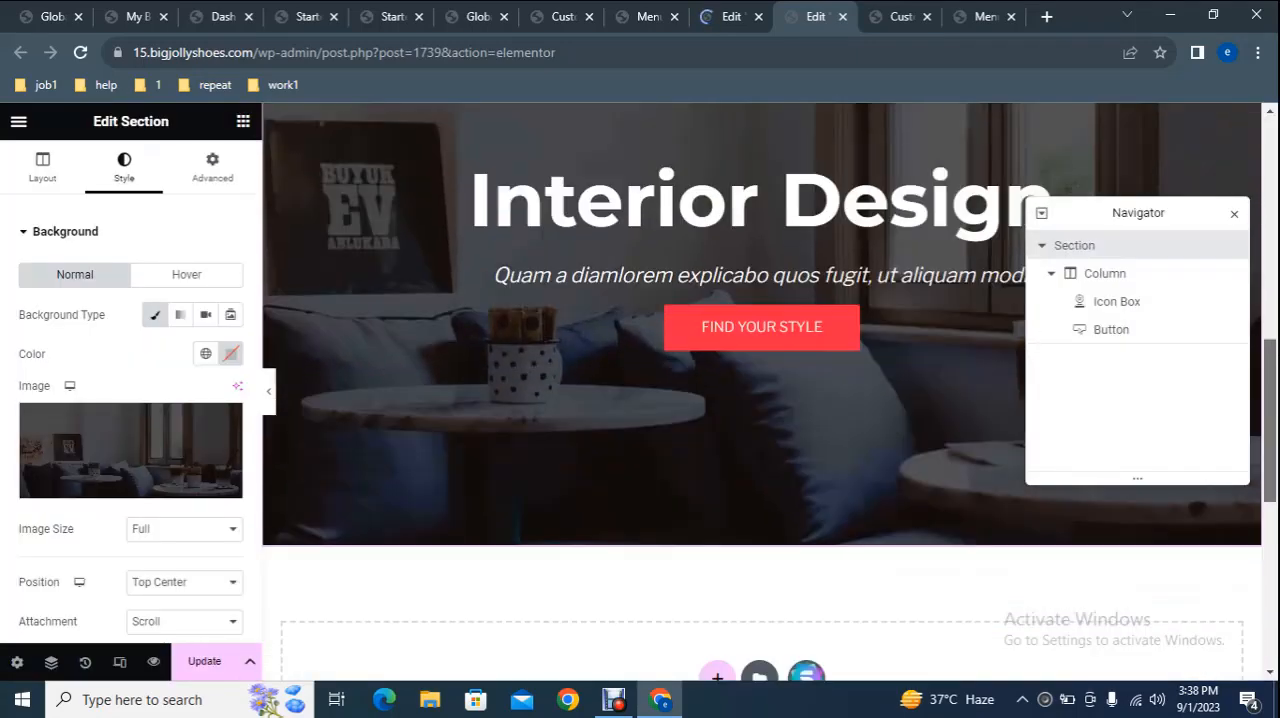
pyautogui.scroll(4, 680, 300)
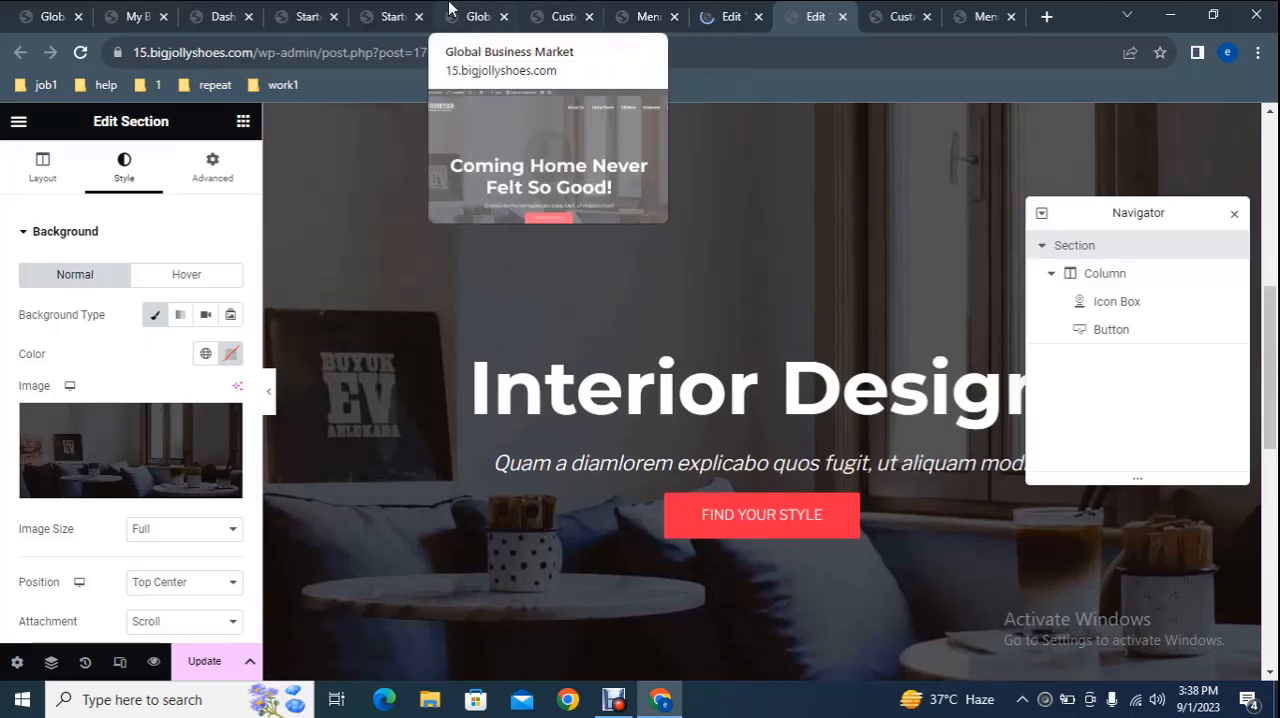
pyautogui.click(449, 10)
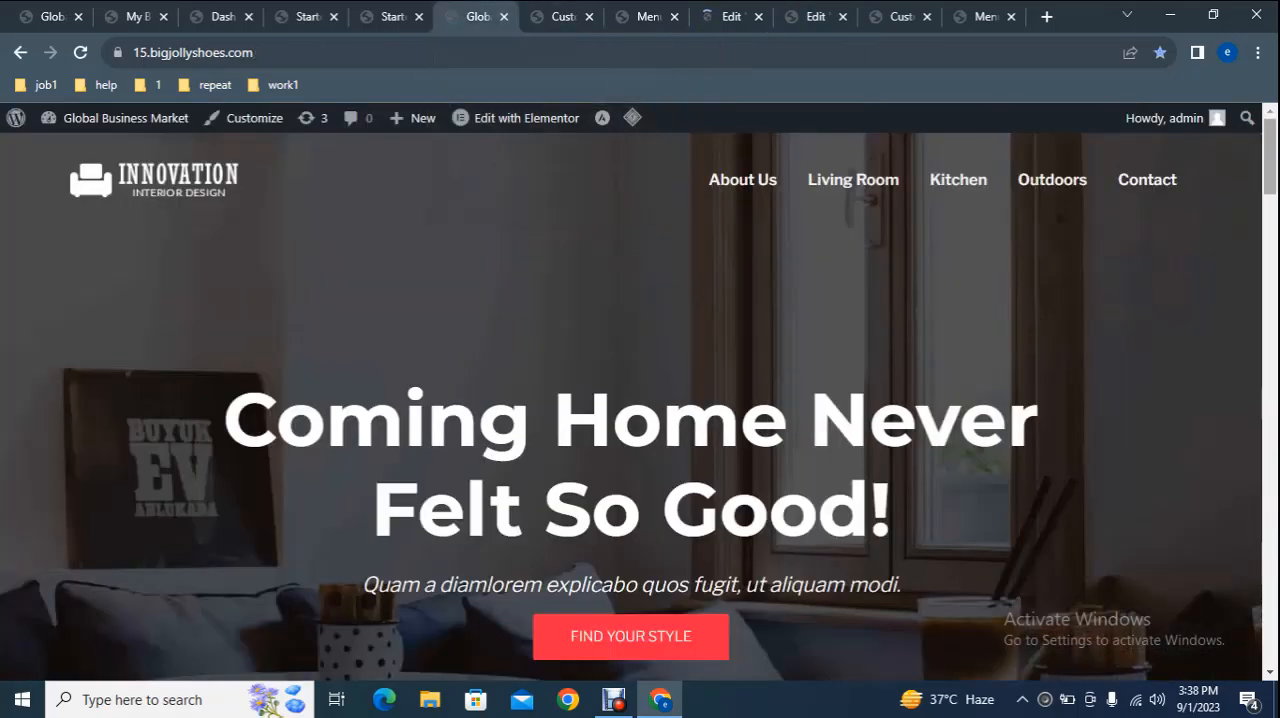